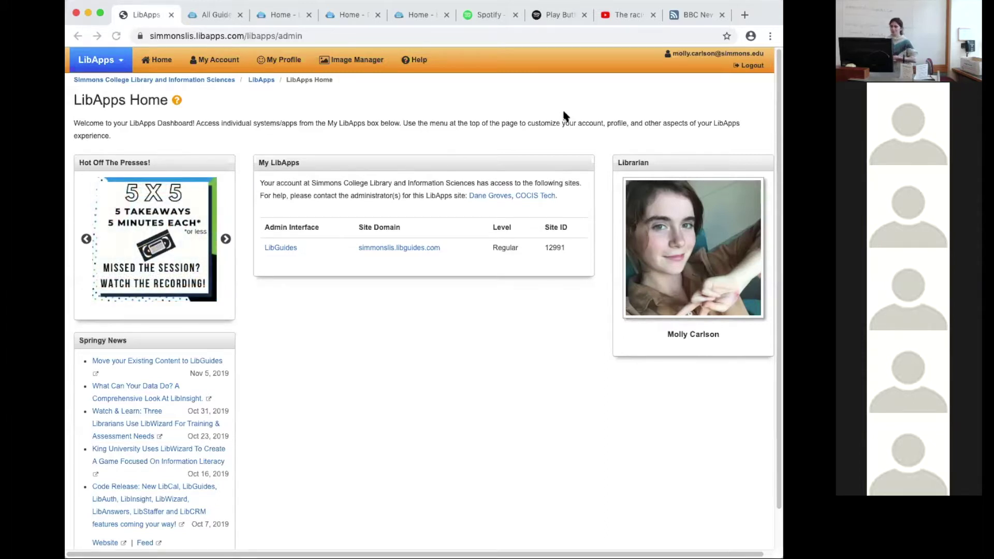
Go to the end of the Simmons All Guides list and follow the LibApps login link to the LibGuides dashboard
left_click(213, 17)
scroll(351, 156, "up", 20)
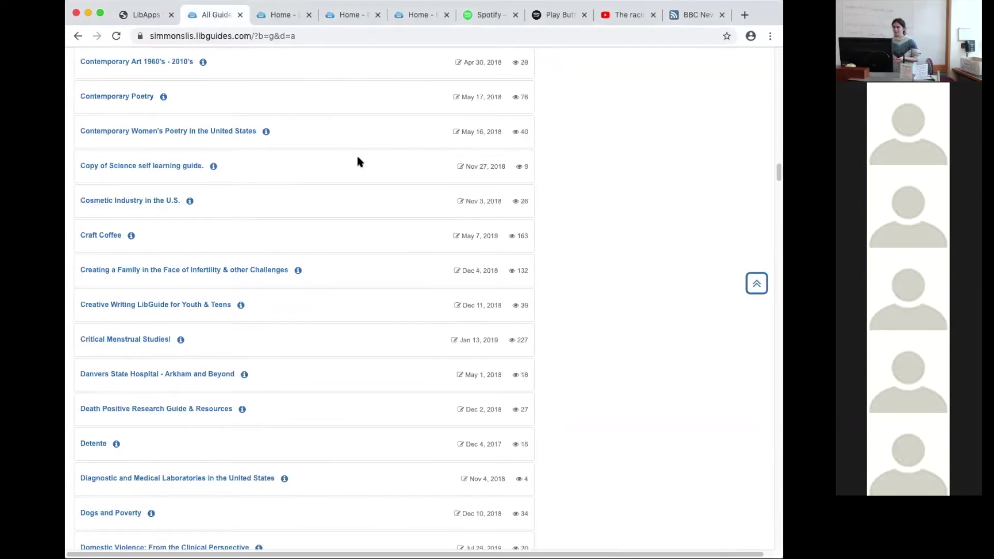
left_click(310, 34)
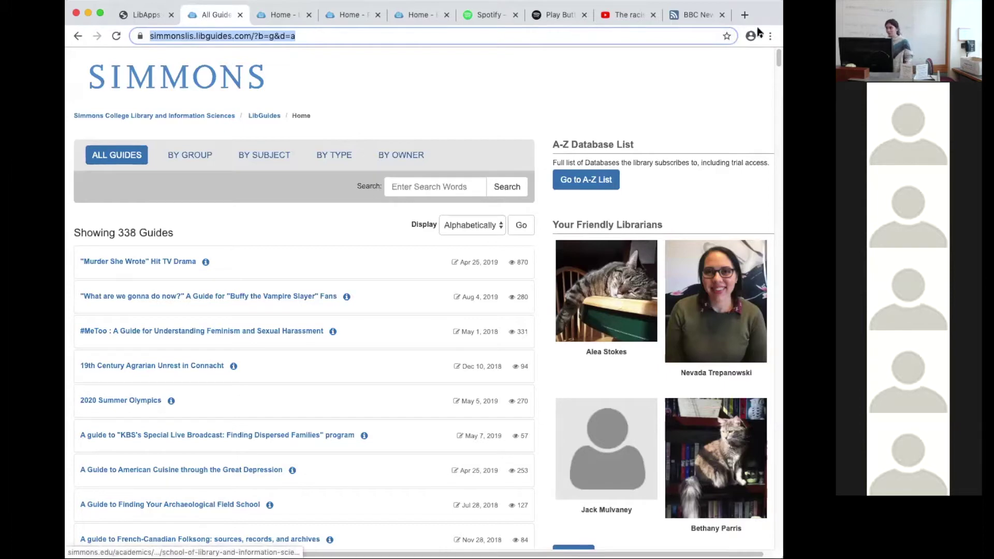
left_click(775, 119)
left_click_drag(775, 118, 778, 538)
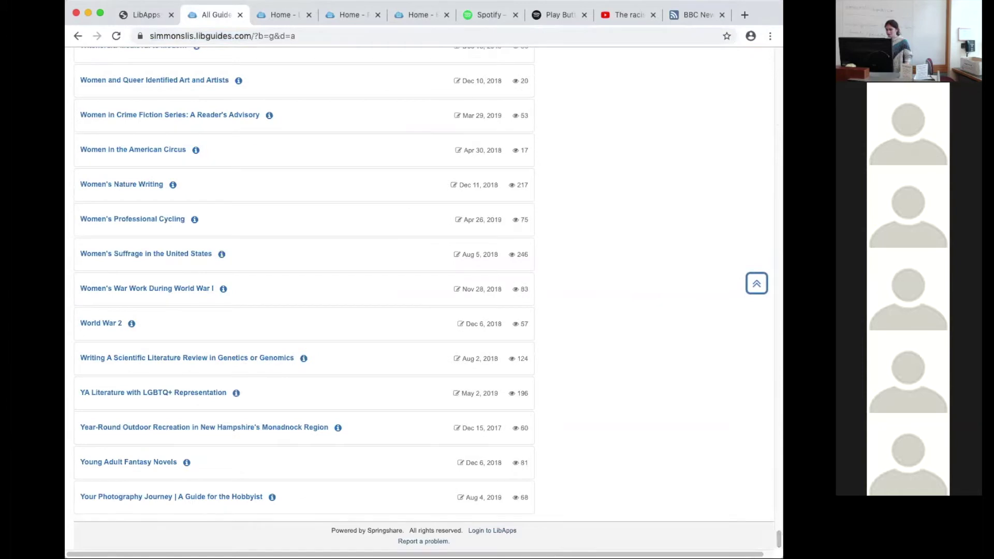
left_click(499, 530)
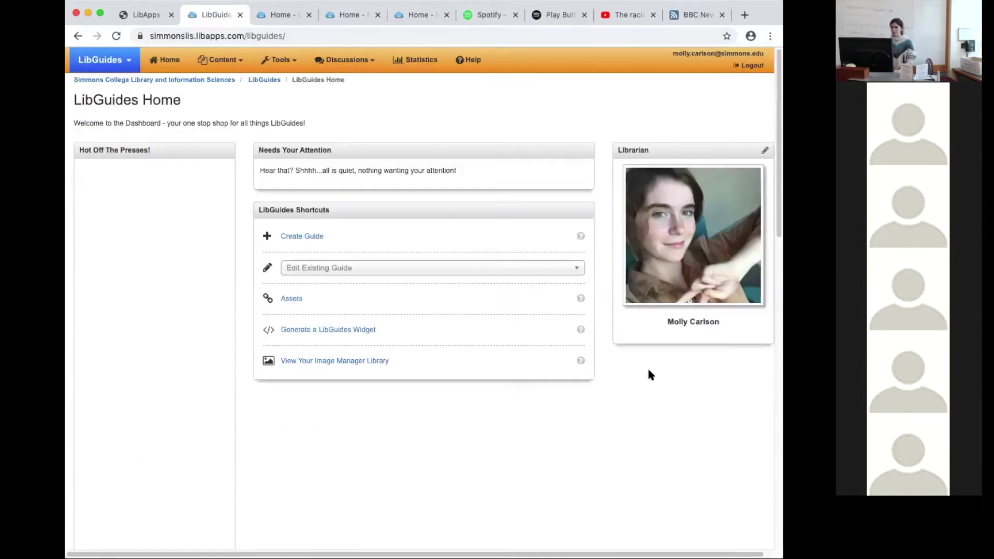
Switch to the LibApps dashboard, view the other available apps, and open the LibGuides admin interface for the site
left_click(123, 60)
left_click(105, 99)
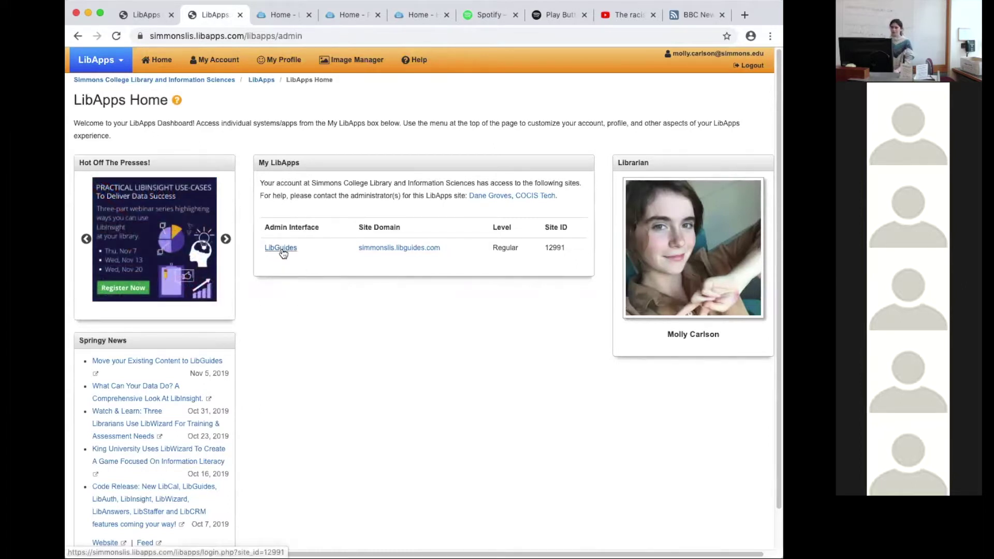
left_click(103, 60)
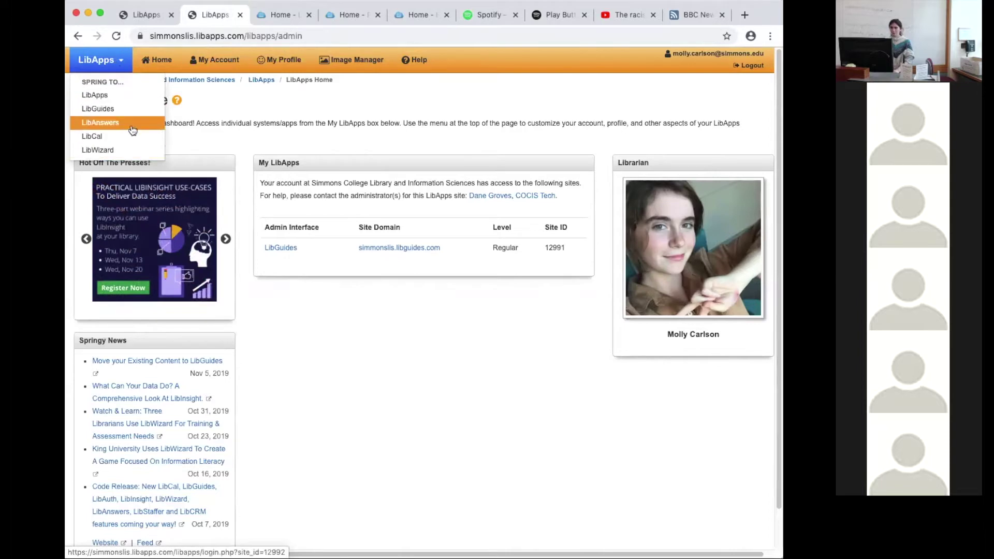
left_click(289, 268)
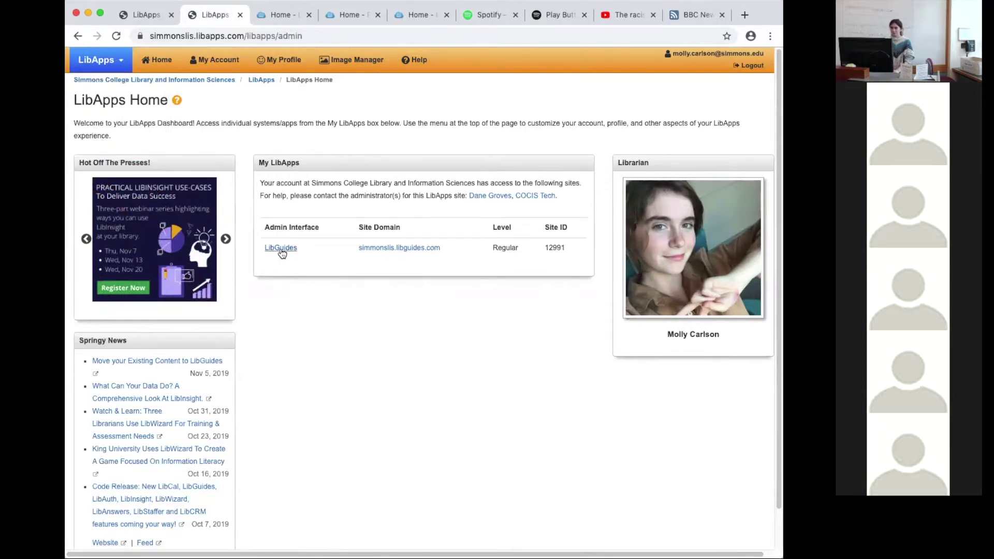
left_click(280, 249)
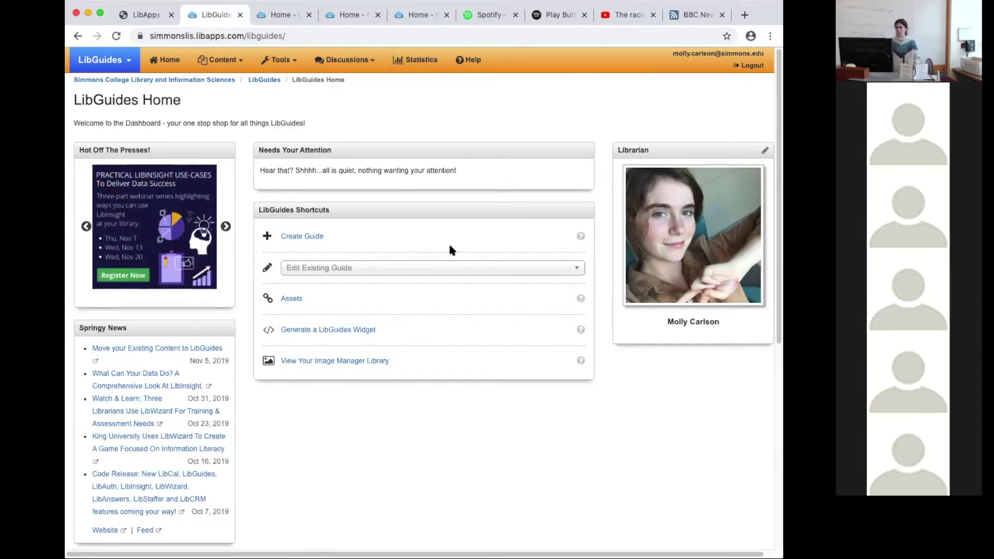
Start creating a new guide and check the available layout templates, keeping the system default template
left_click(289, 236)
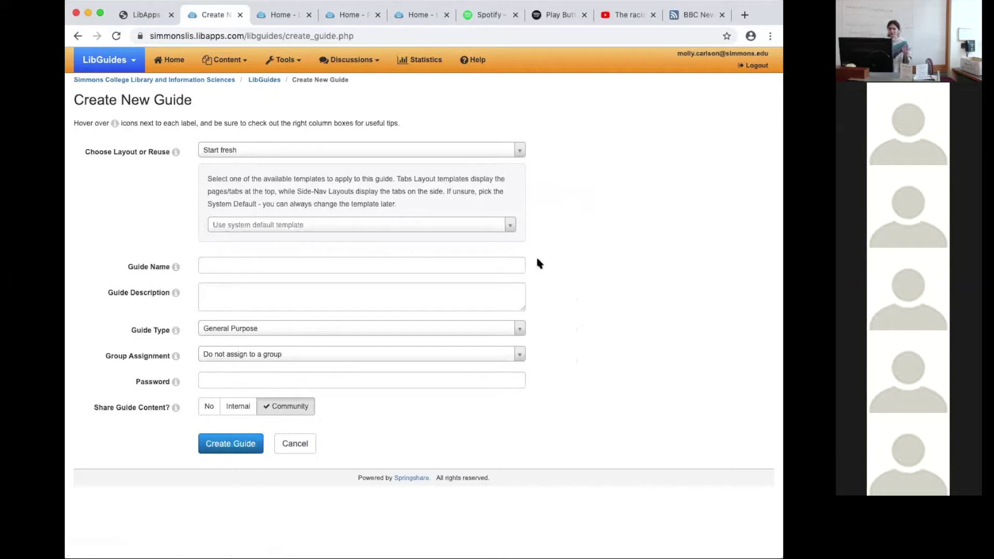
left_click(510, 225)
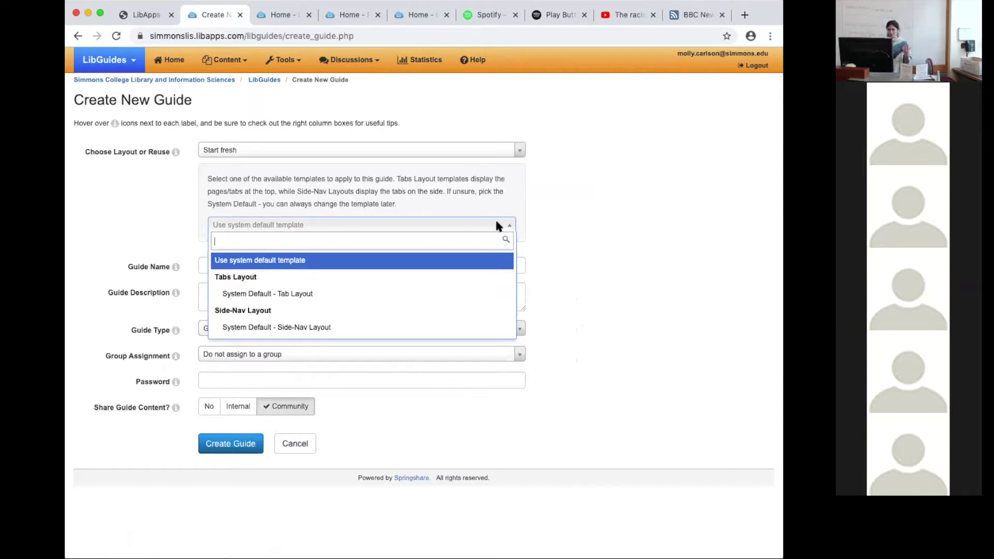
left_click(496, 225)
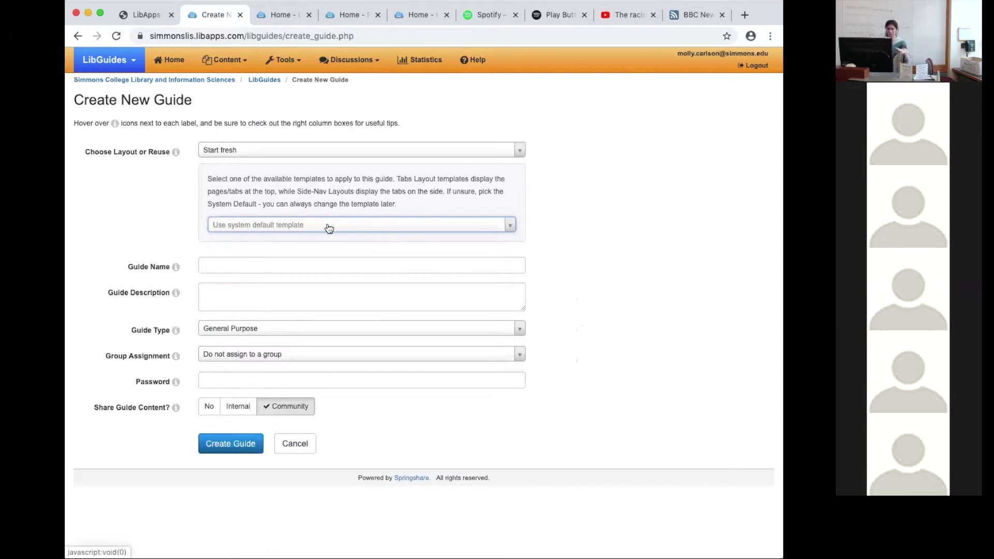
Name the guide "Immigration", enter the description "This is a description." and create the guide
left_click(286, 265)
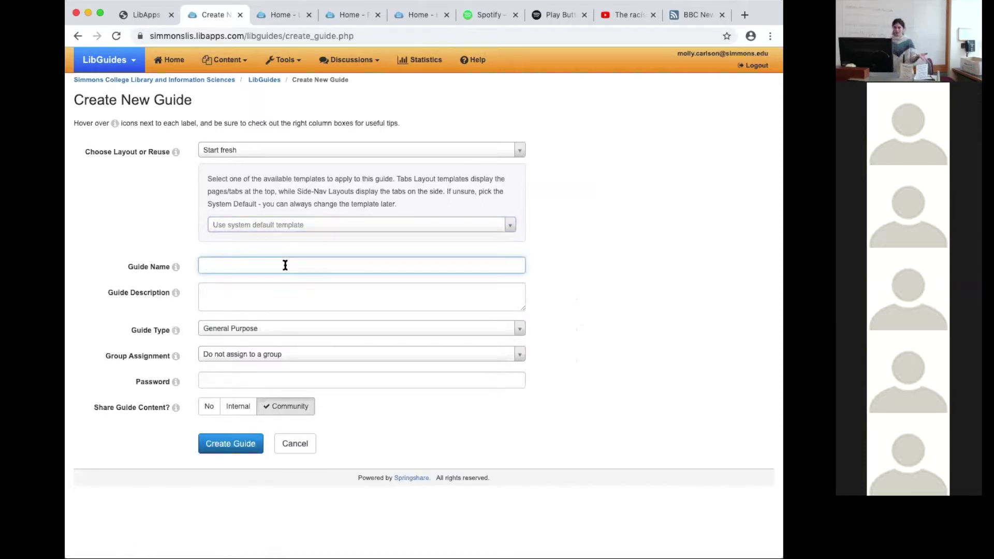
type("Immigration")
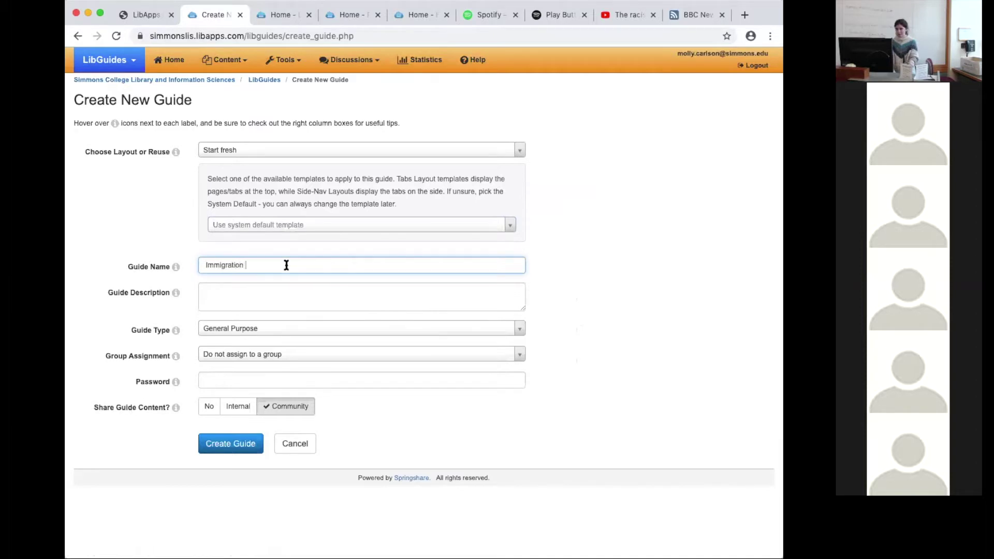
key("Tab")
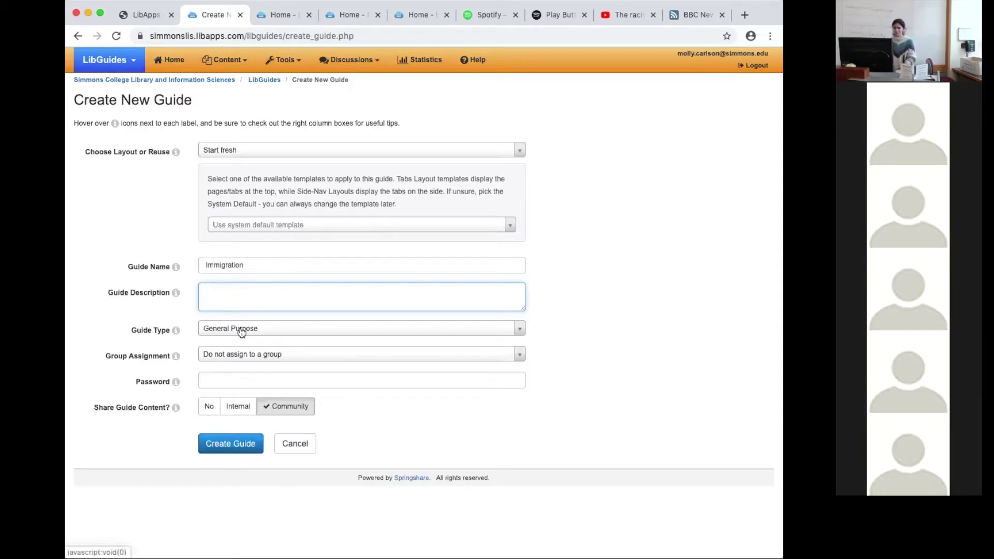
type("T")
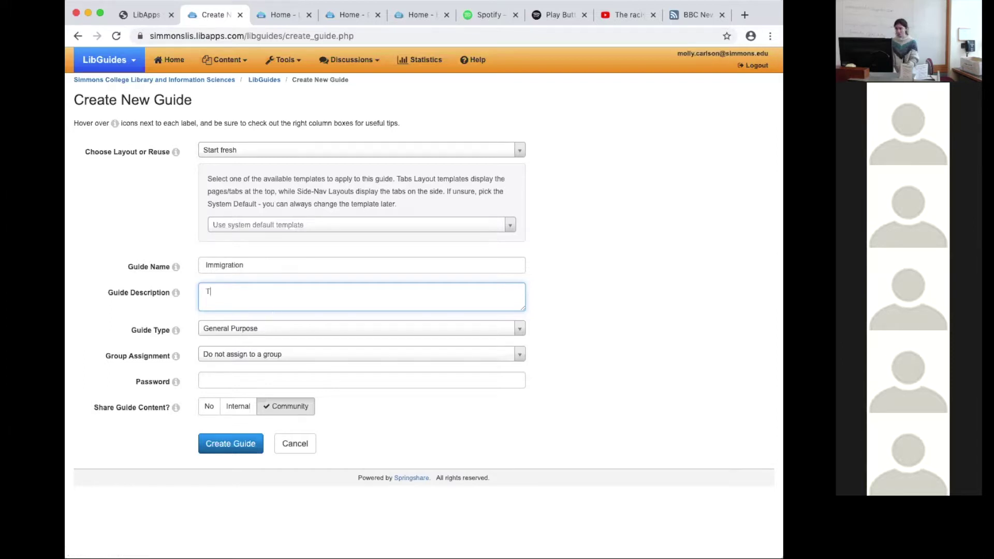
type("his is a description .")
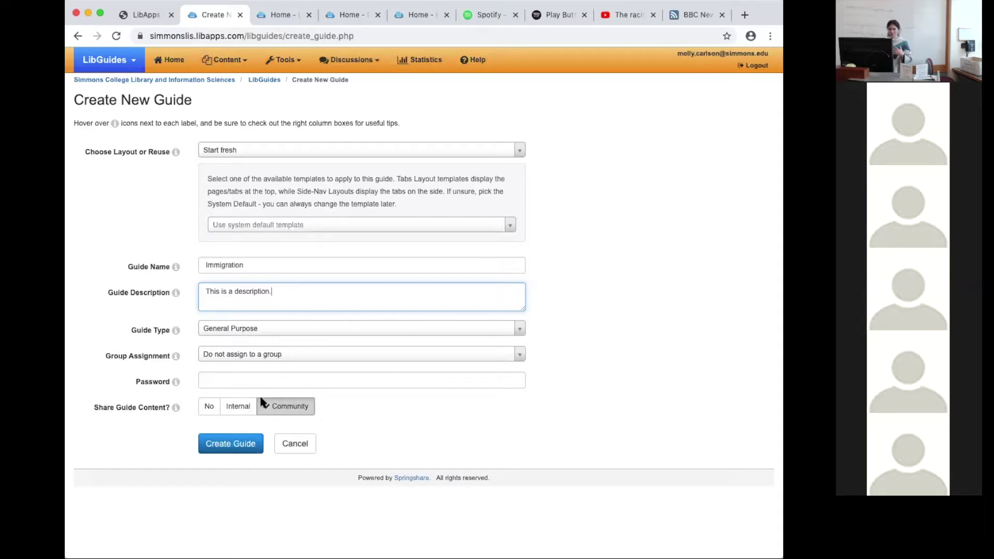
left_click(236, 443)
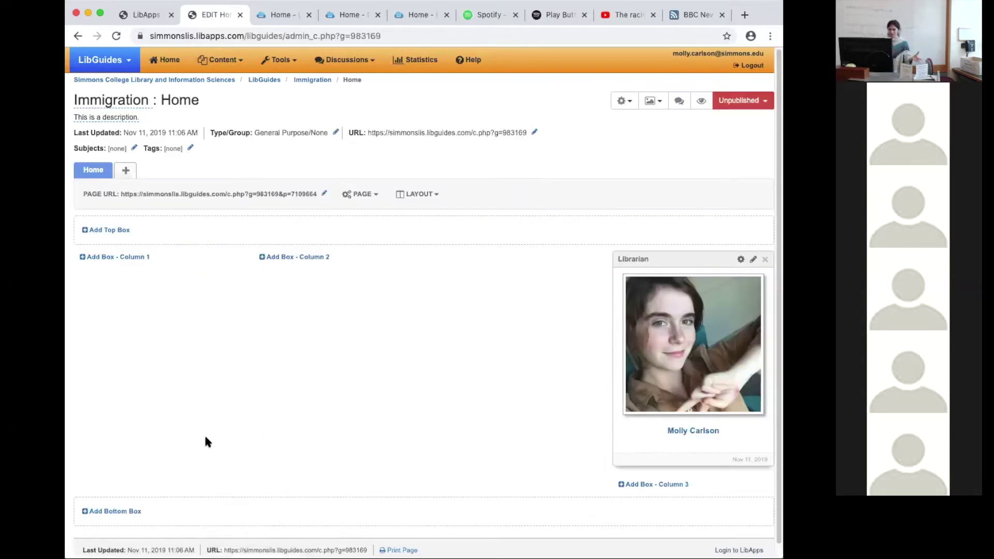
Delete the Librarian profile box from the Immigration guide's Home page, acknowledging that this cannot be undone
scroll(315, 392, "down", 2)
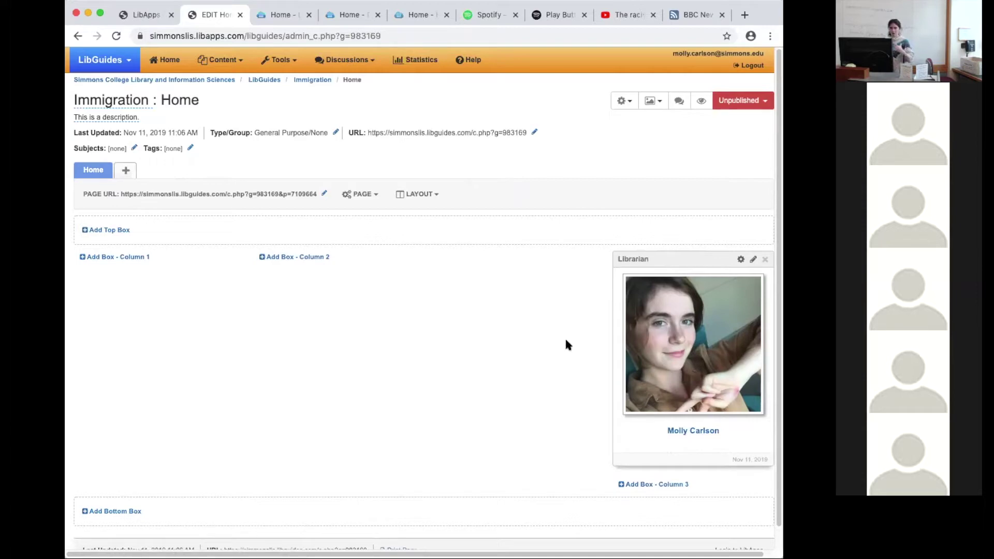
left_click(765, 260)
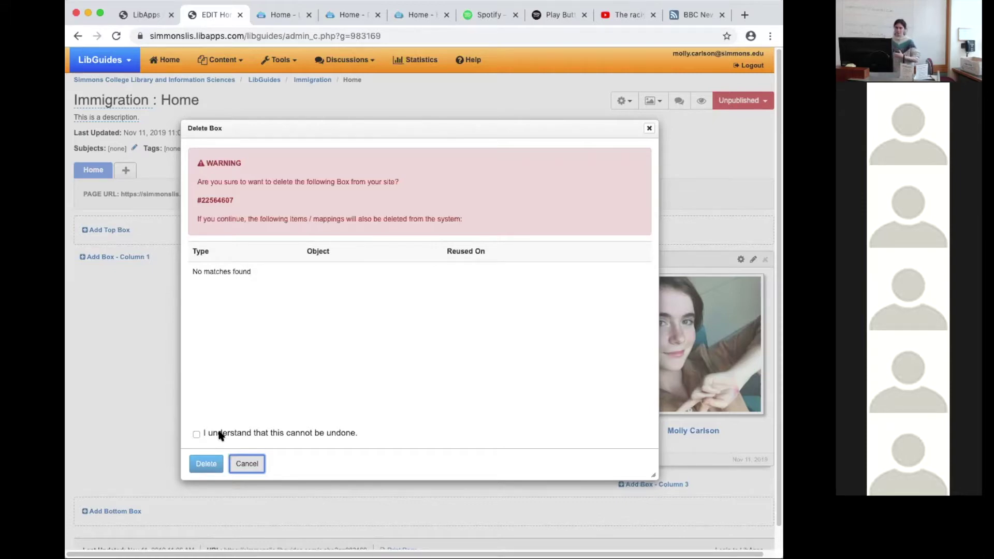
left_click(196, 435)
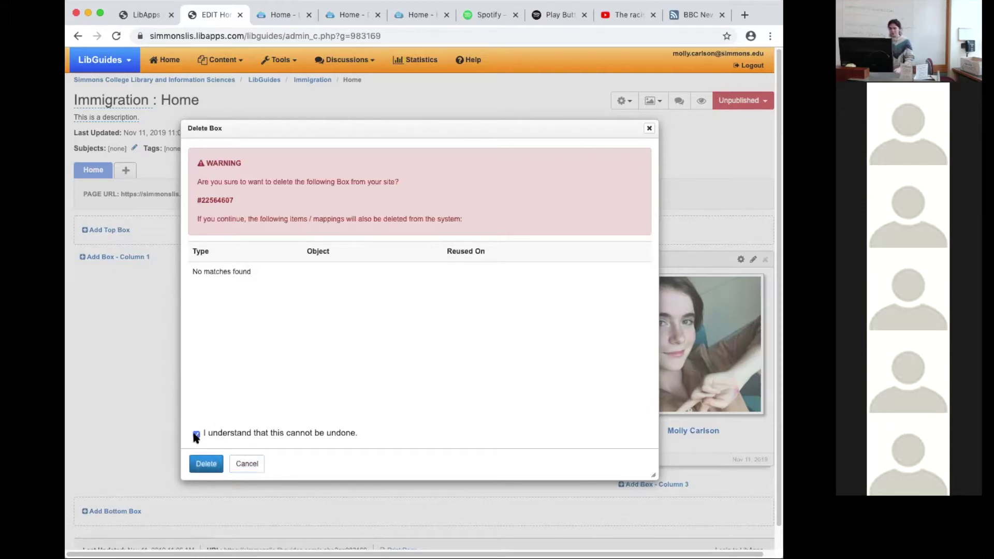
left_click(206, 464)
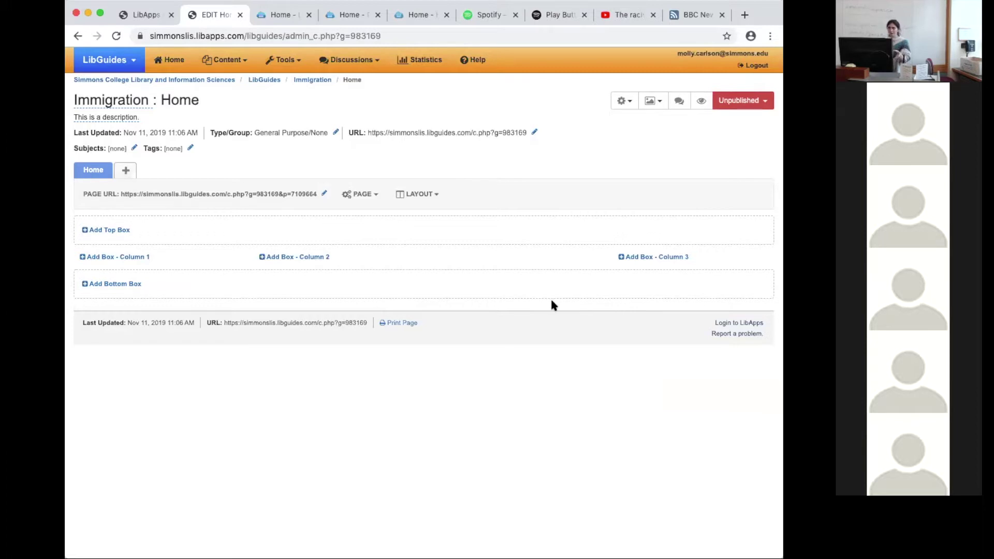
Open the guide's navigation layout settings and list the available Tabs and Side-Nav layouts
left_click(654, 107)
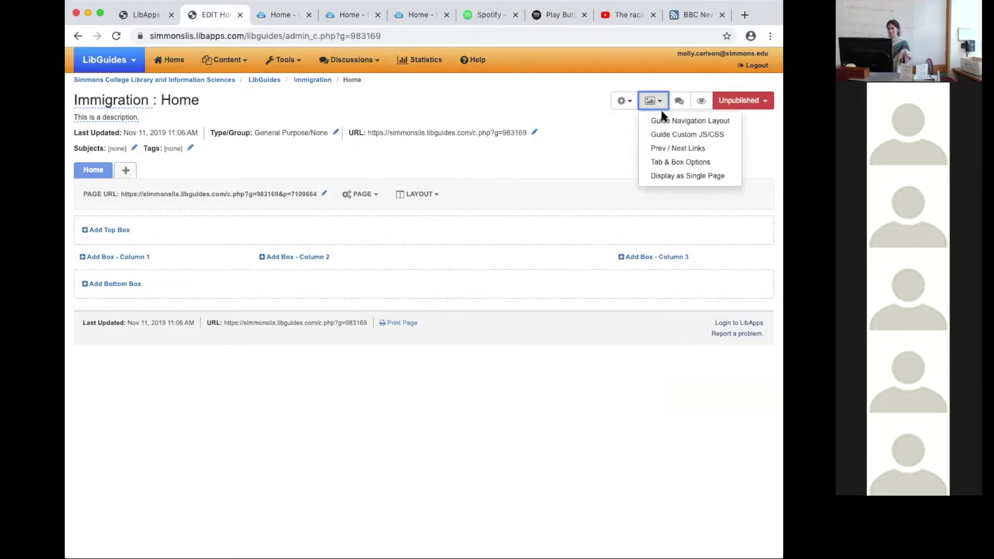
left_click(673, 120)
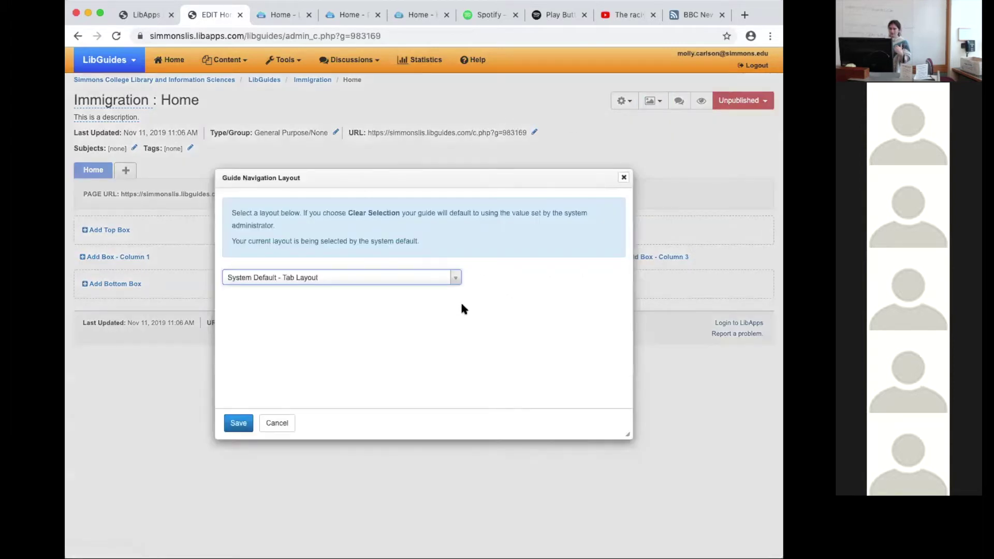
left_click(456, 280)
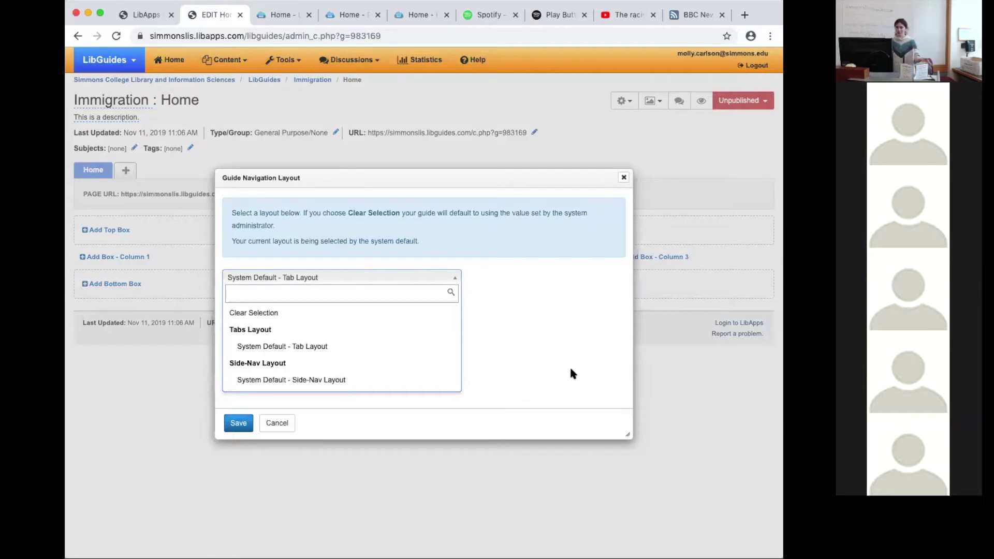
Examine the side-navigation layout of the Literature for Diverse Abilities guide, including its Schneider Family Book Award Winners and Next Steps pages
left_click(274, 16)
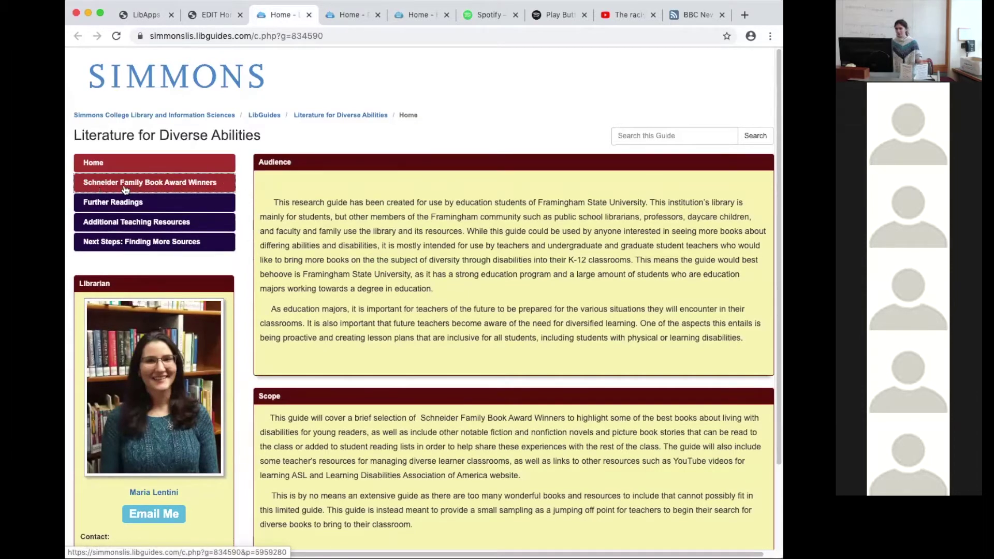
scroll(244, 205, "down", 5)
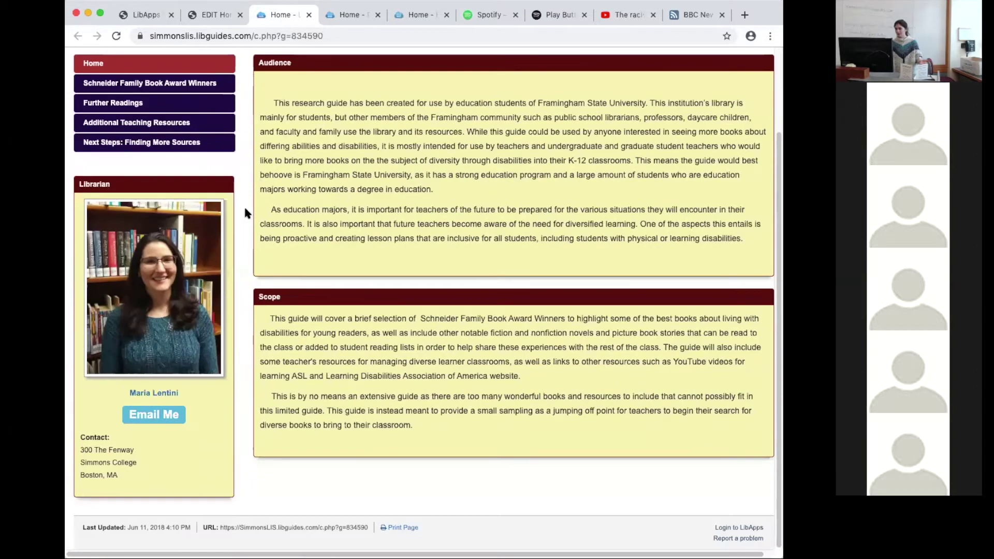
scroll(244, 207, "up", 5)
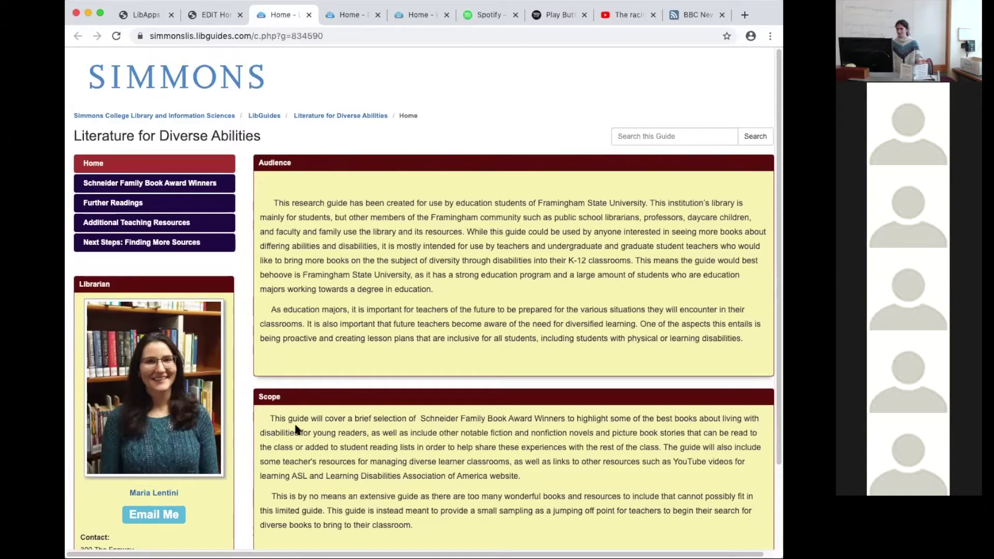
left_click(165, 188)
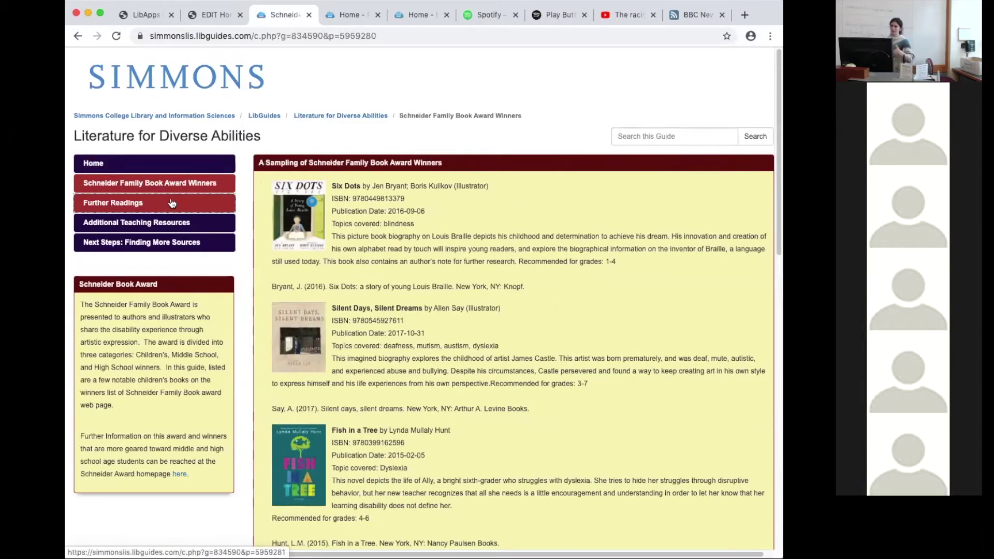
left_click(171, 242)
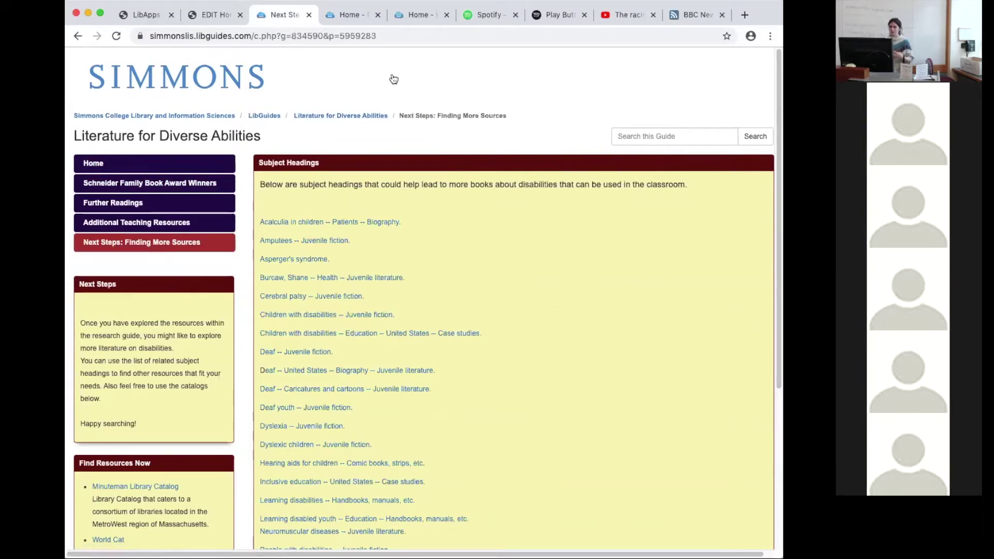
Examine the tabbed layout of the Popular Music of Latin America guide, going through its pages from Home to Cited Sources
left_click(356, 16)
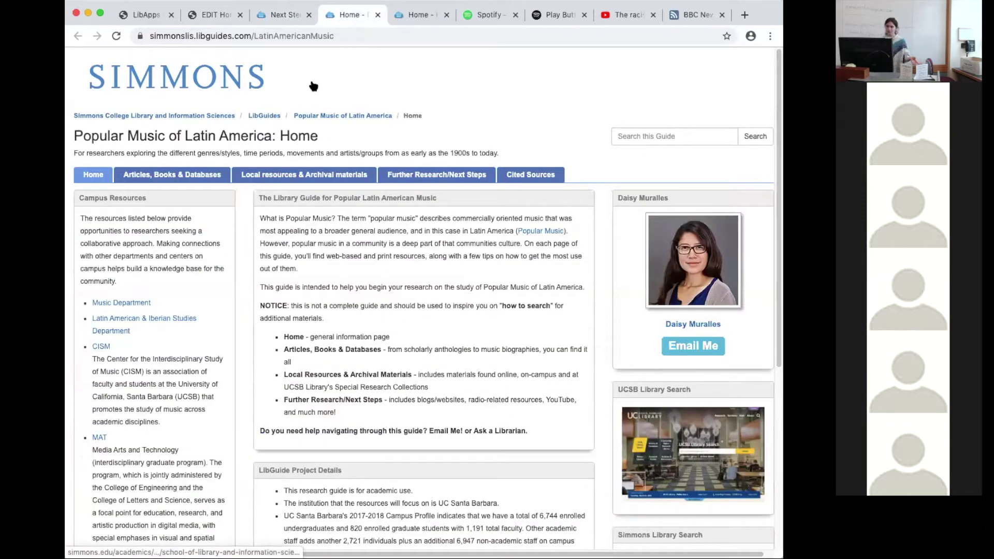
scroll(401, 159, "down", 1)
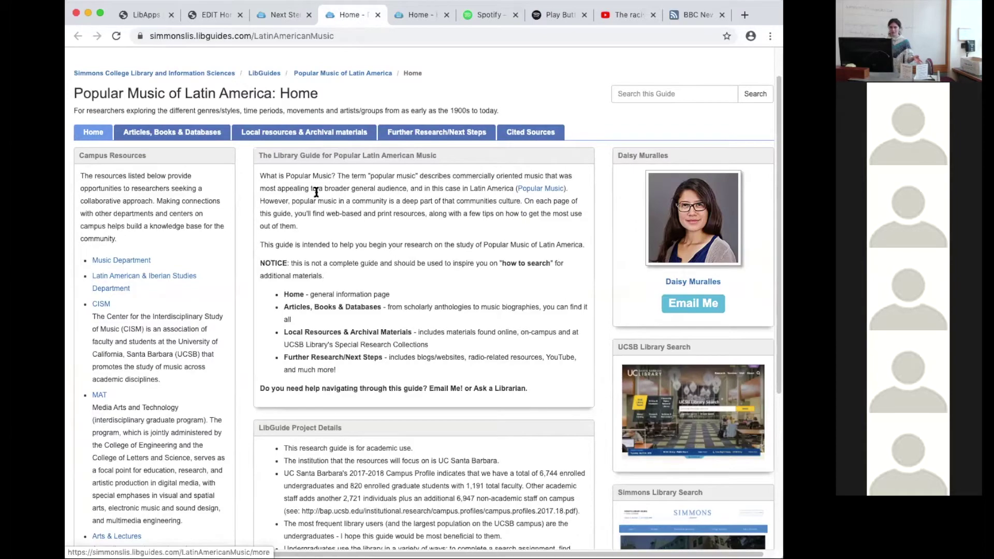
scroll(244, 215, "down", 6)
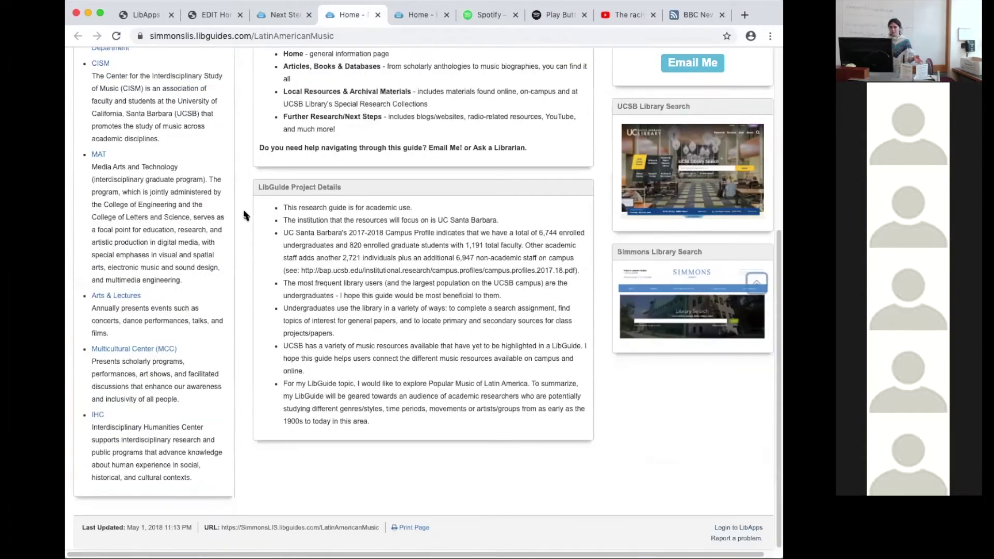
scroll(245, 215, "up", 8)
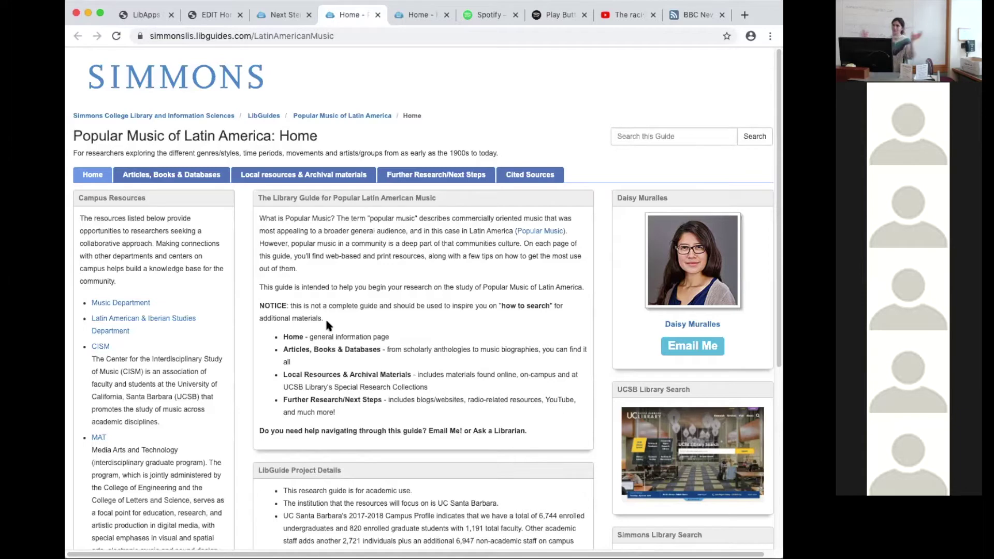
left_click(197, 176)
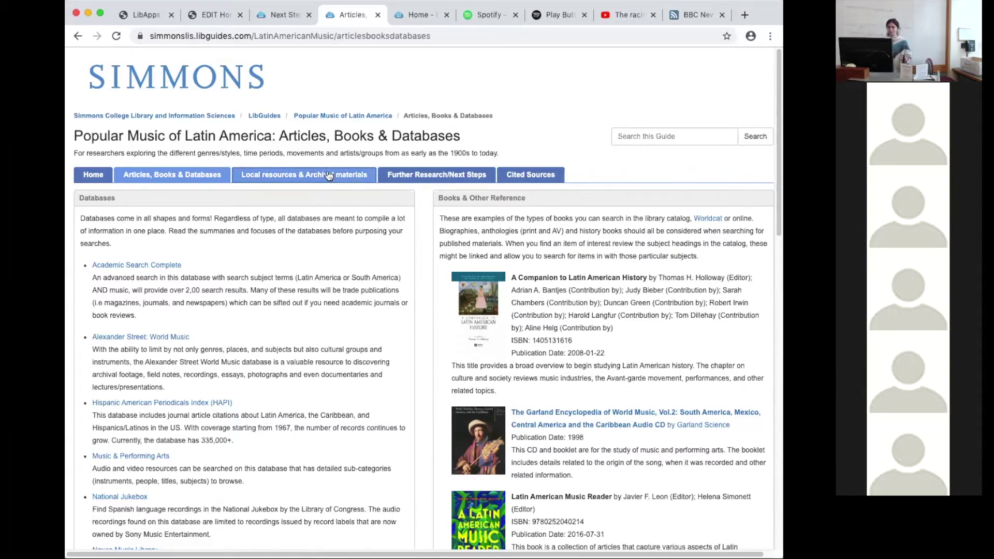
left_click(291, 175)
left_click(477, 176)
left_click(531, 175)
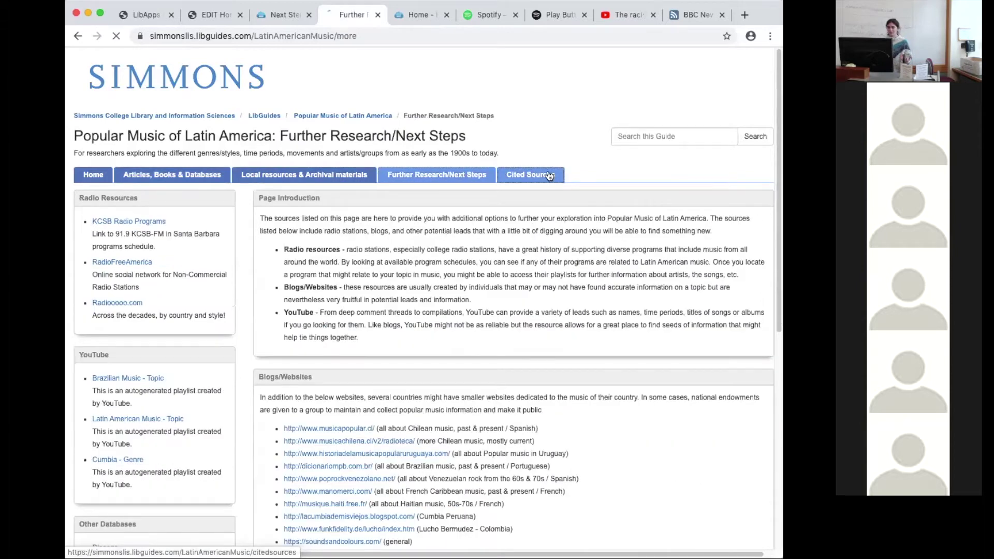
Return to the Immigration guide, choose System Default - Tab Layout, and close the navigation layout settings without saving
left_click(103, 176)
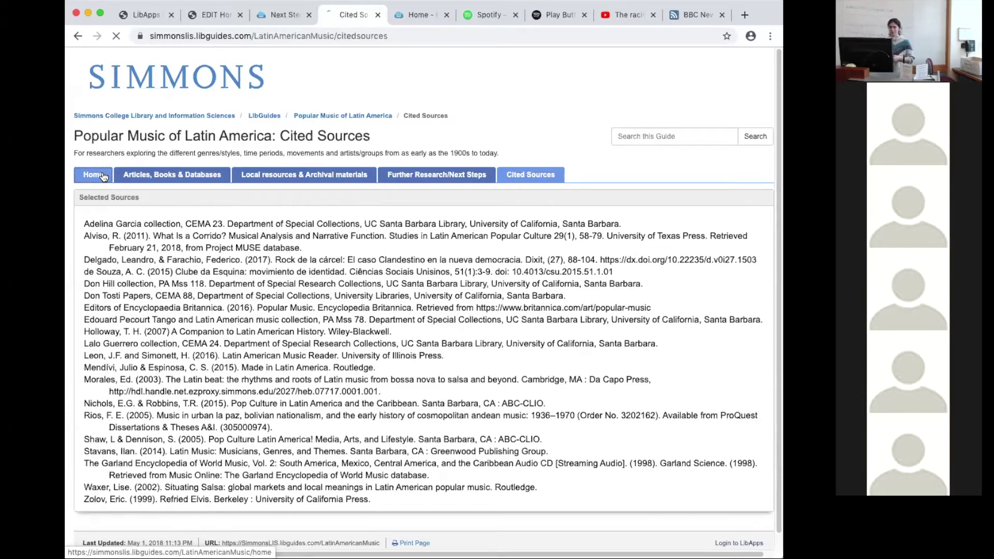
left_click(218, 14)
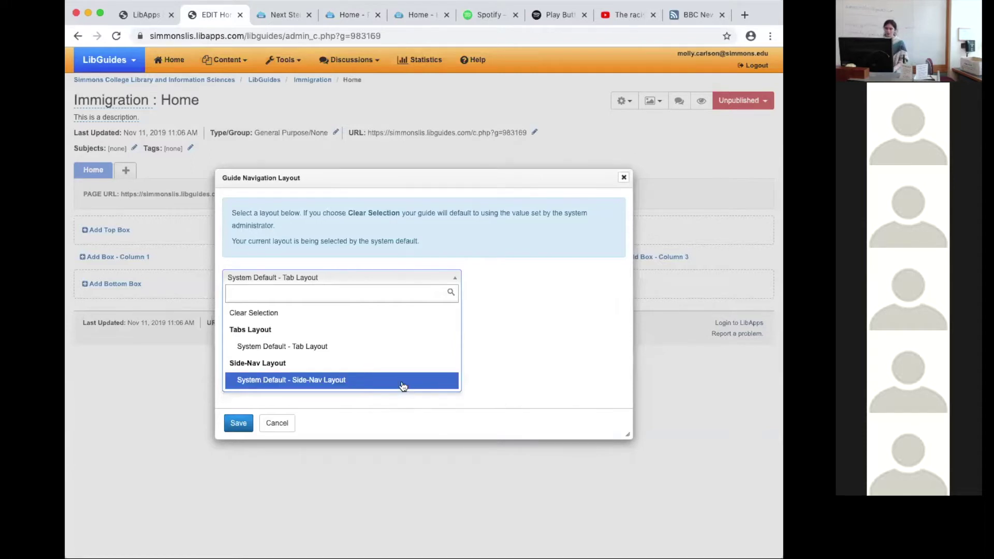
left_click(362, 346)
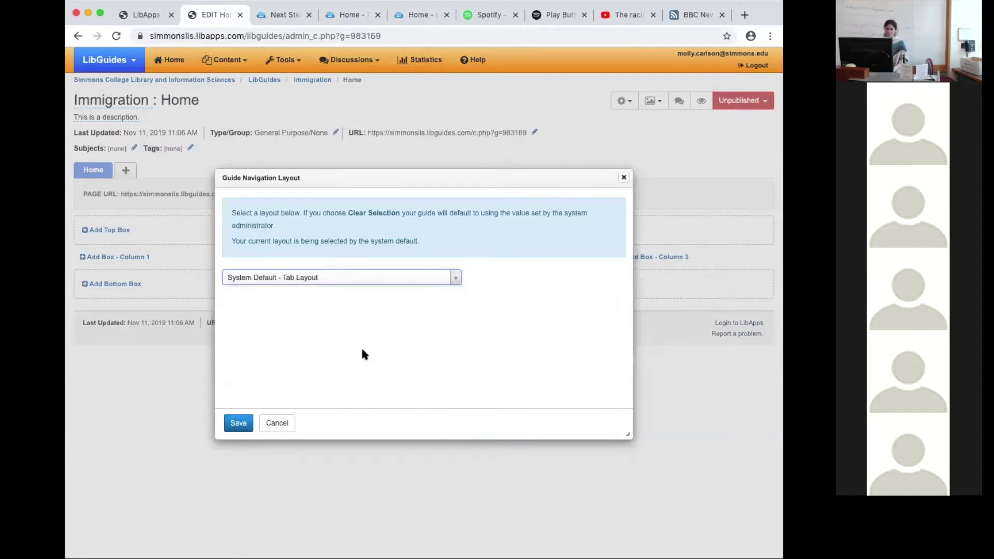
left_click(624, 178)
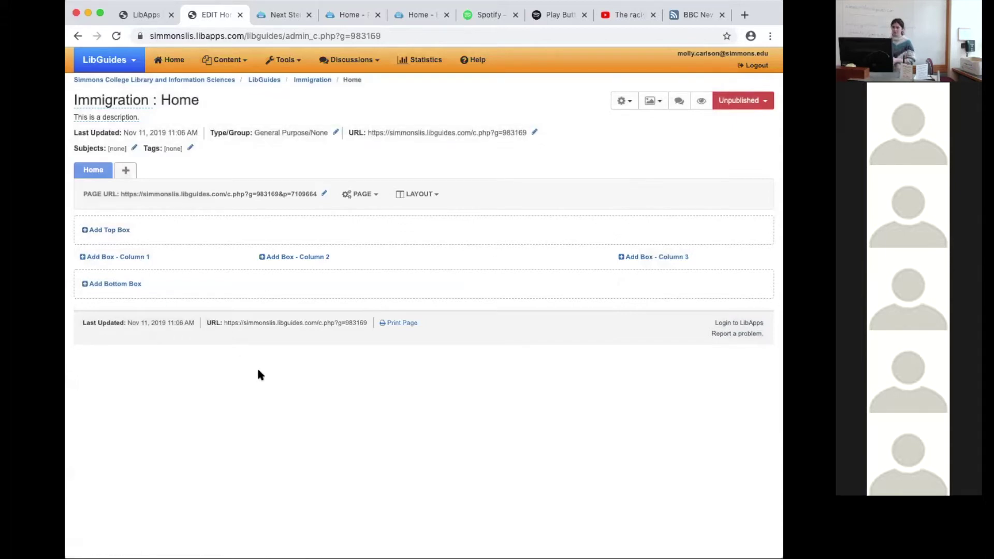
Add a regular top-level page named "Health Coverage for Immigrants" to the Immigration guide
left_click(125, 171)
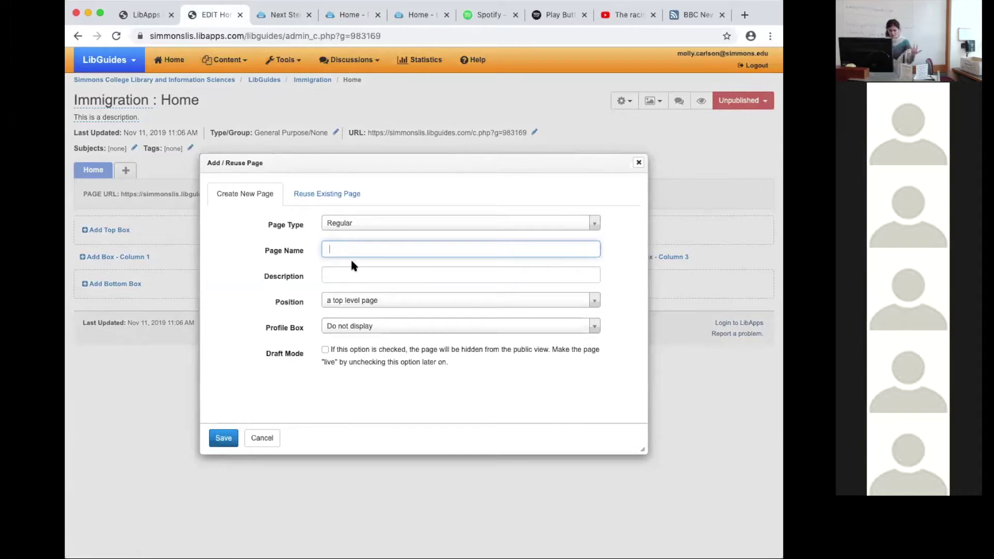
type("Heathe")
key("BackSpace")
key("BackSpace")
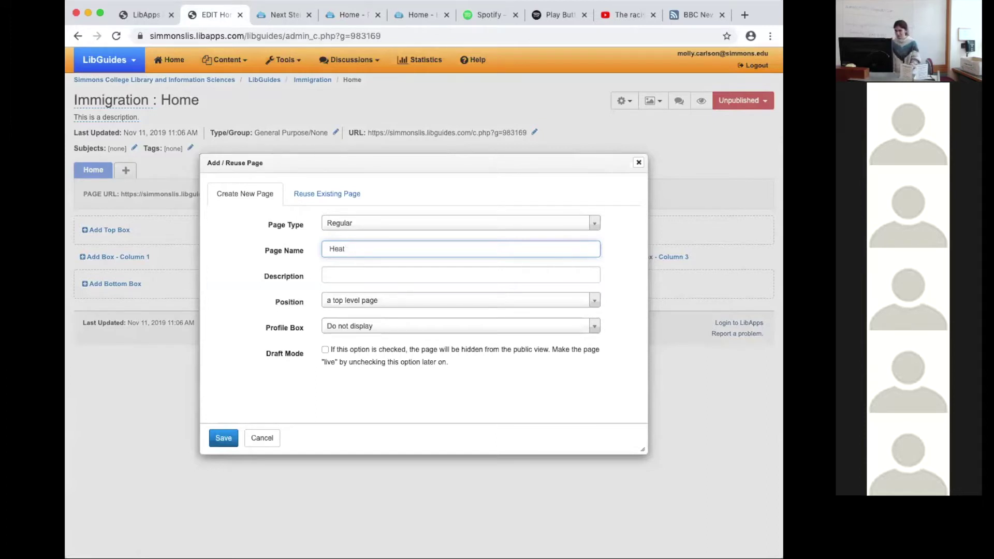
type("lth Coverage for Immigrants")
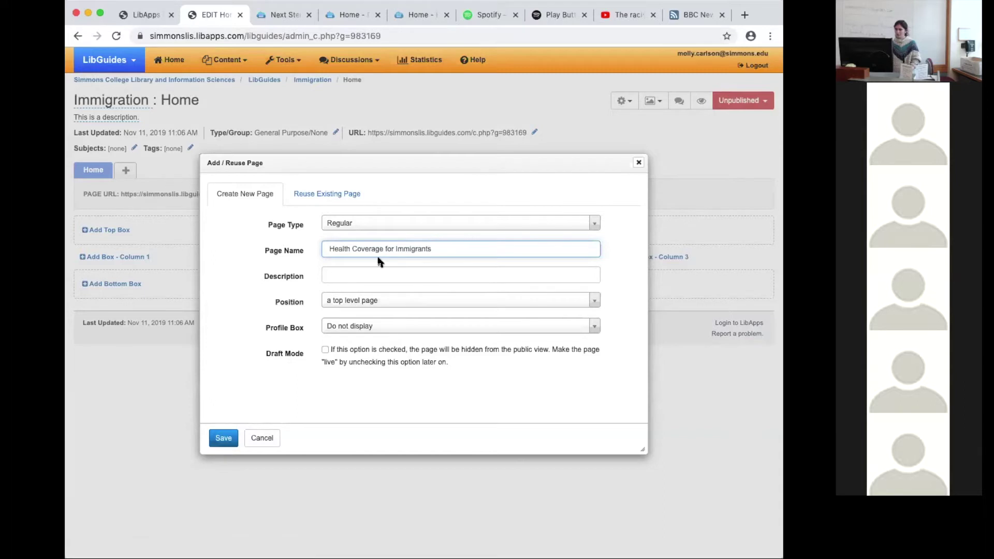
left_click(397, 301)
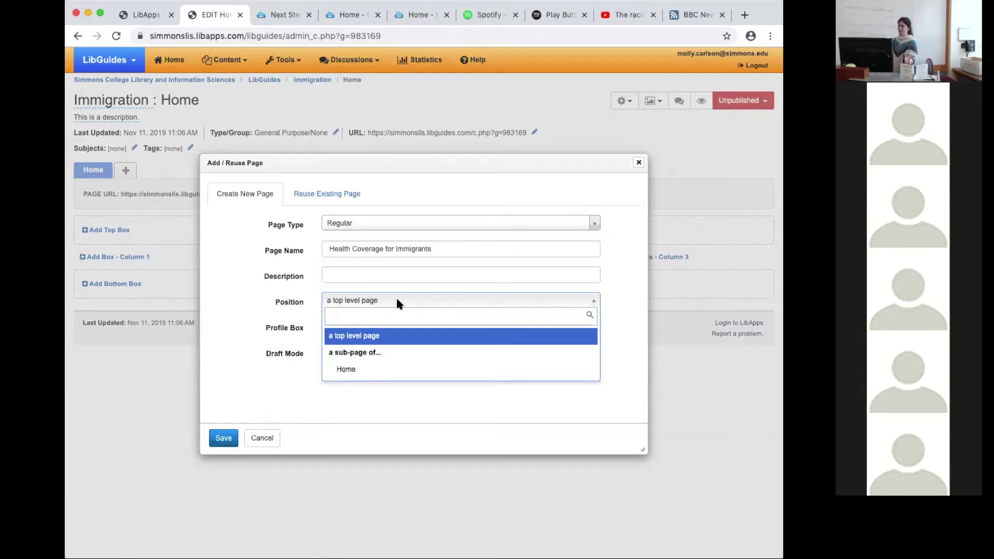
left_click(377, 347)
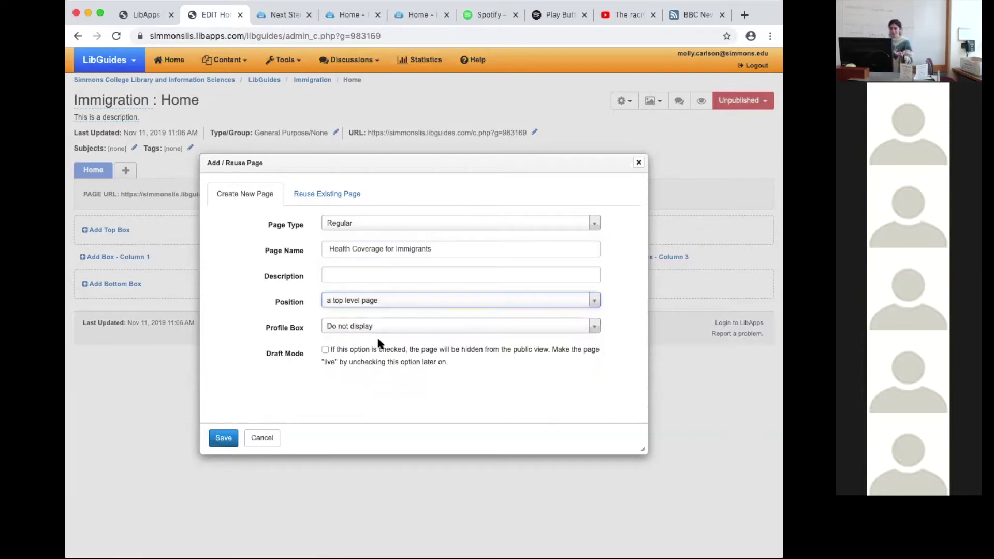
left_click(223, 438)
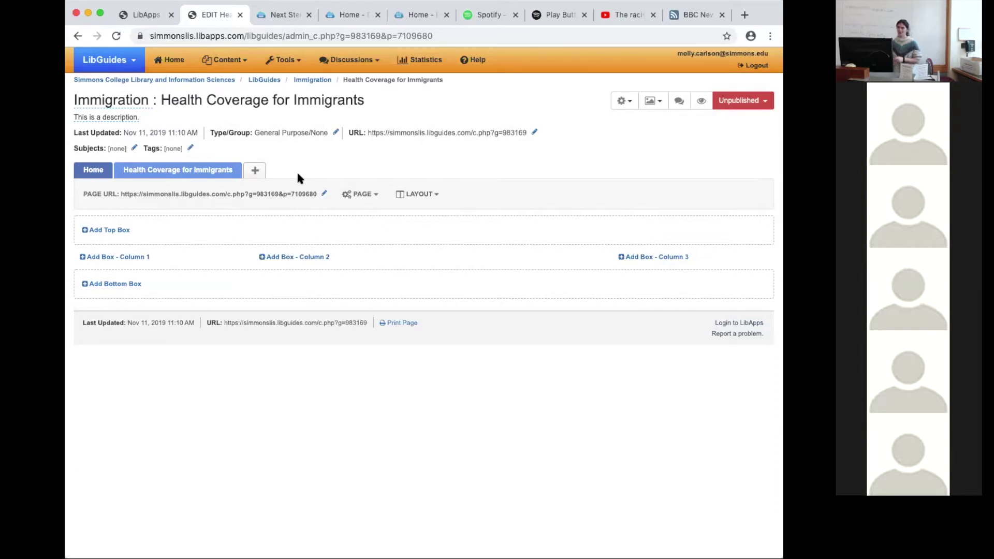
Add a regular top-level page named "Further Resources" to the Immigration guide
left_click(93, 170)
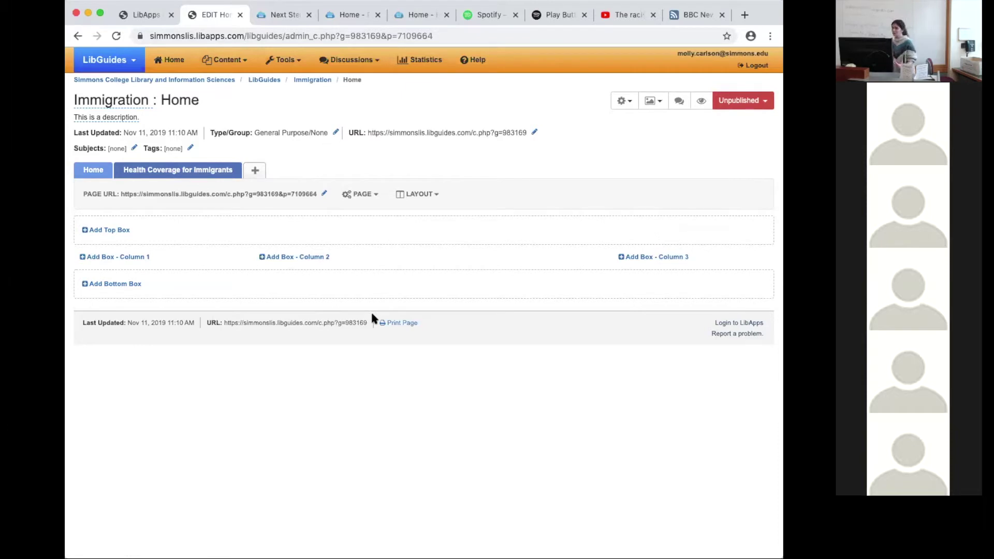
left_click(256, 171)
type("Fu")
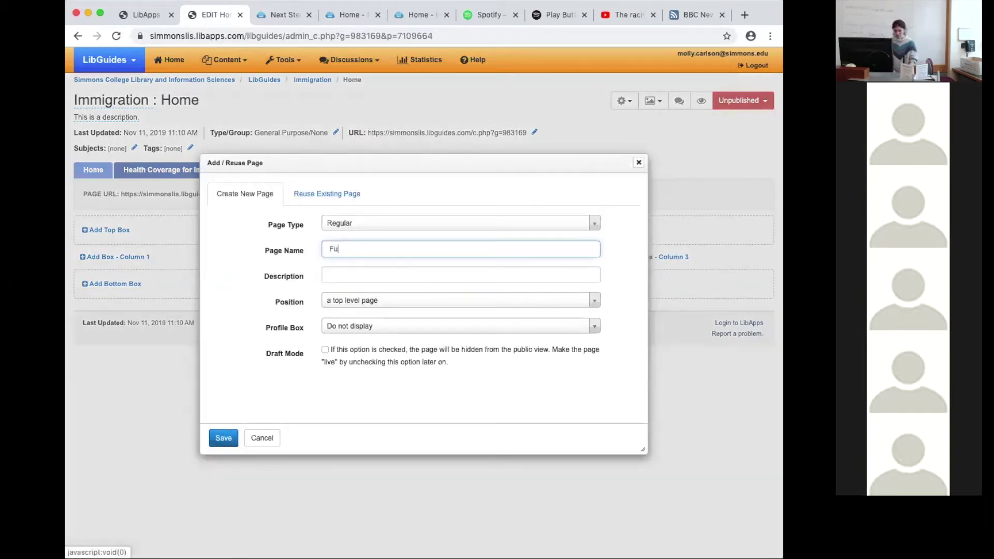
type("rther Resources")
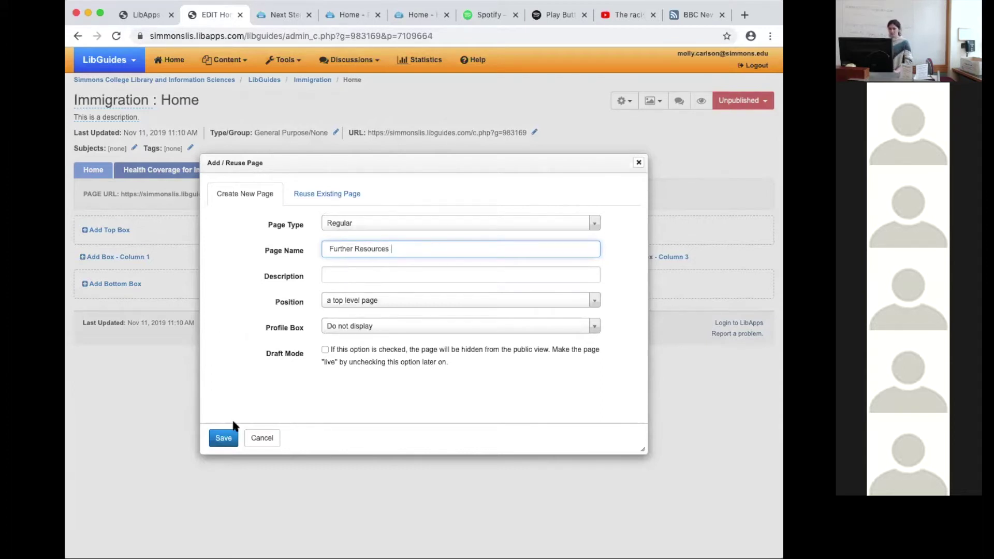
left_click(224, 439)
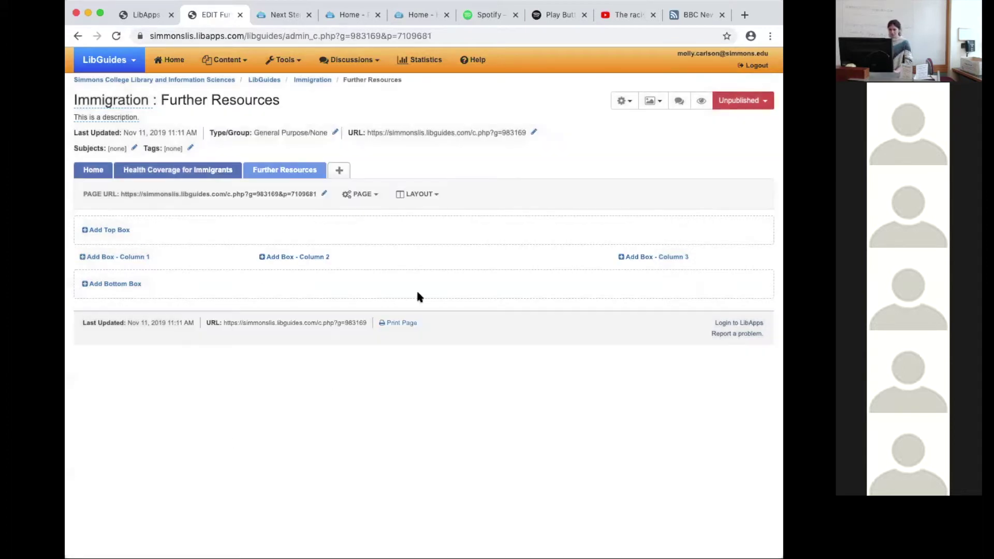
Add a regular top-level page named "References" to the Immigration guide
left_click(340, 171)
type("REfe")
key("BackSpace")
key("BackSpace")
key("BackSpace")
type("eferences")
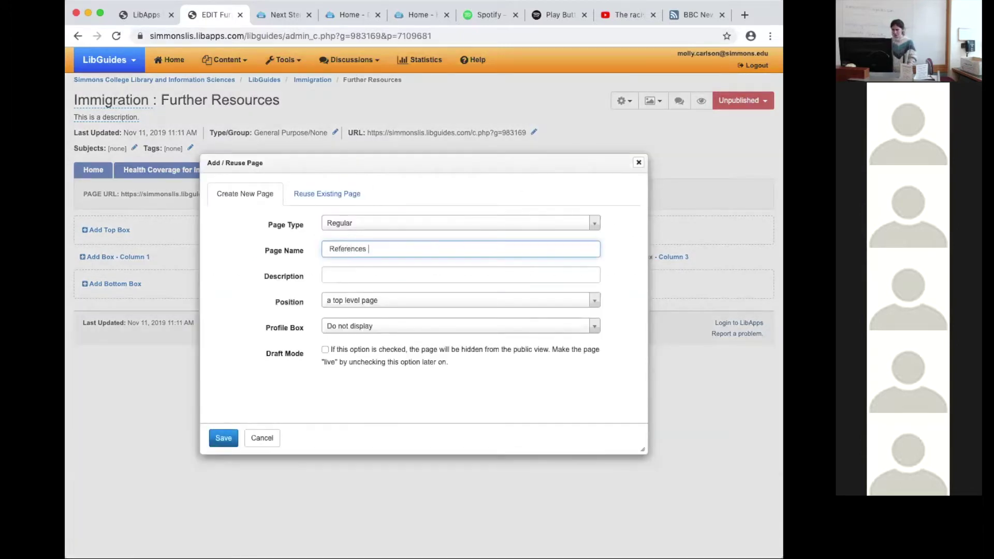
left_click(224, 438)
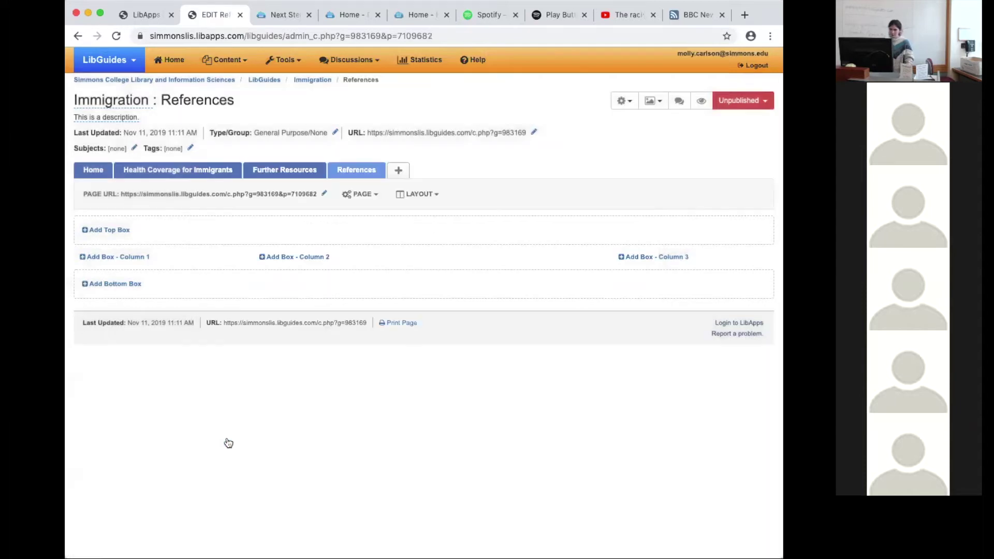
Examine the Cited Sources page of the Popular Music of Latin America guide, and return to the Immigration guide
left_click(346, 15)
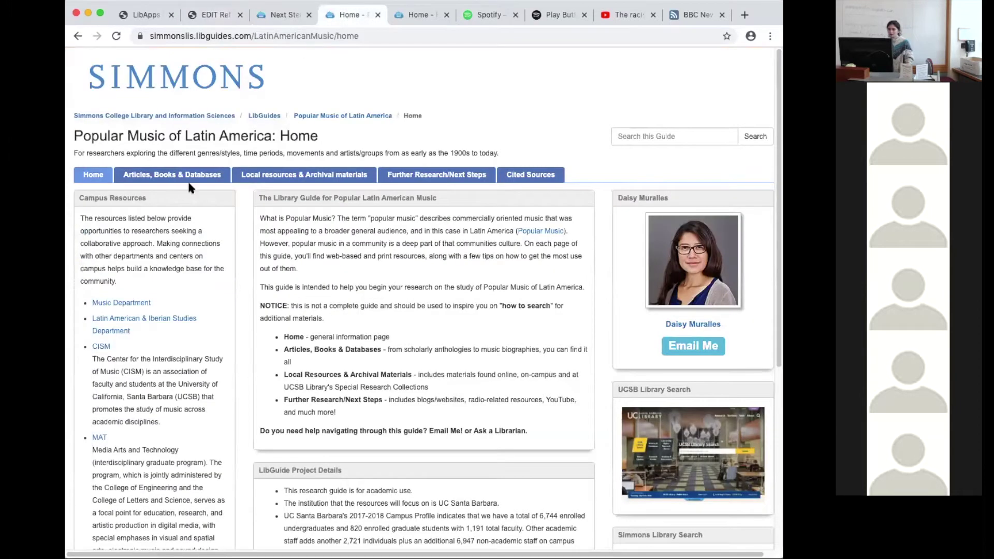
left_click(531, 179)
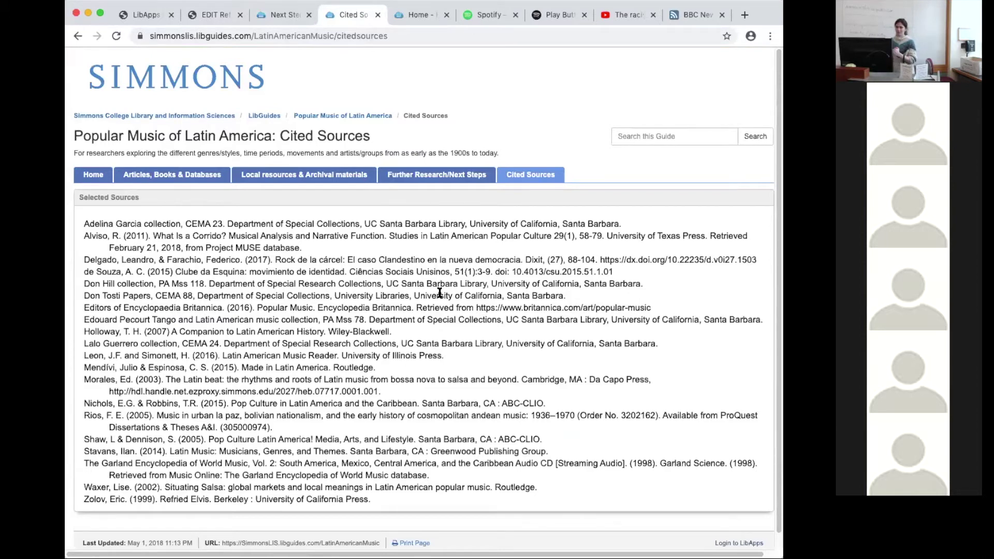
left_click(215, 19)
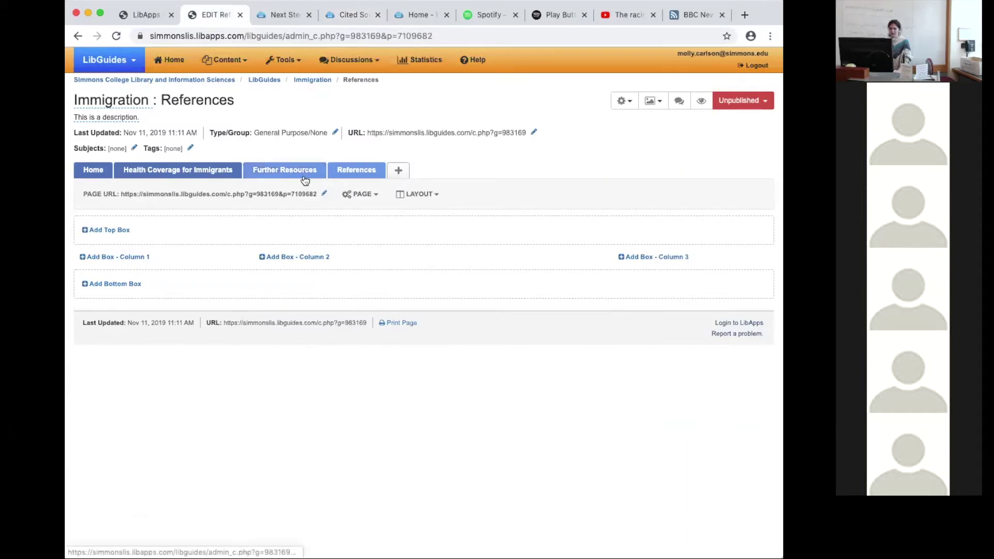
Set the Health Coverage for Immigrants page to a two-column 25 / 75 layout
left_click(205, 175)
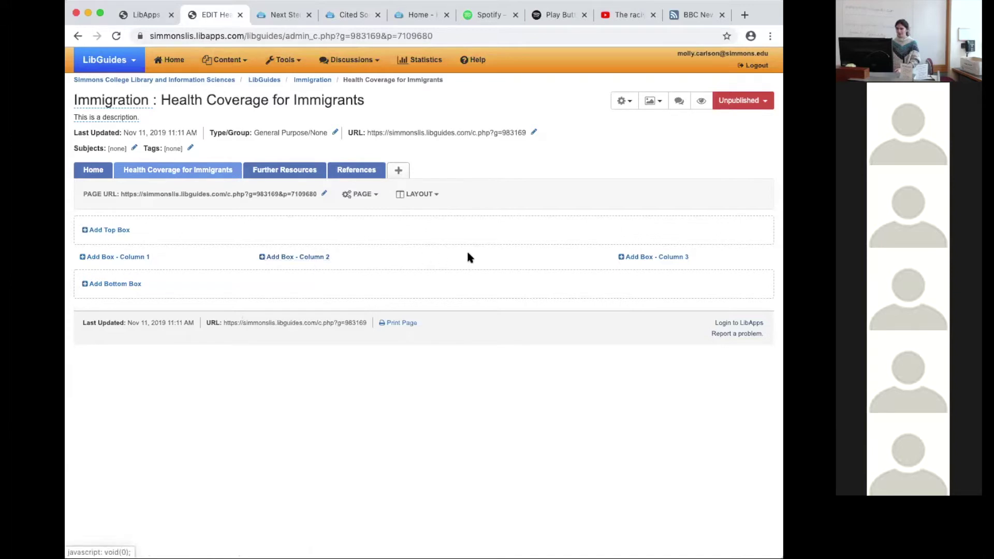
left_click(435, 197)
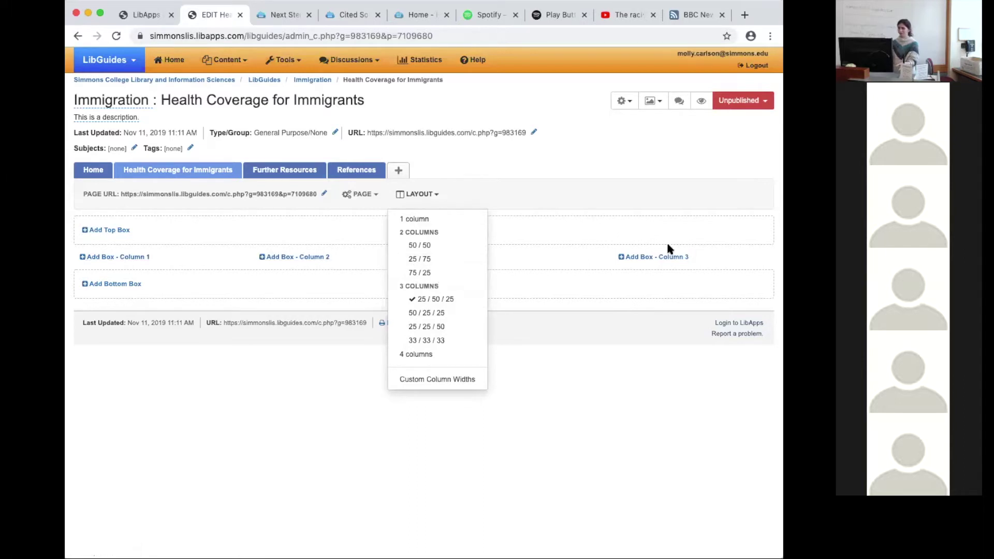
left_click(422, 259)
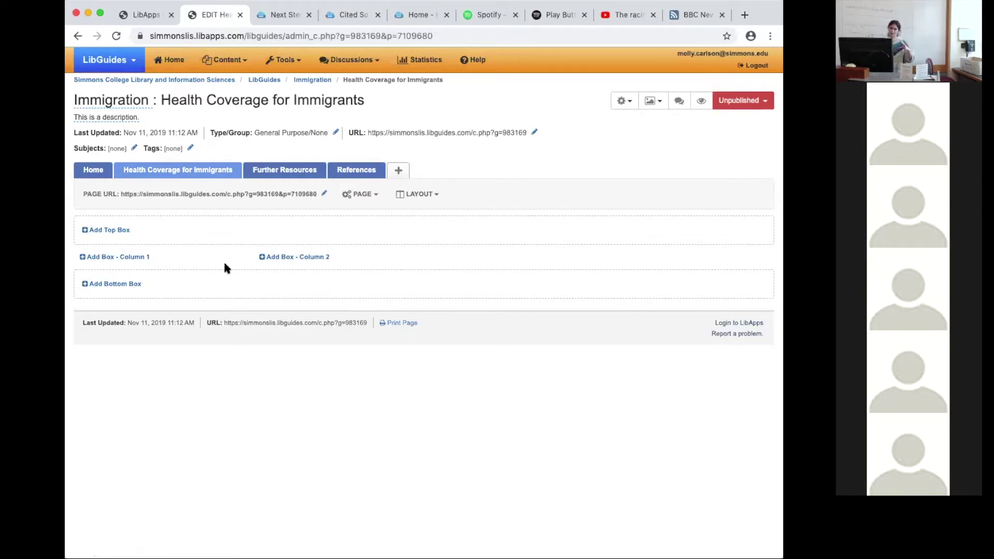
Add a standard box named "Box 1" to column 2 and one named "Box 2" to column 1 of the Health Coverage page
left_click(331, 258)
type("Box 1")
left_click(214, 468)
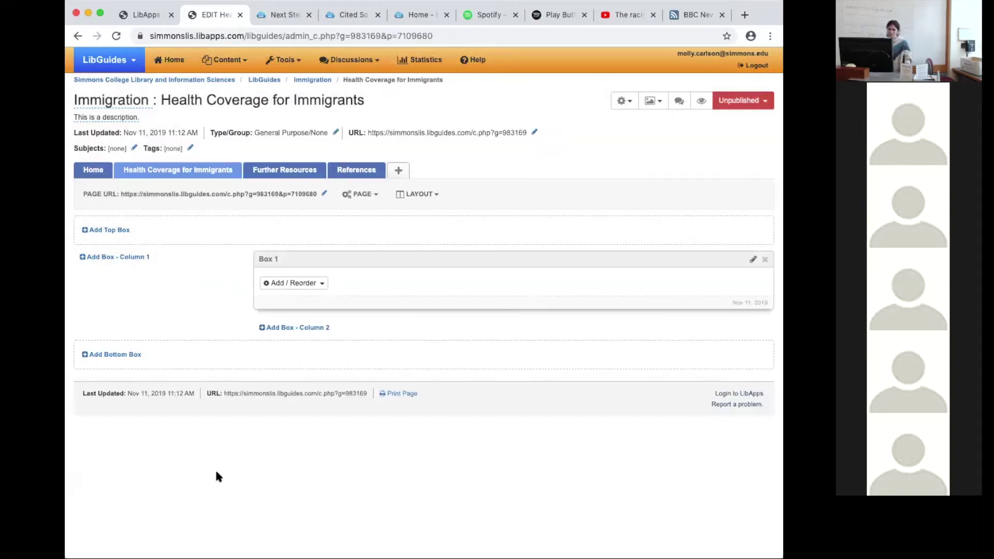
left_click(111, 257)
type("Box 2")
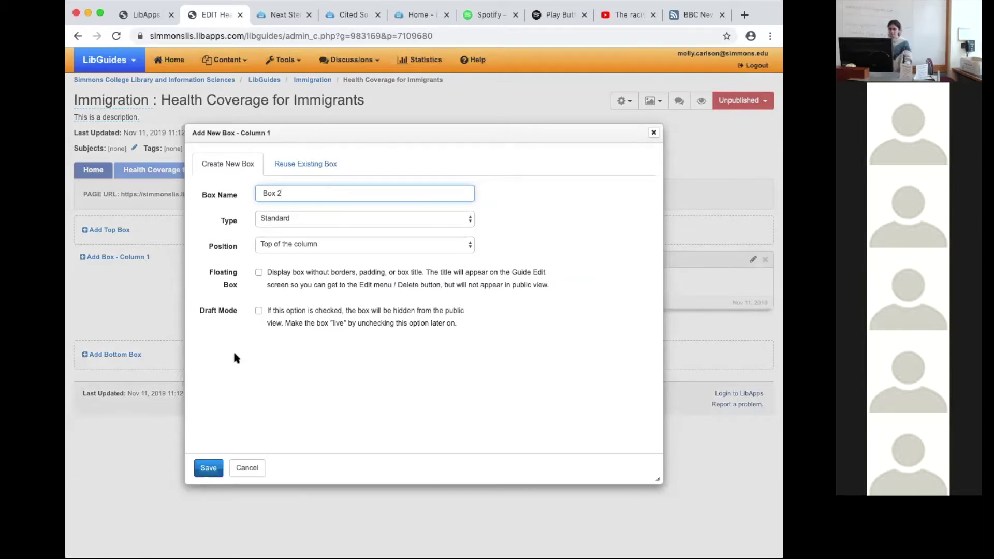
left_click(209, 468)
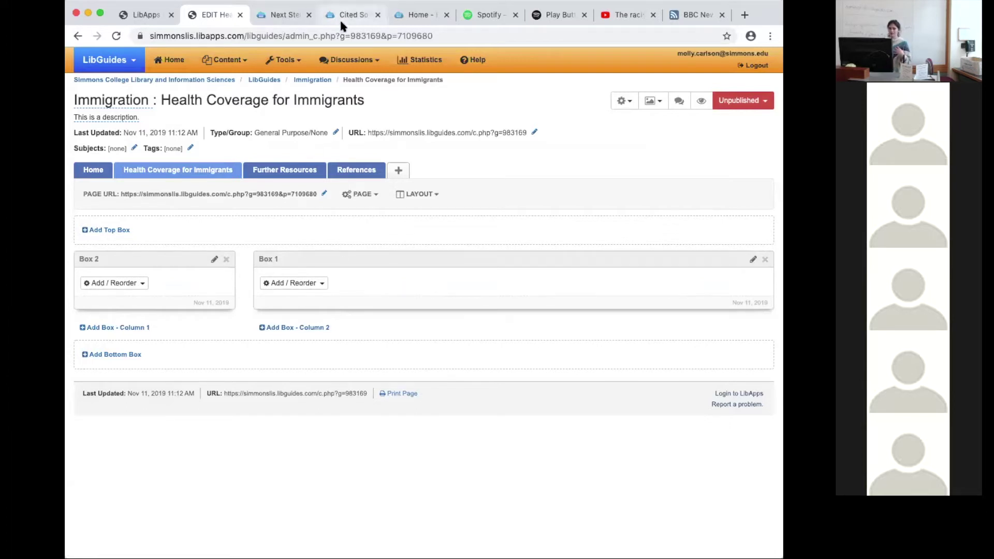
Add the rich text "This is some text." to Box 1, view its HTML source, and save it
left_click(322, 284)
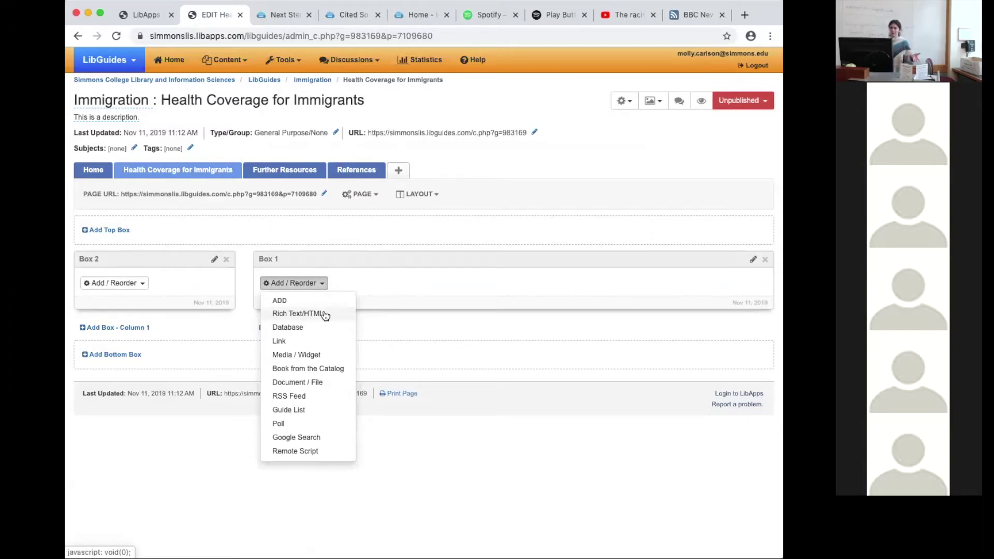
left_click(324, 316)
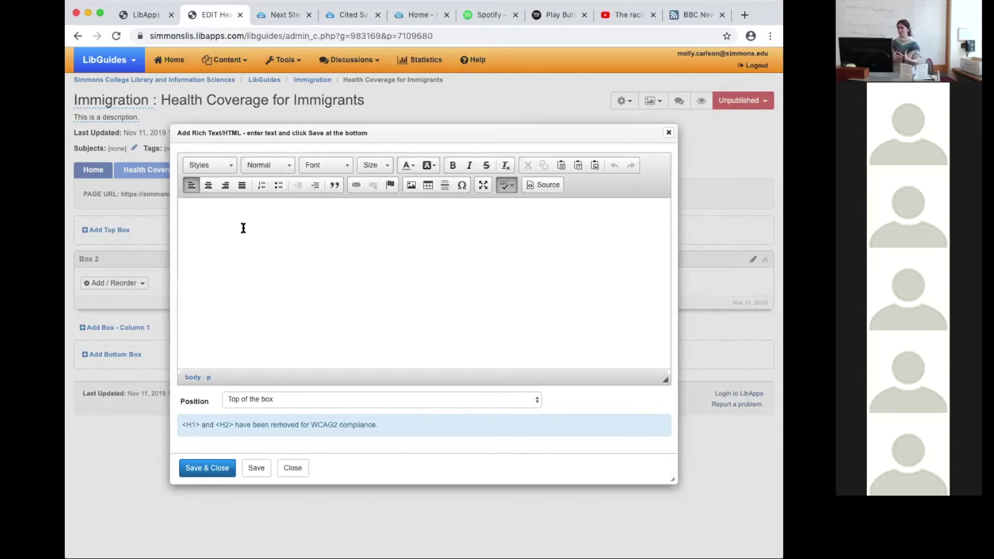
type("This is so")
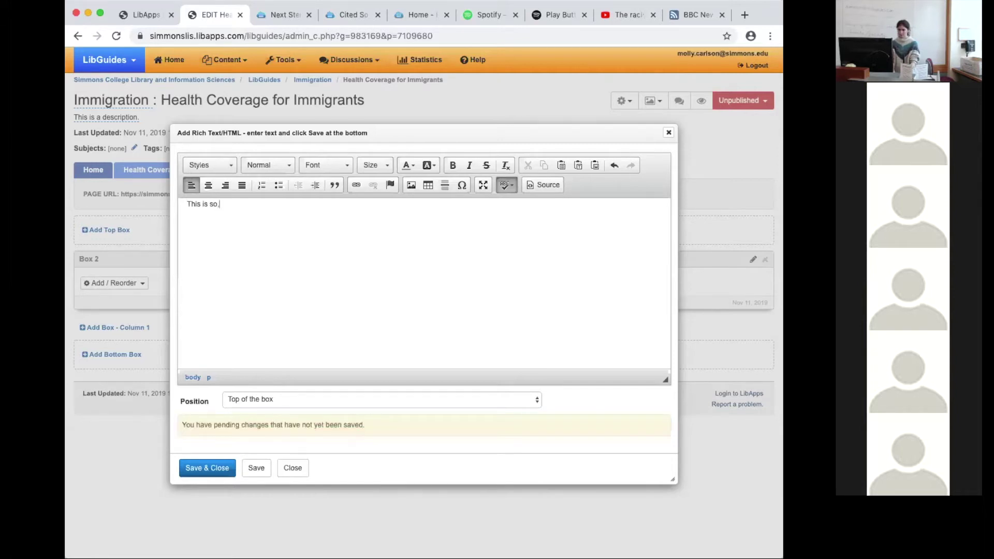
type(",me text.")
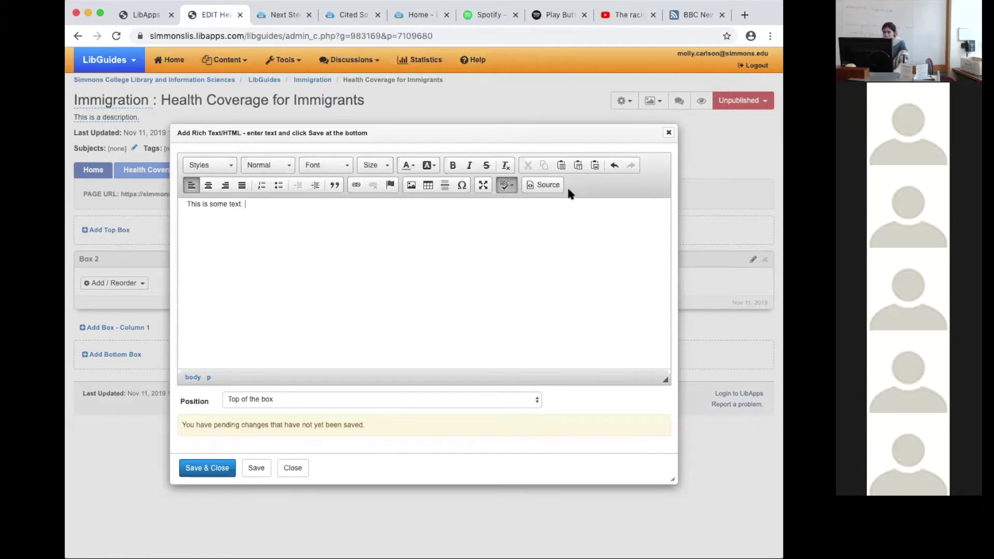
left_click(546, 185)
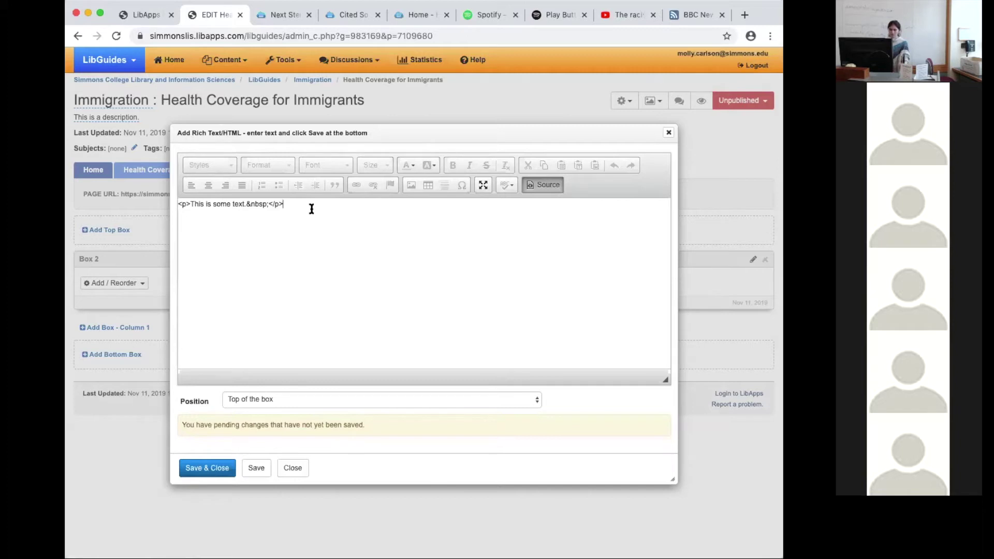
key("Return")
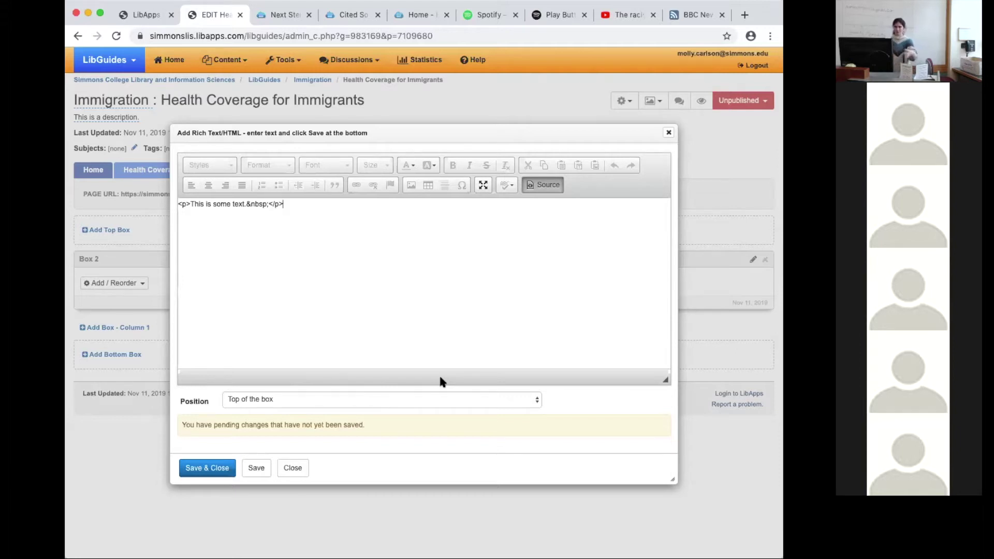
left_click(207, 467)
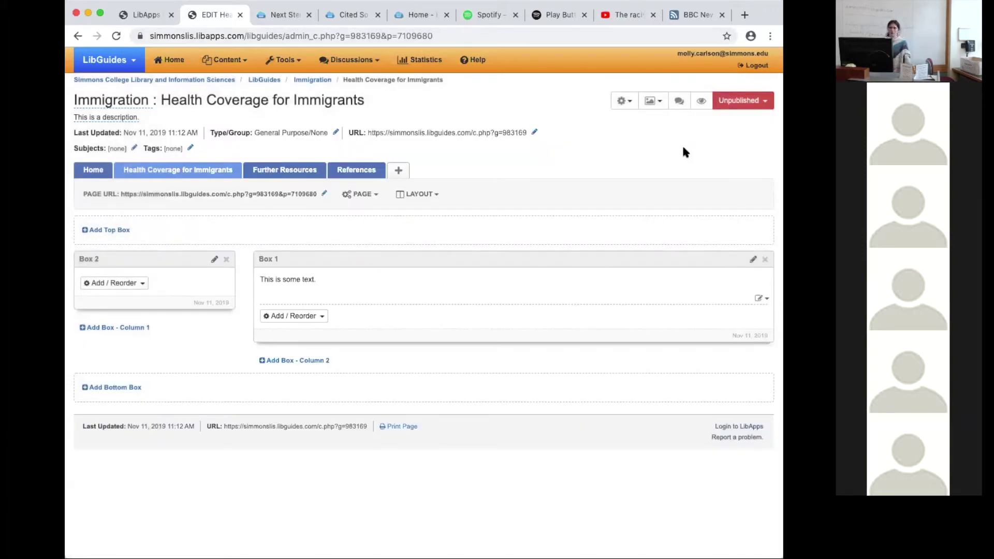
Open the guide's Tab & Box Options and move the dialog higher on the page
left_click(653, 105)
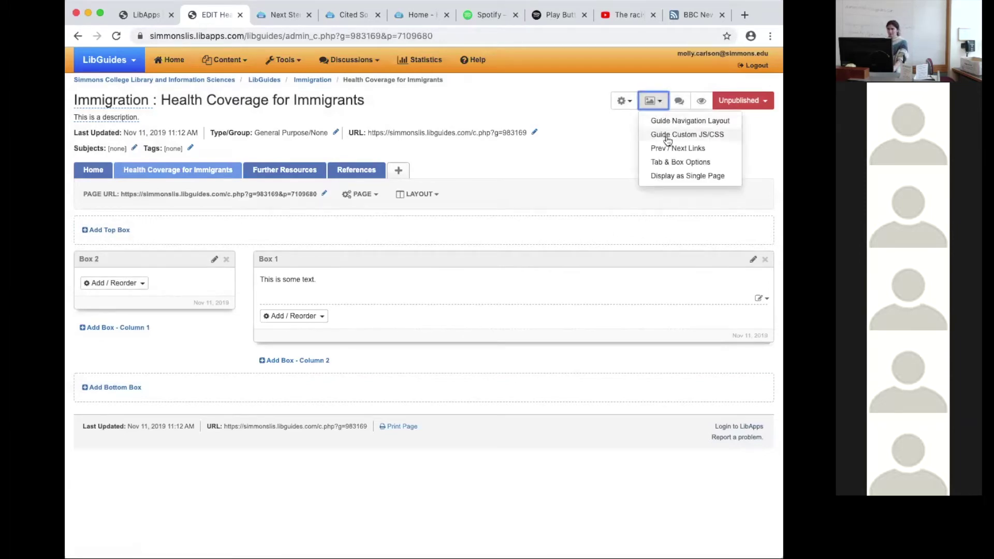
left_click(681, 163)
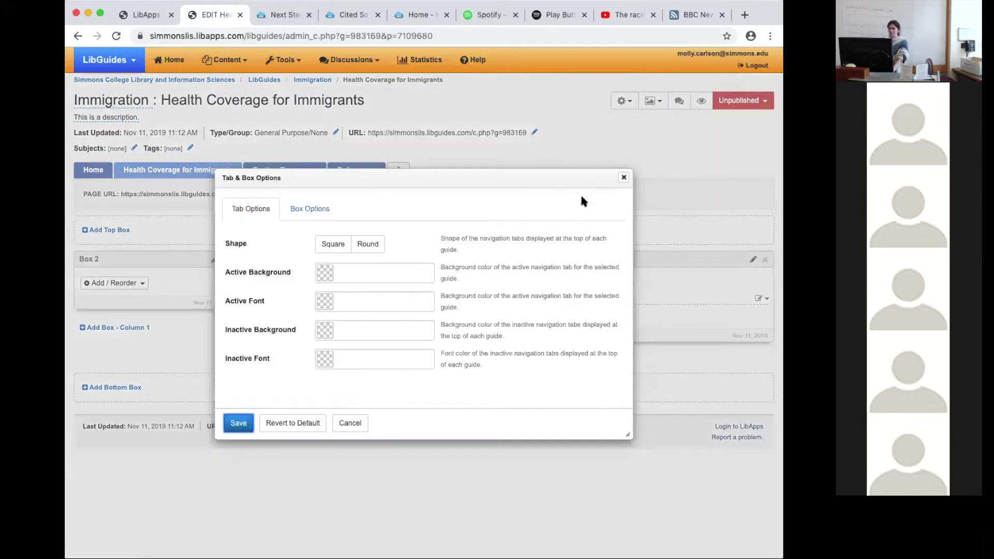
left_click_drag(414, 173, 402, 131)
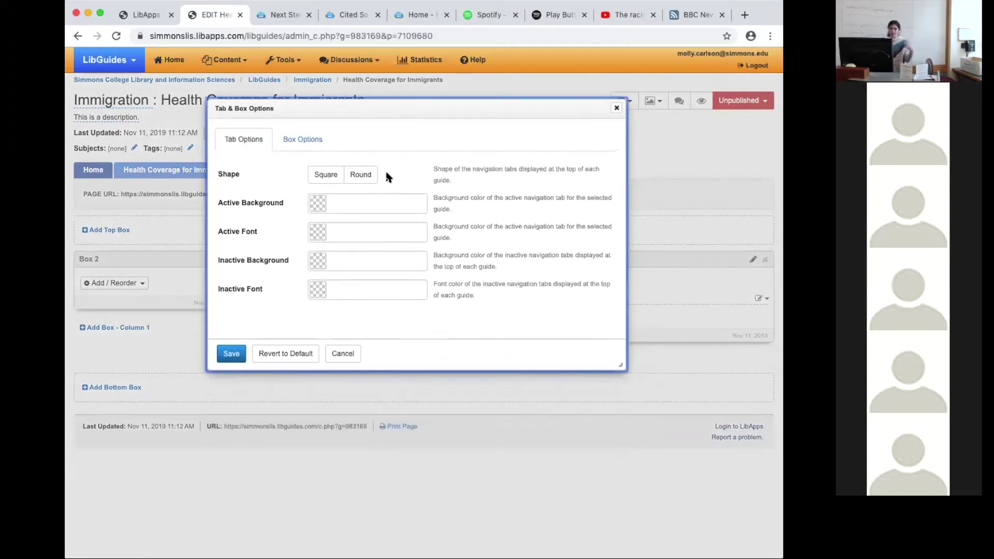
Set the active background color of the guide's navigation tabs to #cccccc
left_click(344, 206)
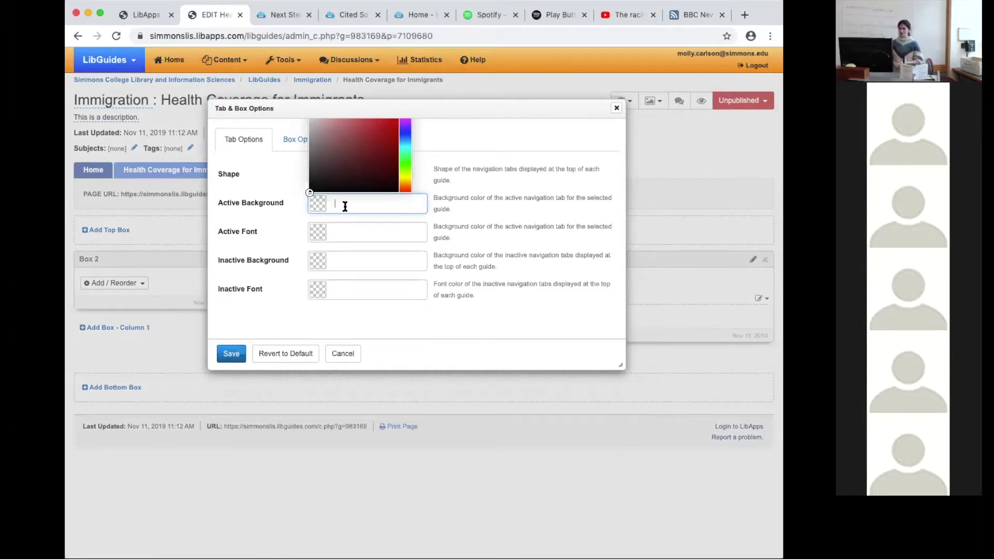
type("#cccccc")
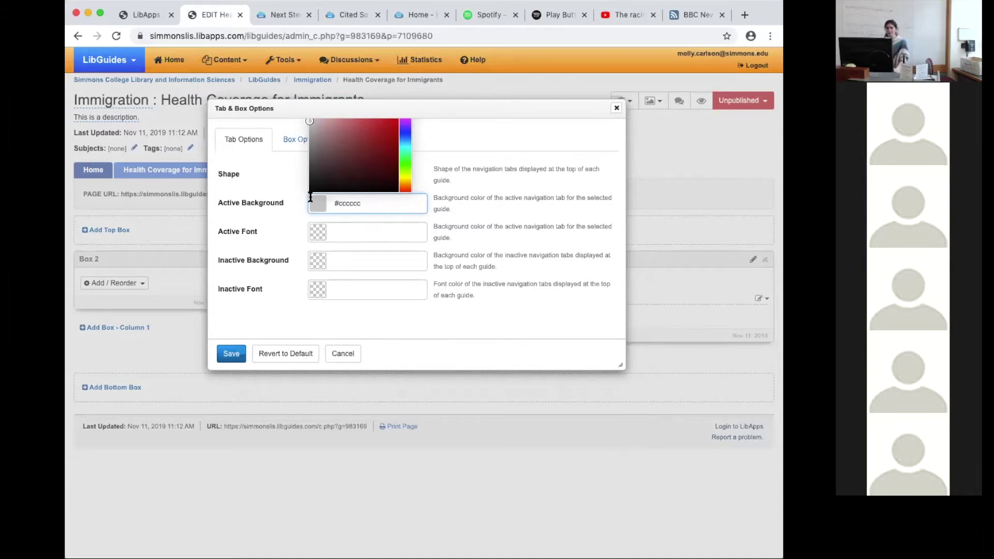
left_click_drag(220, 203, 291, 202)
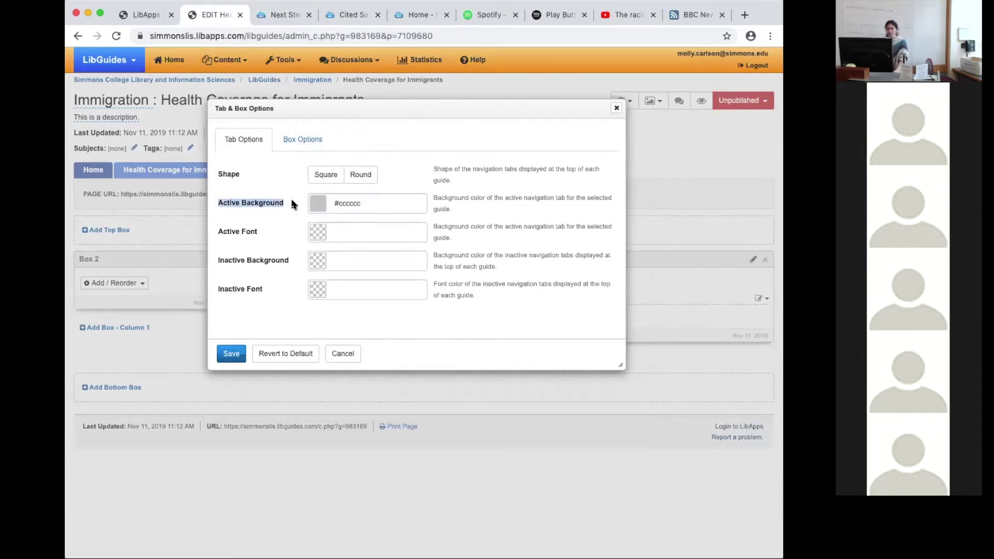
left_click_drag(219, 260, 293, 259)
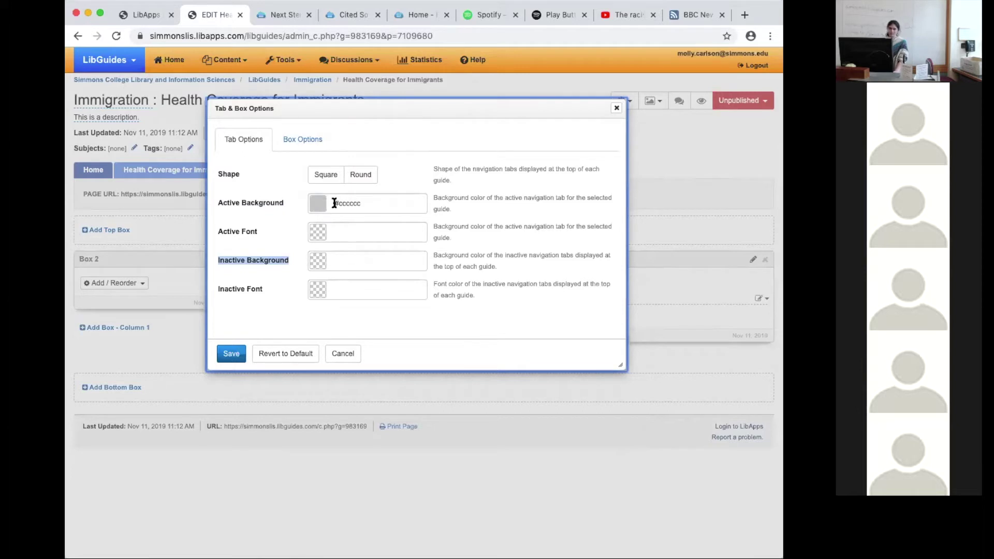
Replace the active background color of the navigation tabs with #000000
left_click(375, 202)
key("BackSpace")
key("BackSpace")
key("BackSpace")
key("BackSpace")
key("BackSpace")
key("BackSpace")
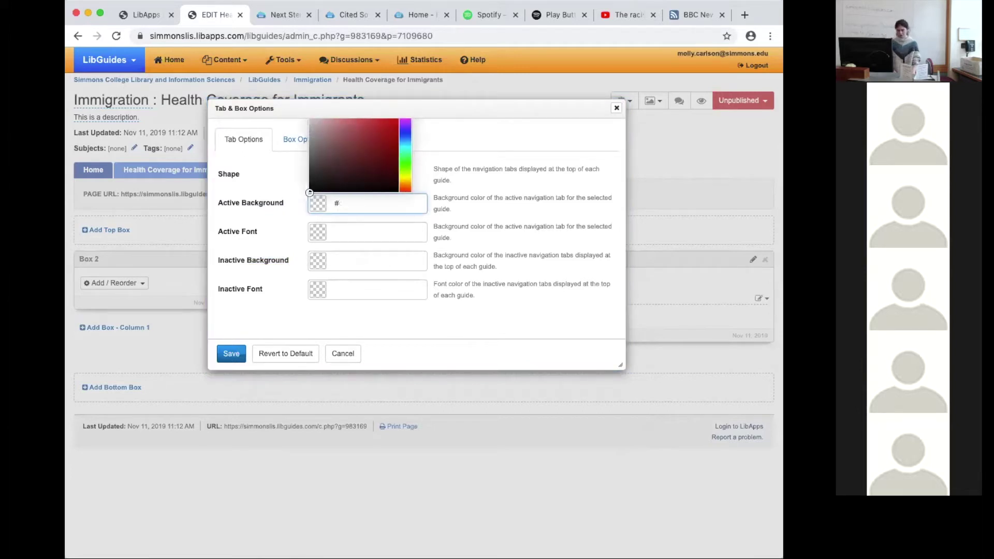
type("000000")
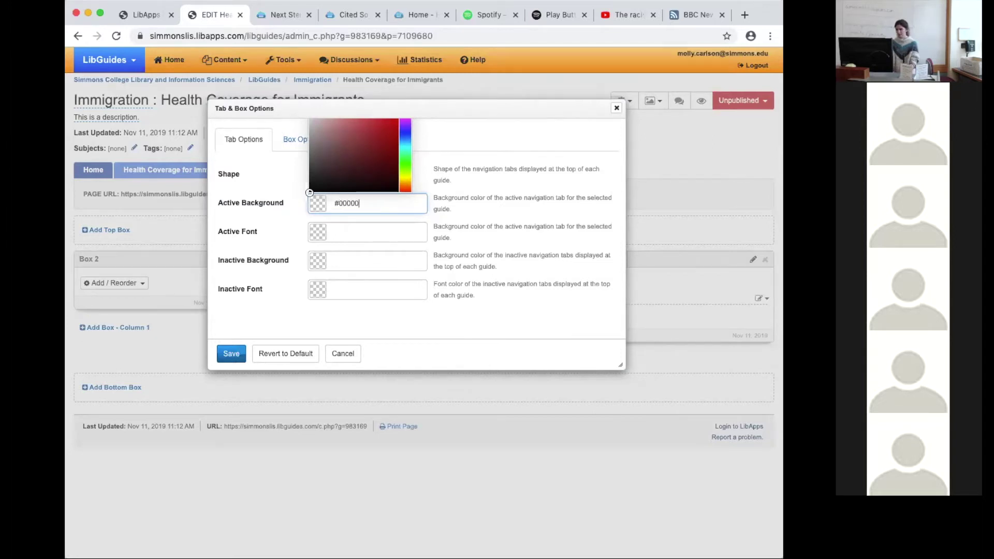
Set the inactive background color of the navigation tabs to #cccccc and save the tab options
left_click(366, 262)
type("#ccc")
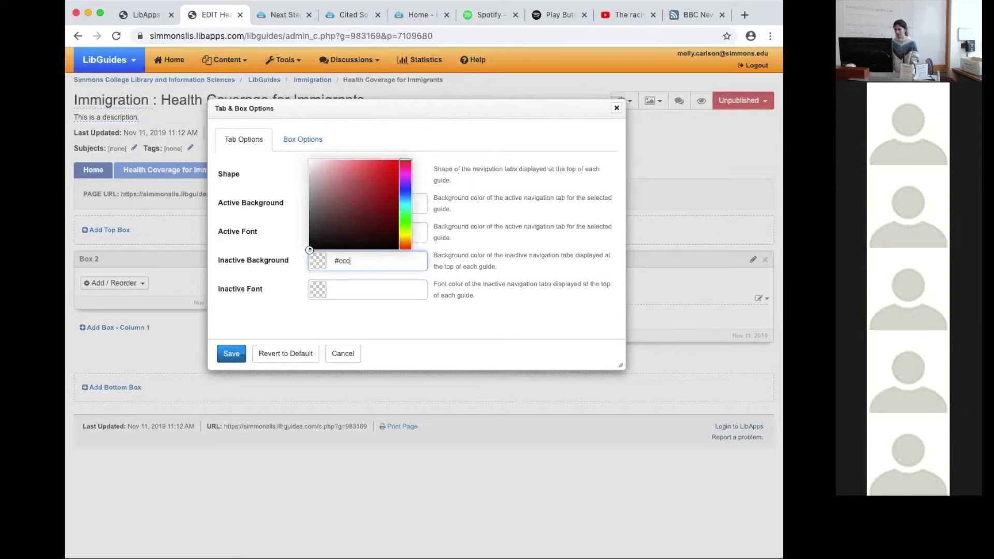
type("ccc")
left_click(374, 291)
left_click(257, 232)
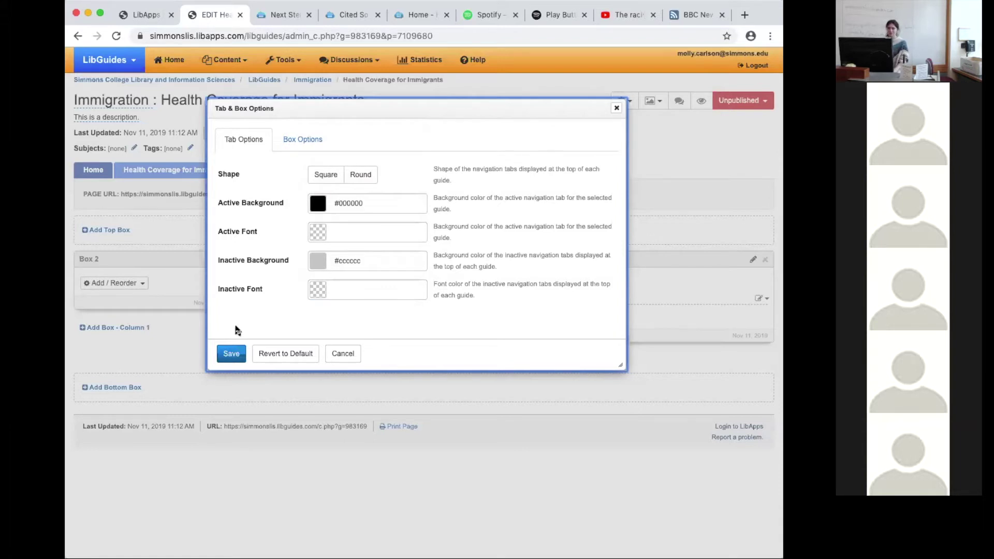
left_click(232, 355)
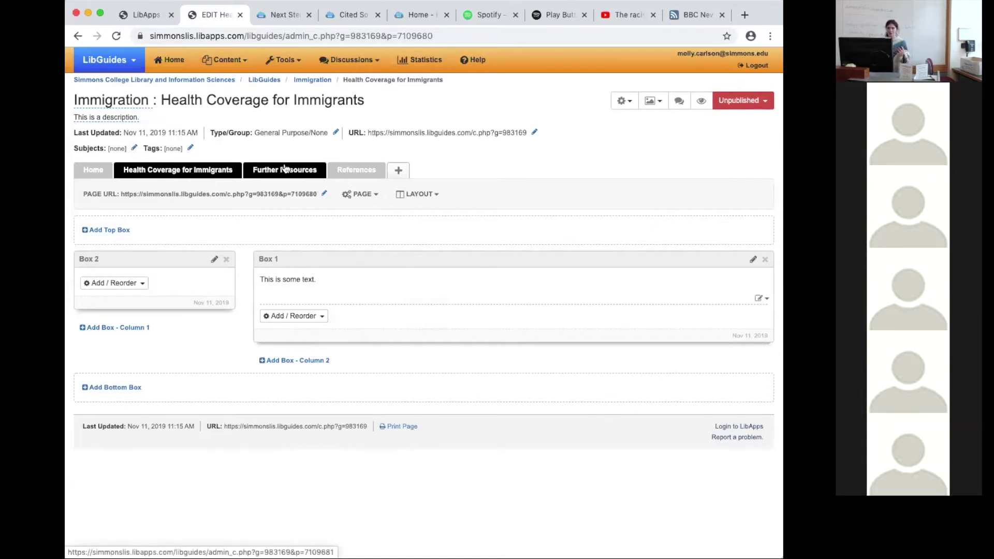
Go to the Further Resources page and bring up the box settings in the guide's Tab & Box Options
left_click(303, 174)
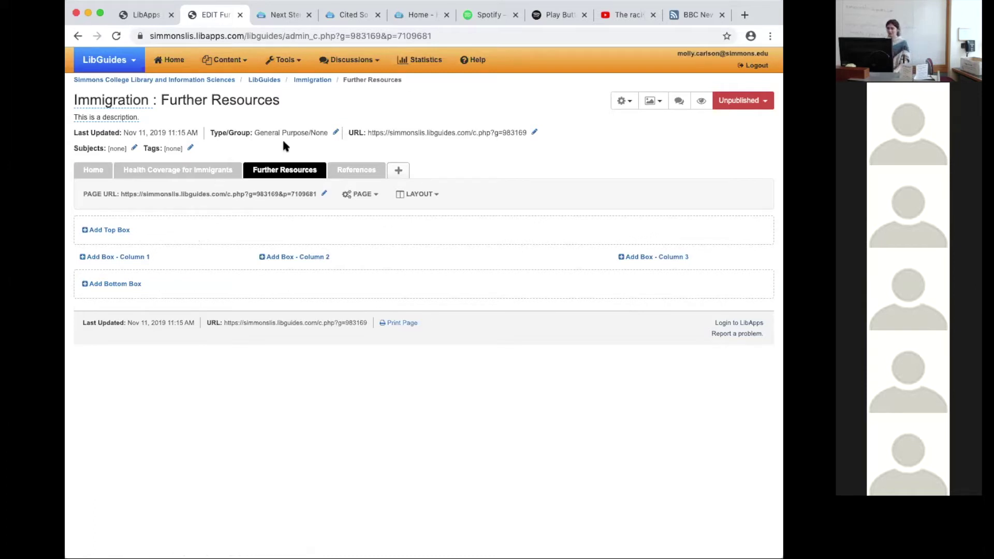
left_click(666, 98)
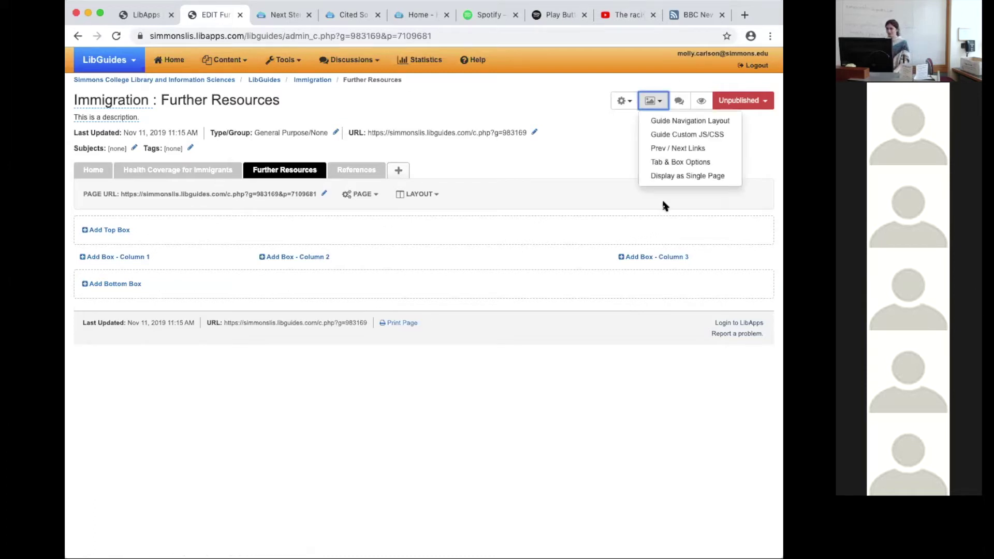
left_click(684, 162)
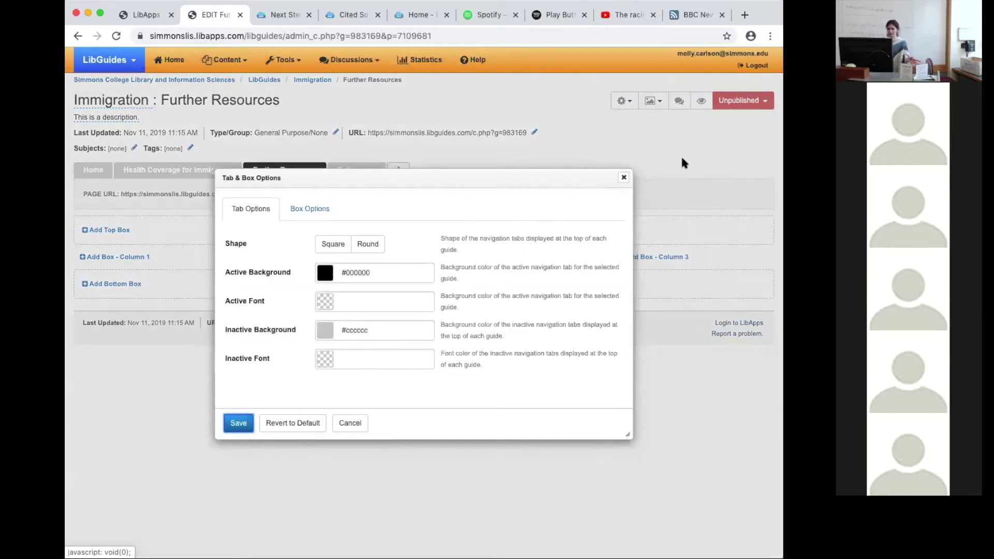
left_click(302, 210)
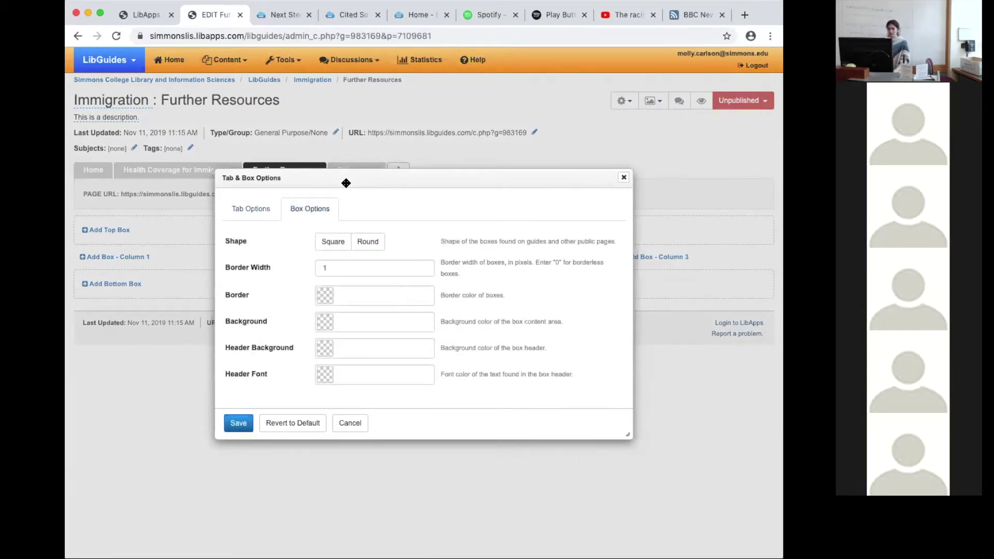
Compare the box styling of the Popular Music of Latin America and Literature for Diverse Abilities guides, and return to the Immigration guide
left_click(346, 14)
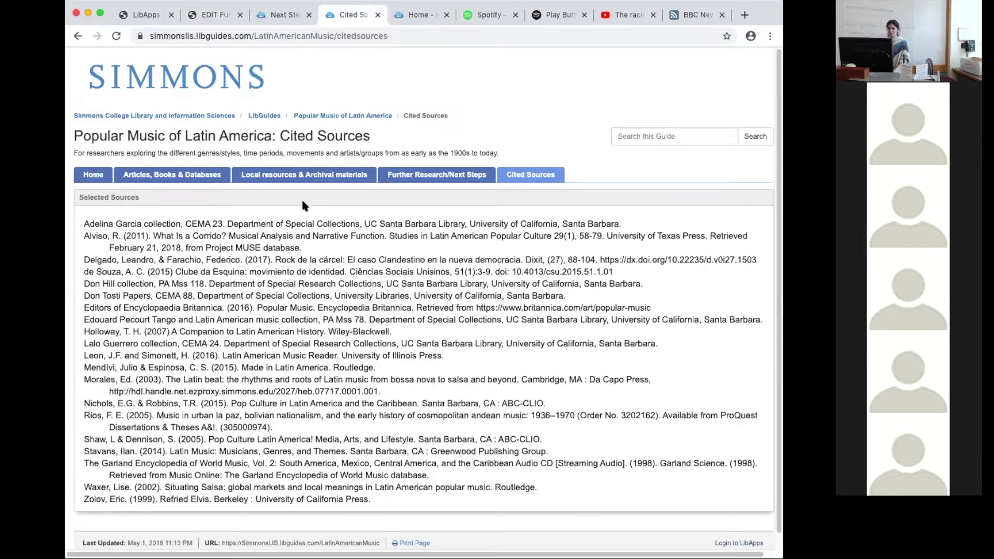
left_click(285, 14)
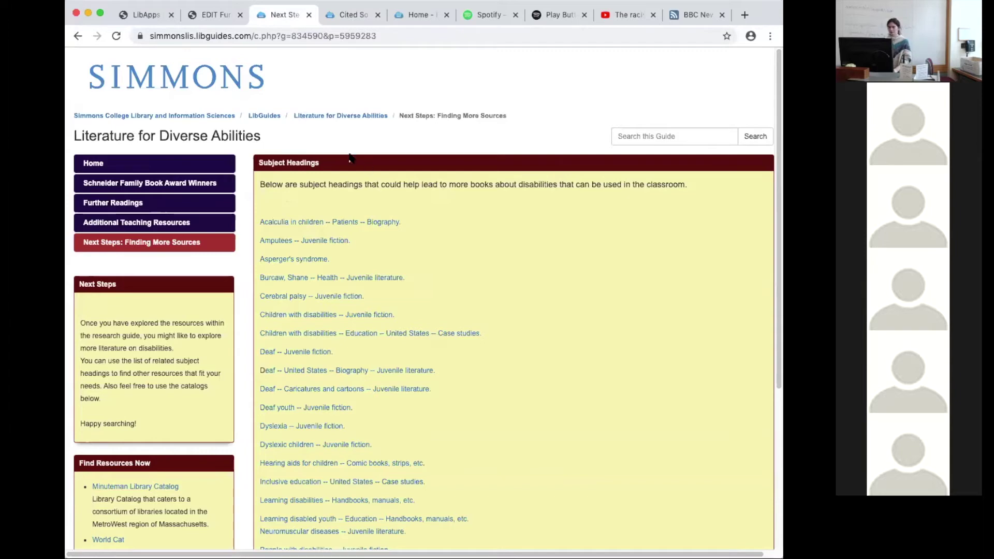
left_click(220, 15)
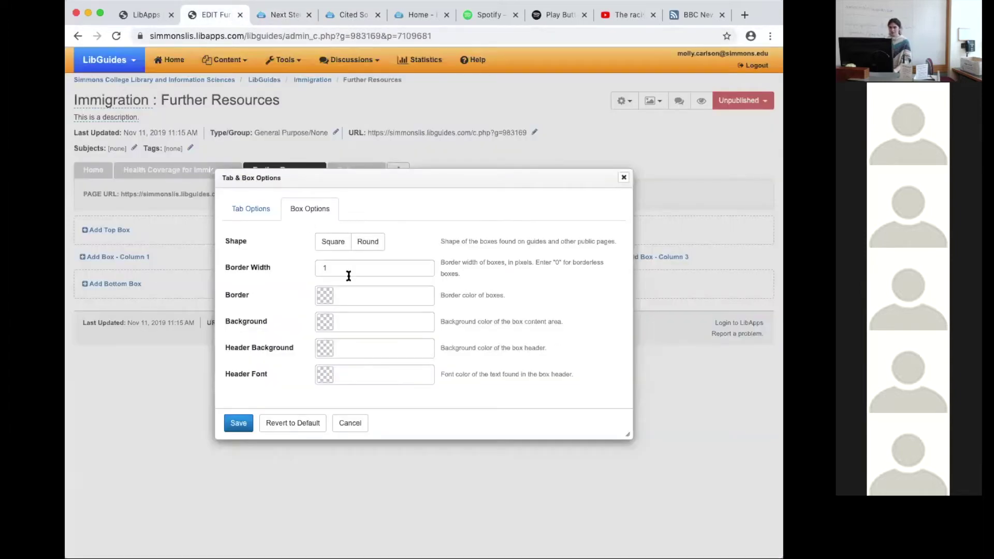
Set the background color of the guide's boxes to #fc9500, save, and view the boxes on the Health Coverage for Immigrants page
left_click(351, 296)
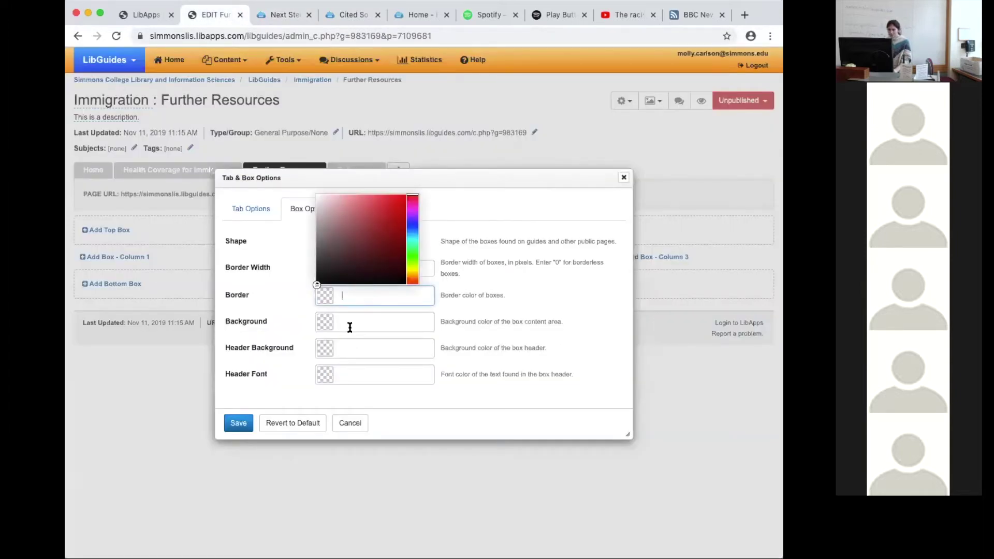
left_click(281, 272)
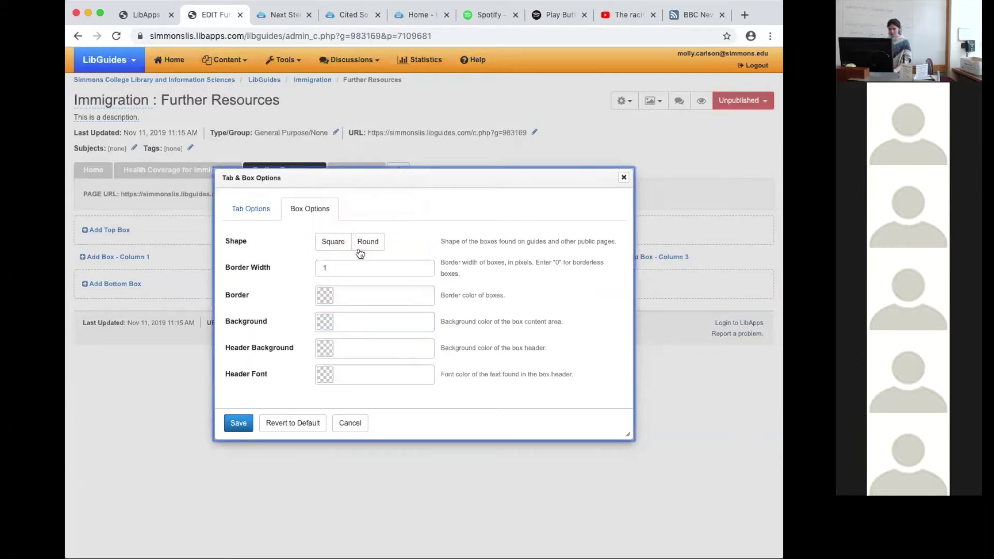
left_click(353, 323)
type("#fc9500")
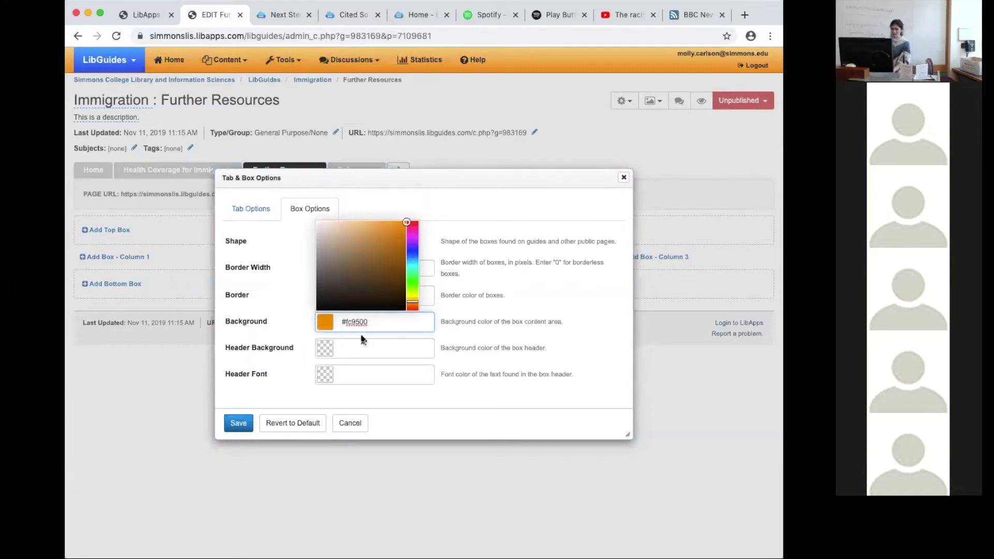
left_click(239, 424)
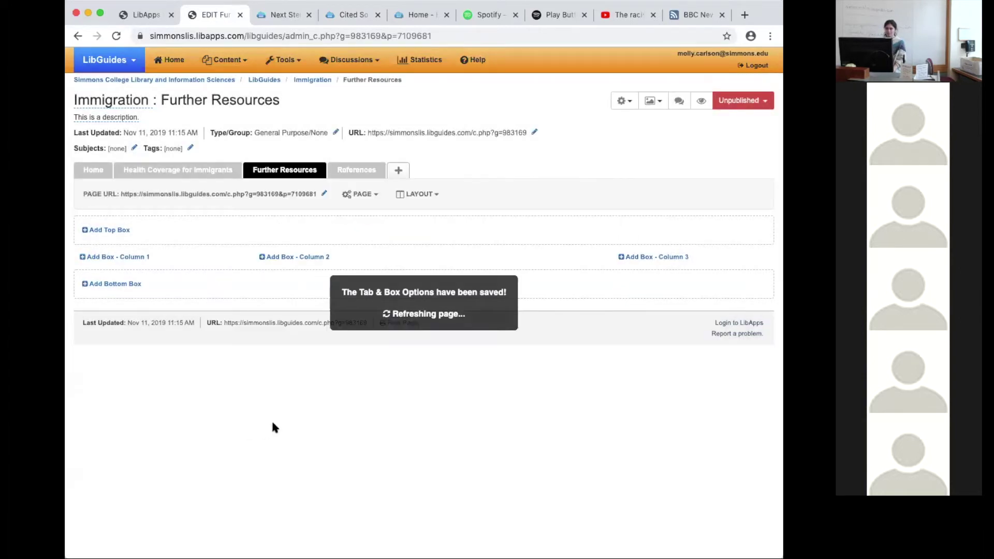
left_click(141, 174)
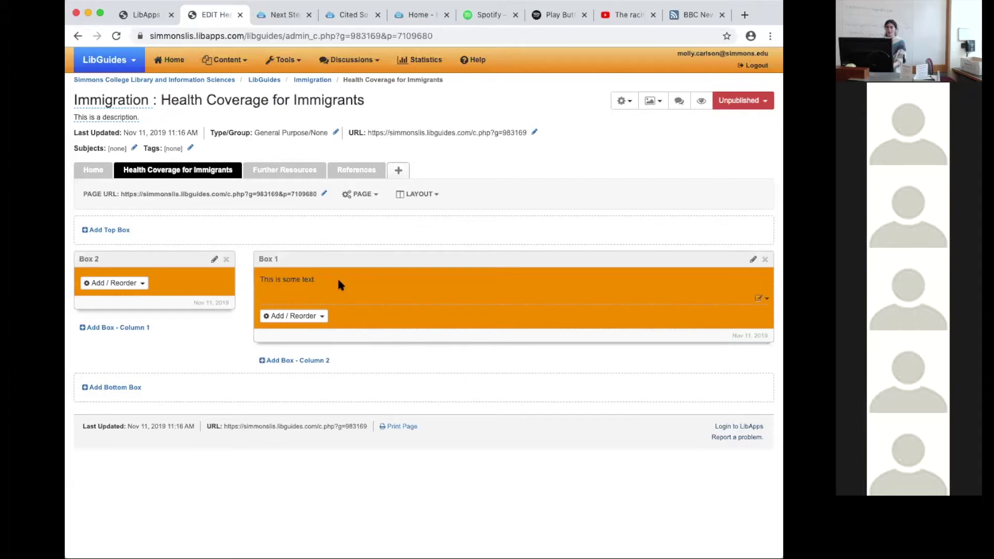
Clear the background color of the guide's boxes, set their header background to #fc9500, and save the box options
left_click(661, 106)
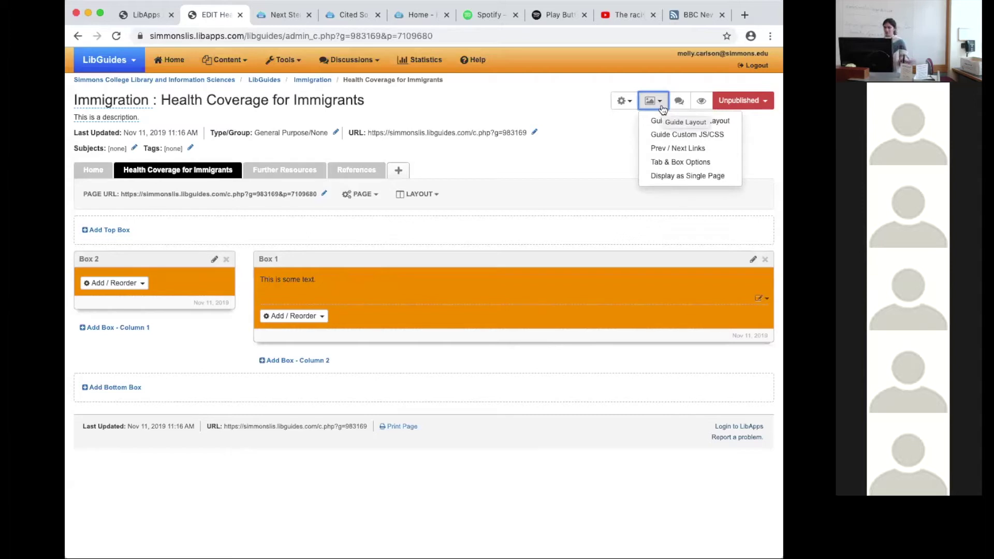
left_click(677, 161)
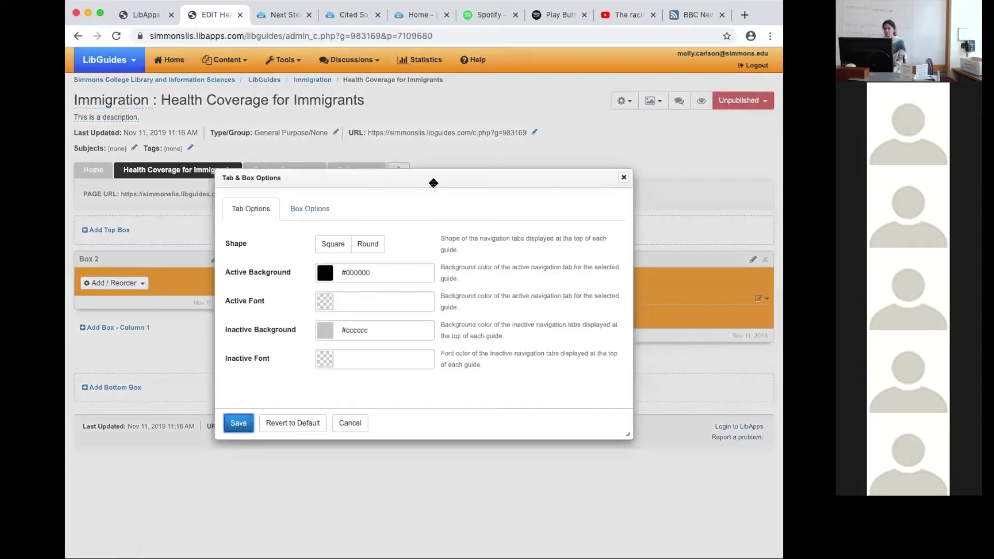
left_click(320, 209)
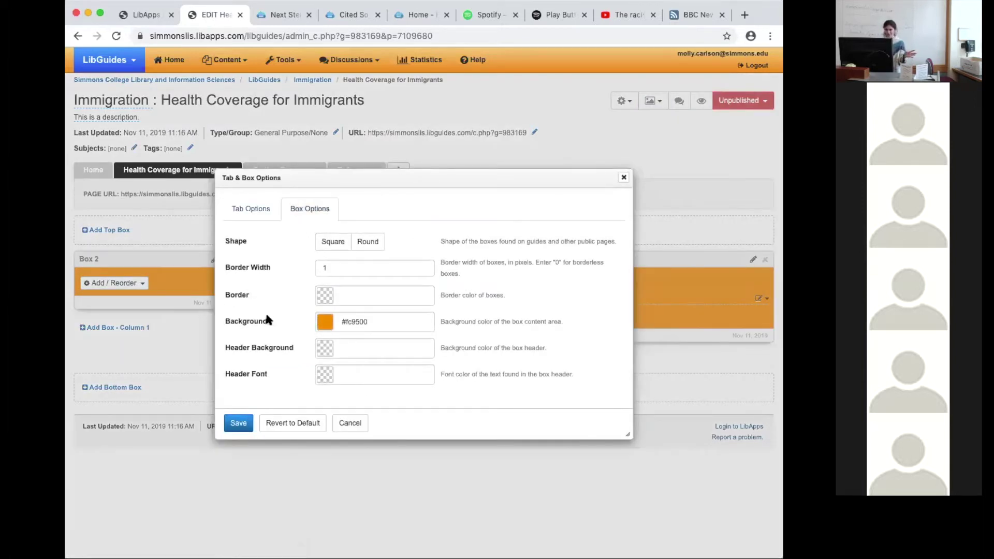
left_click(349, 316)
key("super+a")
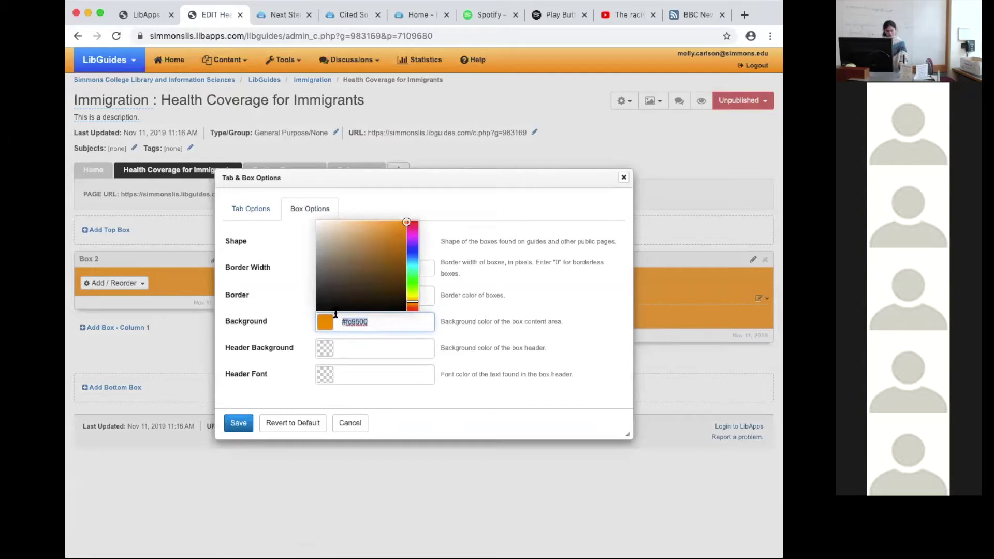
key("BackSpace")
left_click(342, 346)
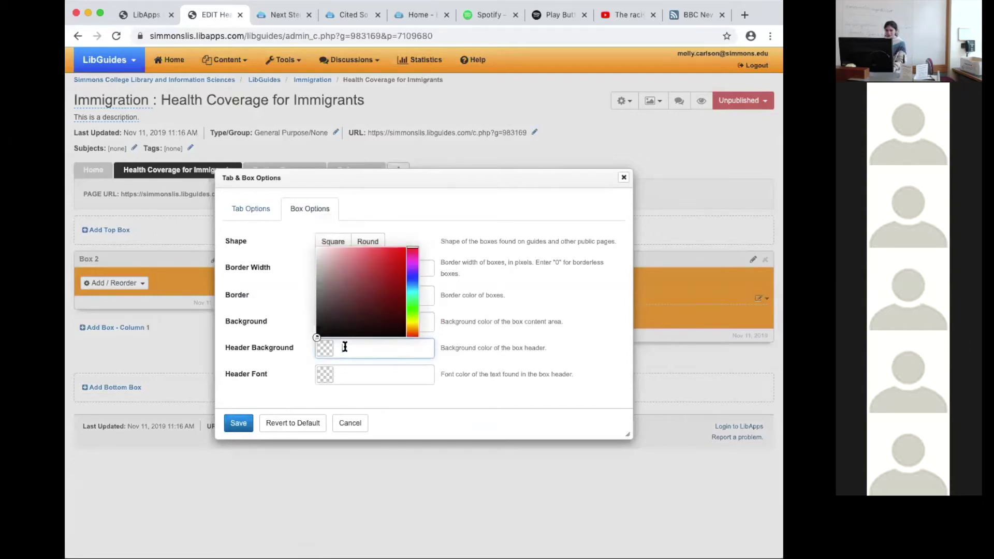
type("#fc9500")
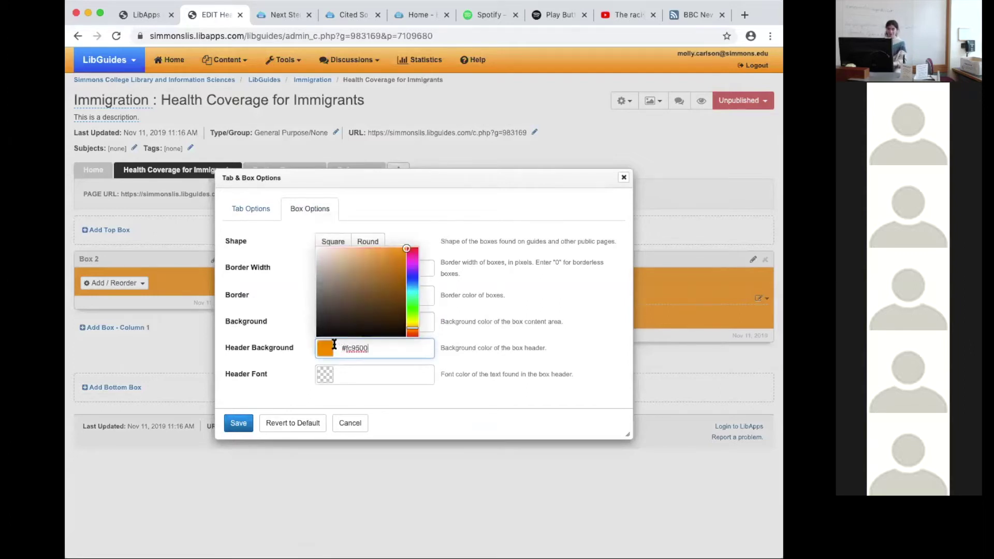
left_click(237, 424)
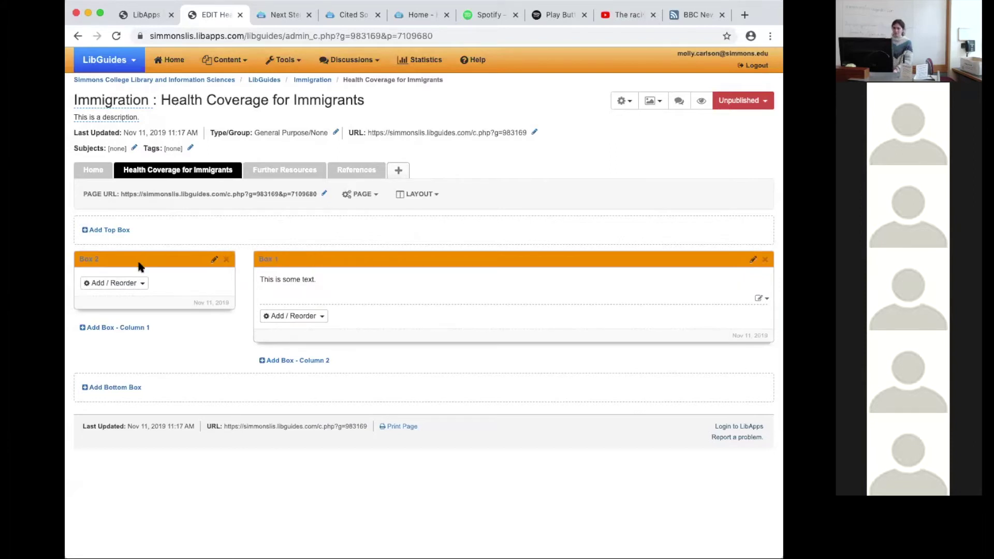
Add a standard box named "box 3" at the bottom of column 2 on the Health Coverage for Immigrants page
left_click(294, 361)
type("box 3")
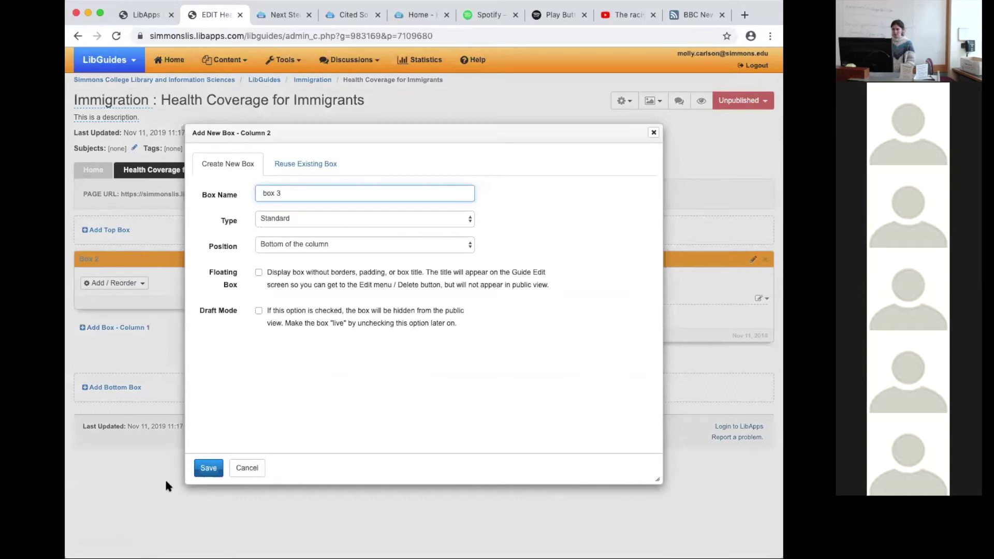
left_click(205, 469)
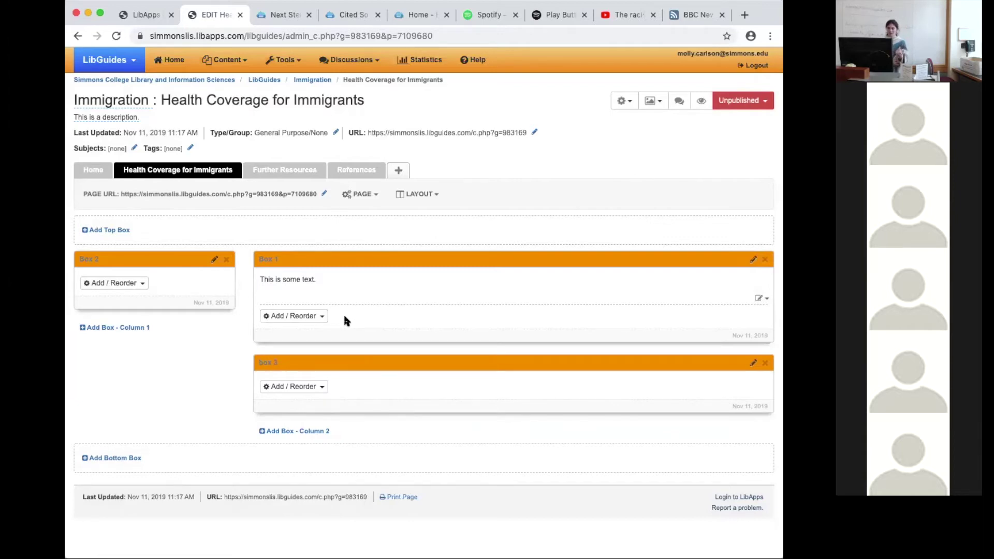
Start a new media widget in Box 1 of the Health Coverage for Immigrants page and name it "Documentary"
left_click(307, 320)
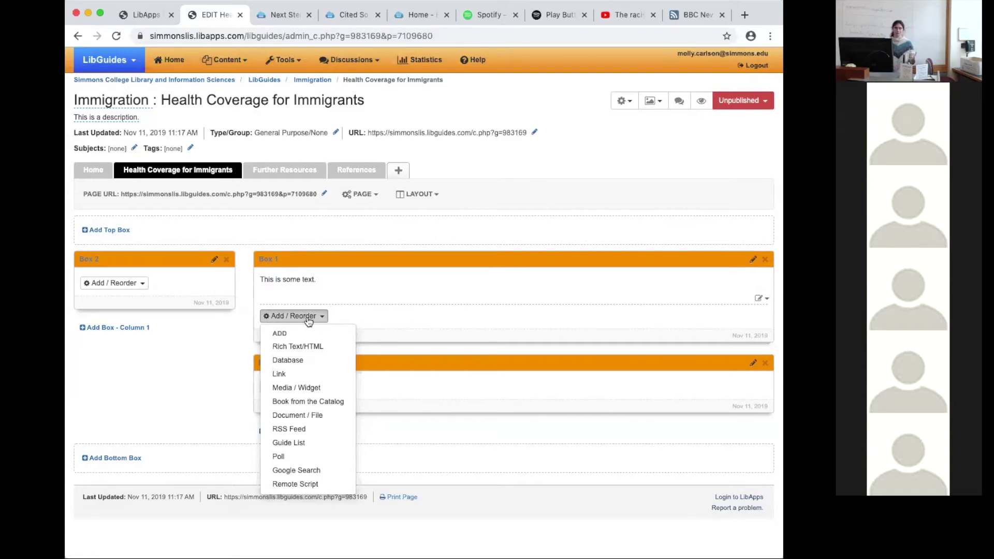
left_click(297, 387)
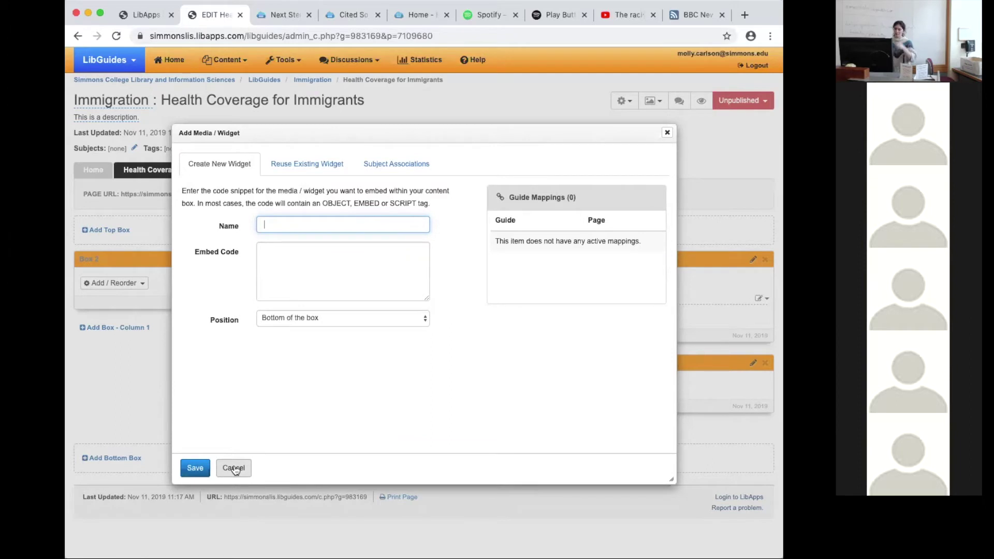
left_click(279, 257)
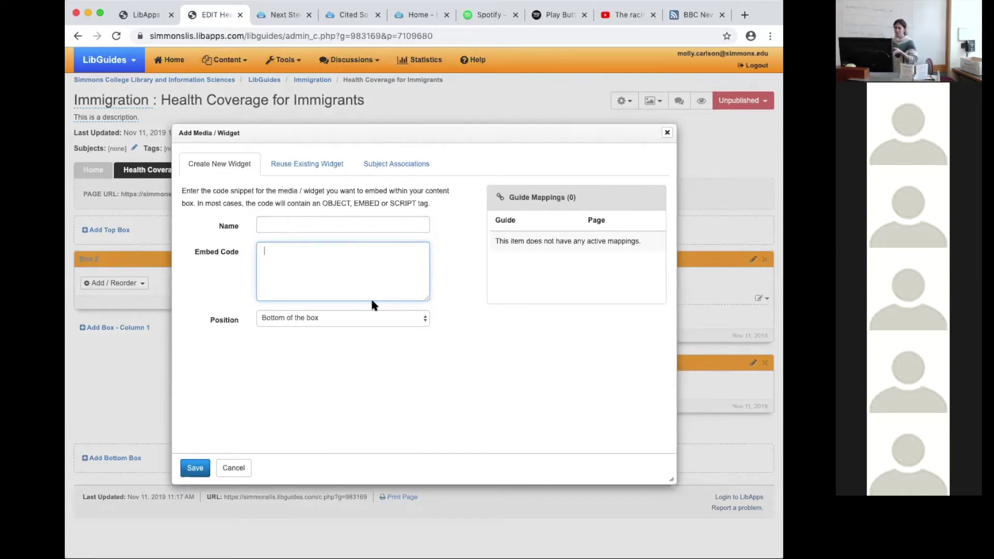
left_click(359, 225)
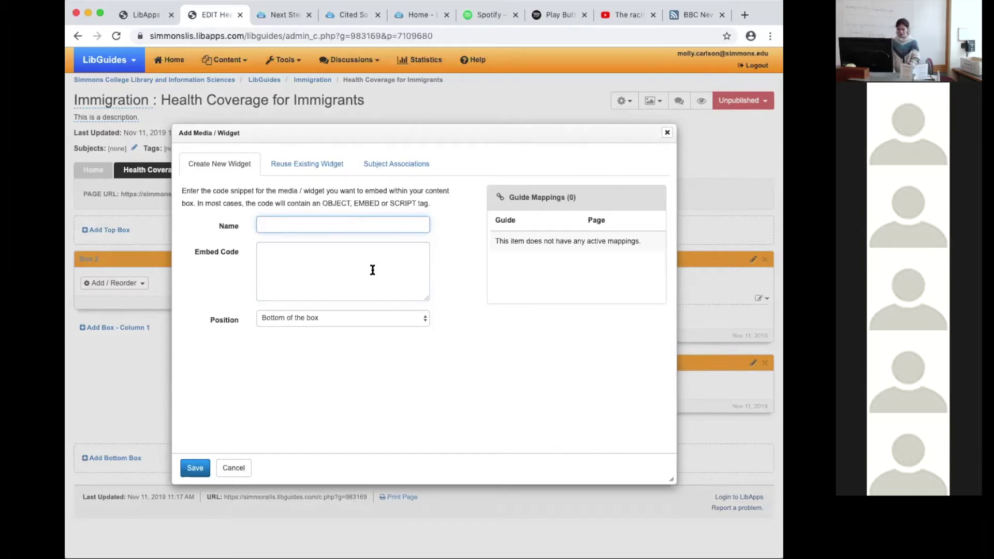
type("Immigration Weekly")
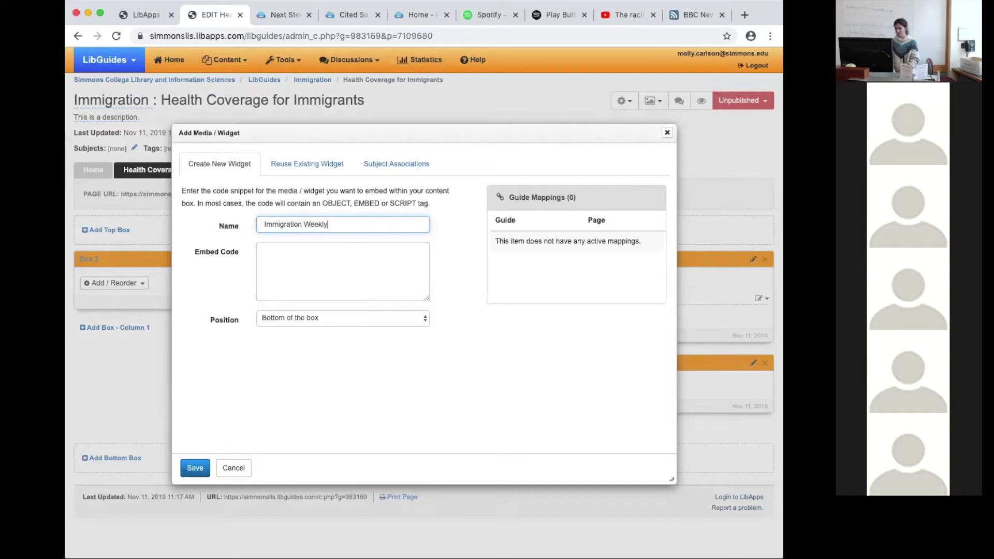
left_click(316, 265)
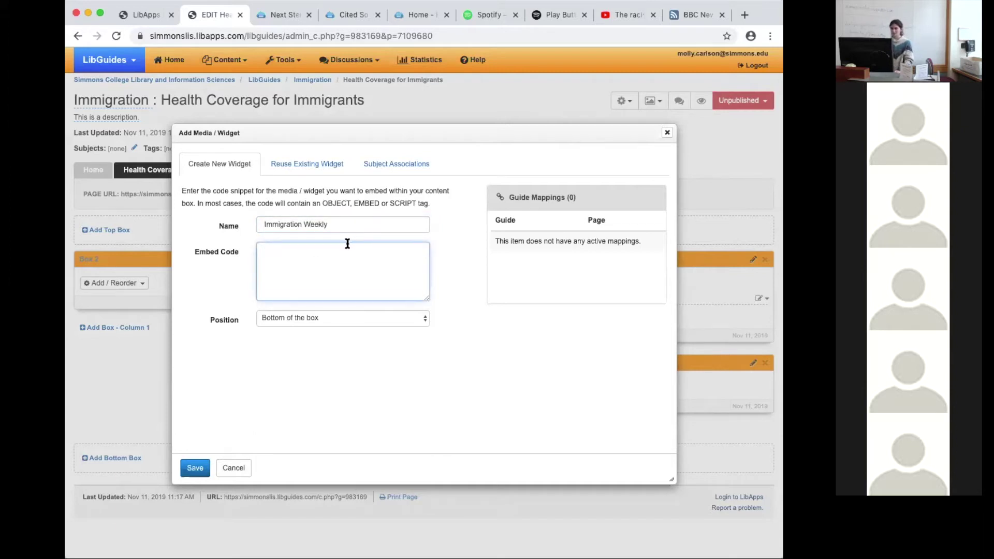
left_click(229, 226)
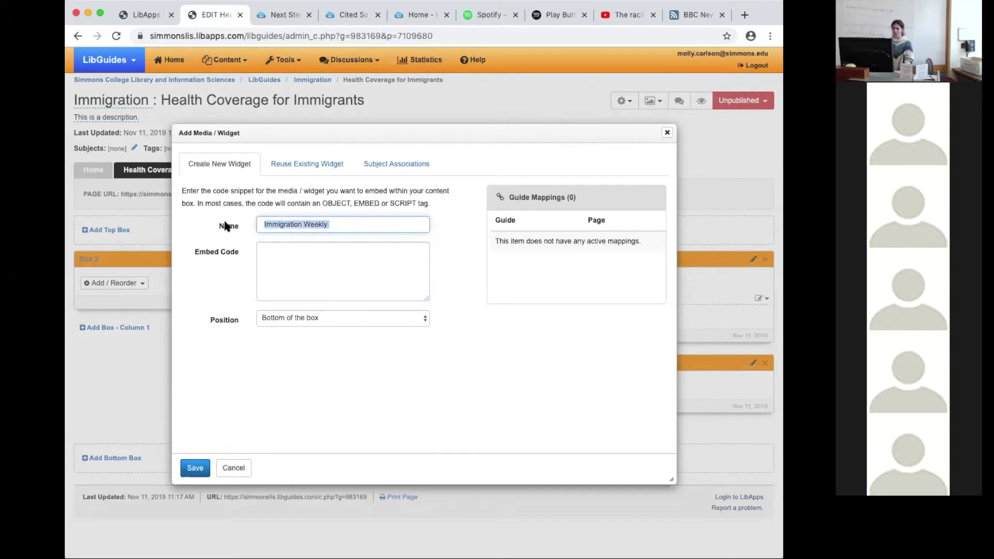
key("BackSpace")
type("Documentary")
left_click(304, 253)
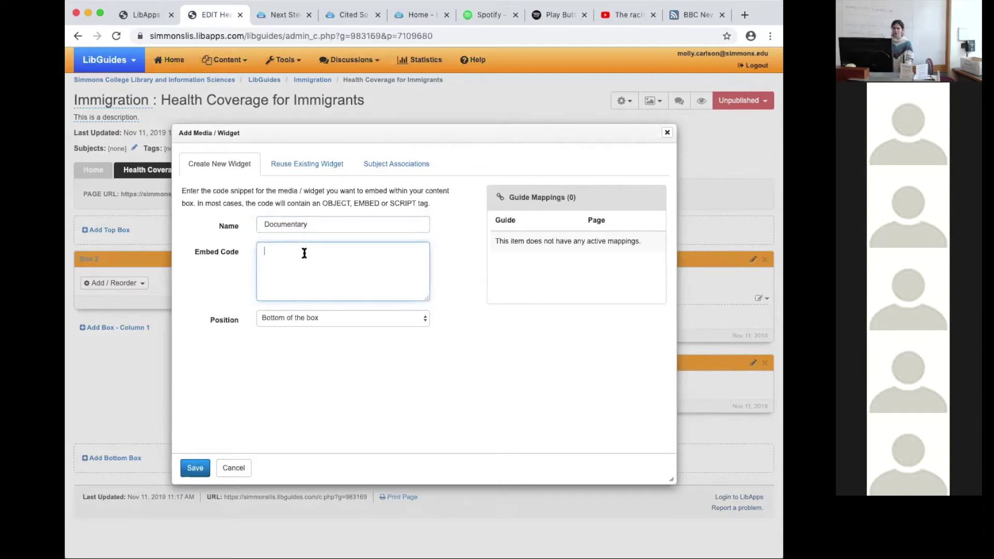
Switch to YouTube and open the embed code of the Vox video "The racist history of US immigration policy"
left_click(605, 17)
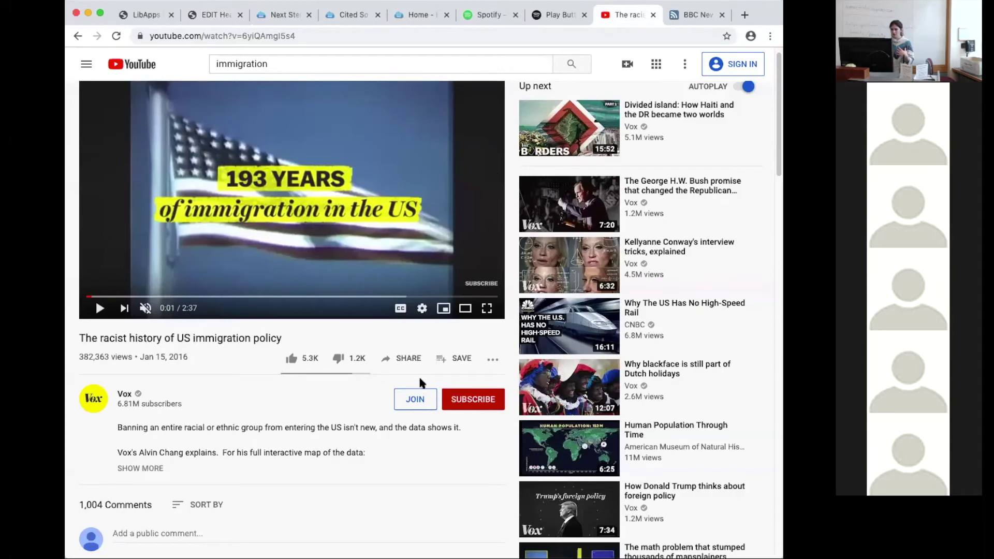
left_click(409, 359)
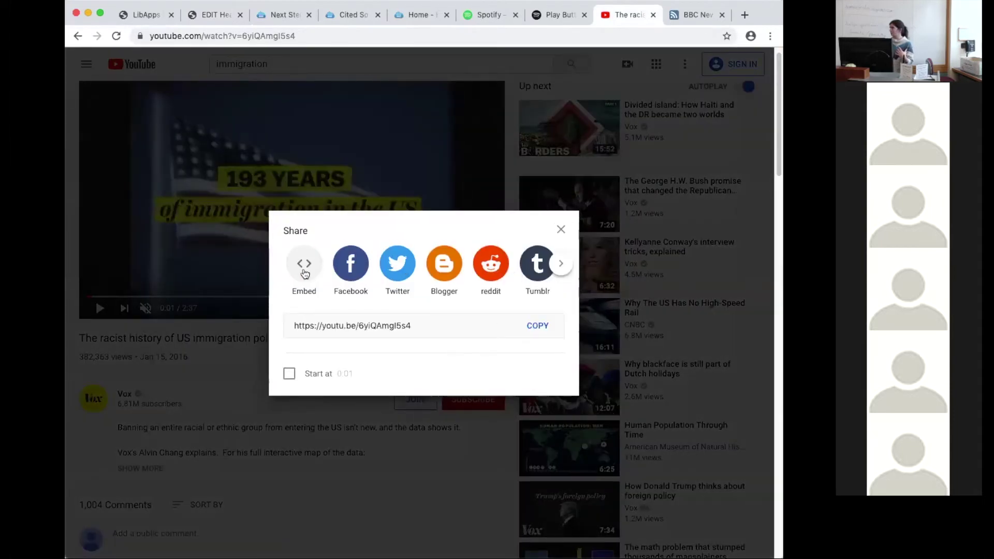
left_click(304, 264)
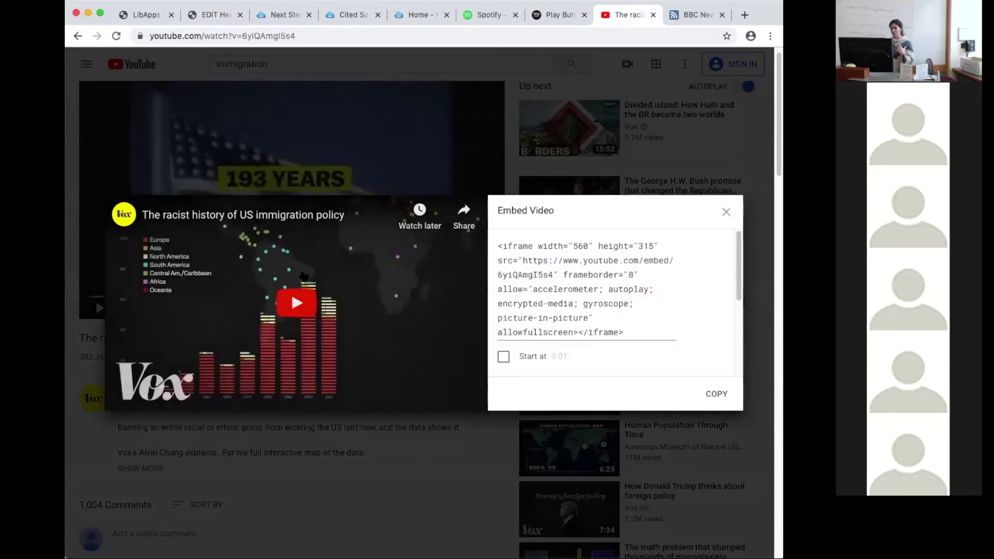
left_click_drag(498, 246, 633, 336)
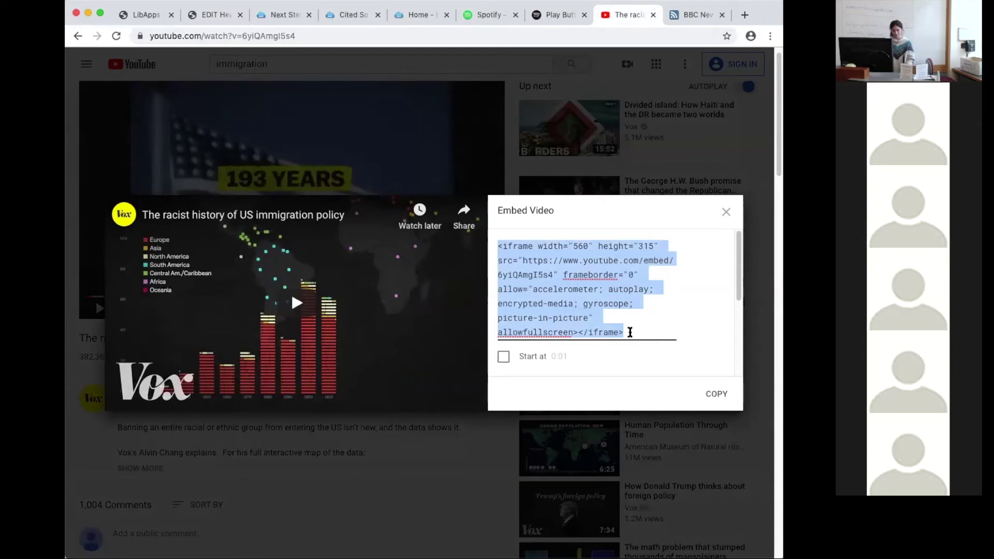
left_click(553, 373)
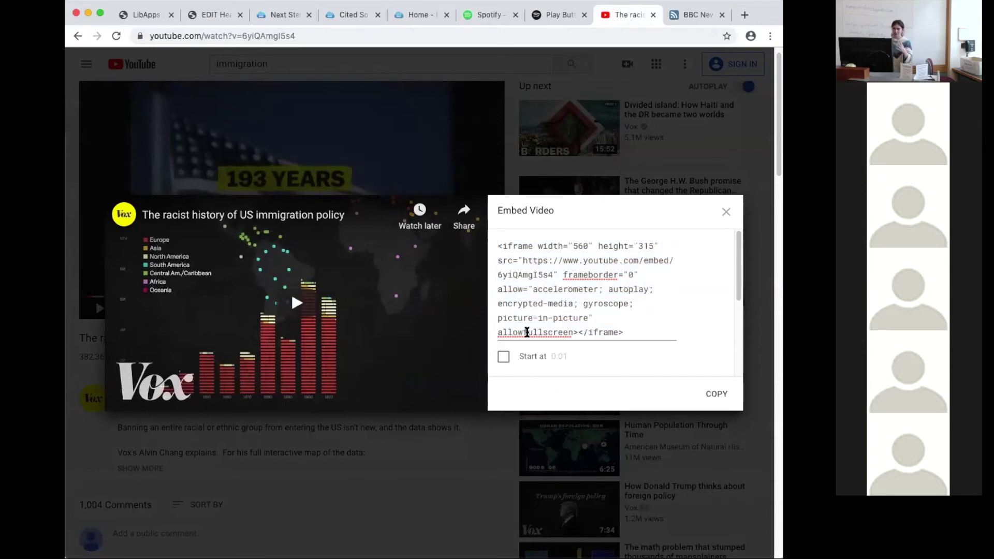
Set the embedded video to start at 0:30 and copy its embed code
left_click(504, 357)
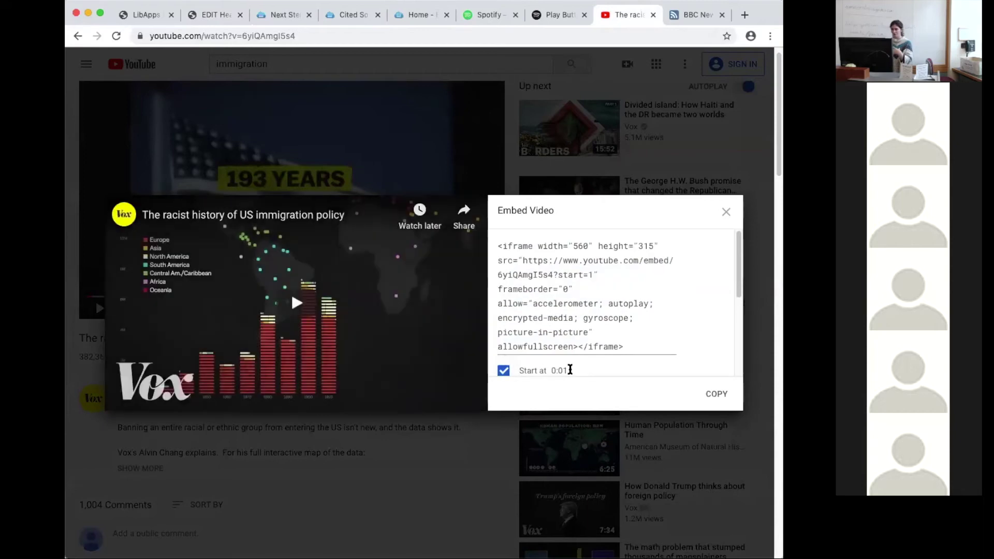
key("BackSpace")
key("BackSpace")
type("30")
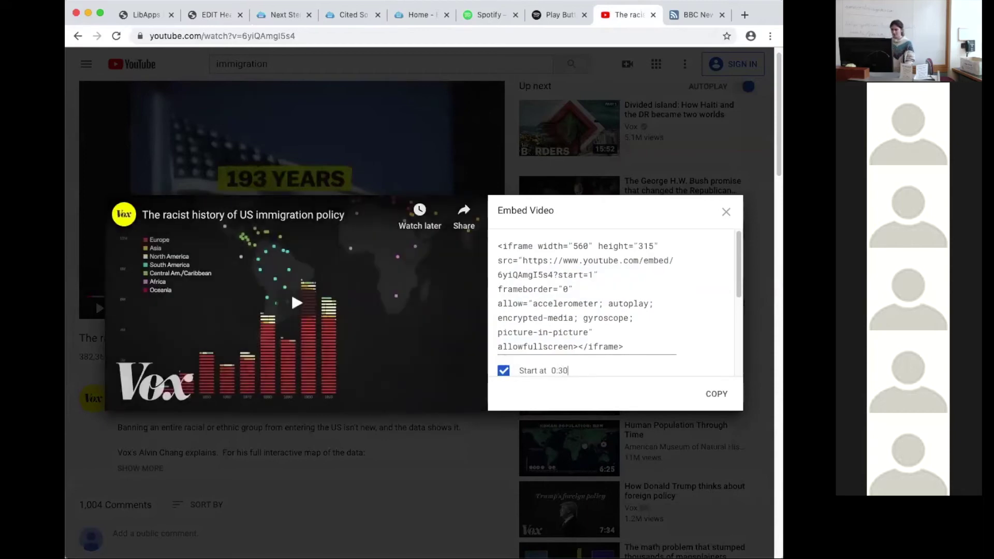
left_click(608, 304)
left_click_drag(577, 277, 602, 286)
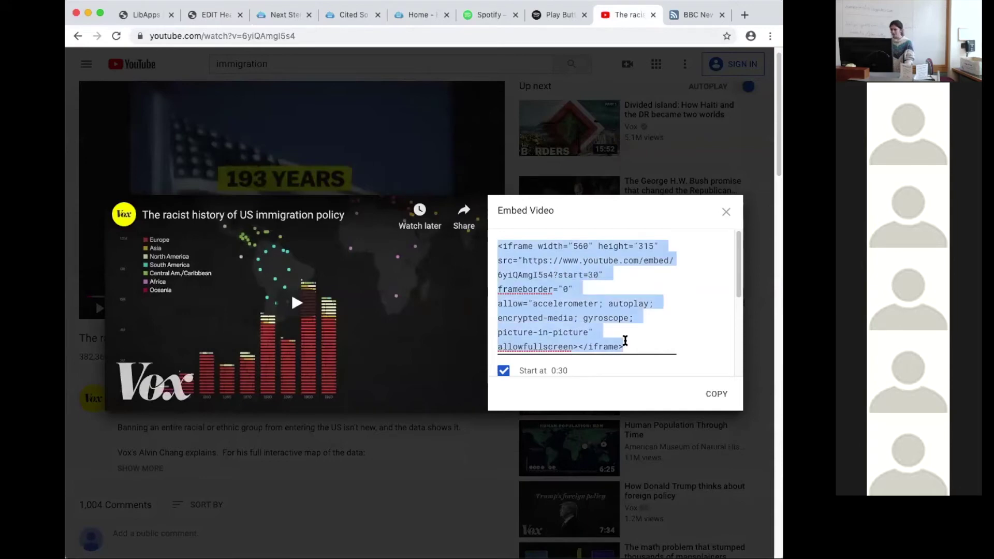
left_click(716, 394)
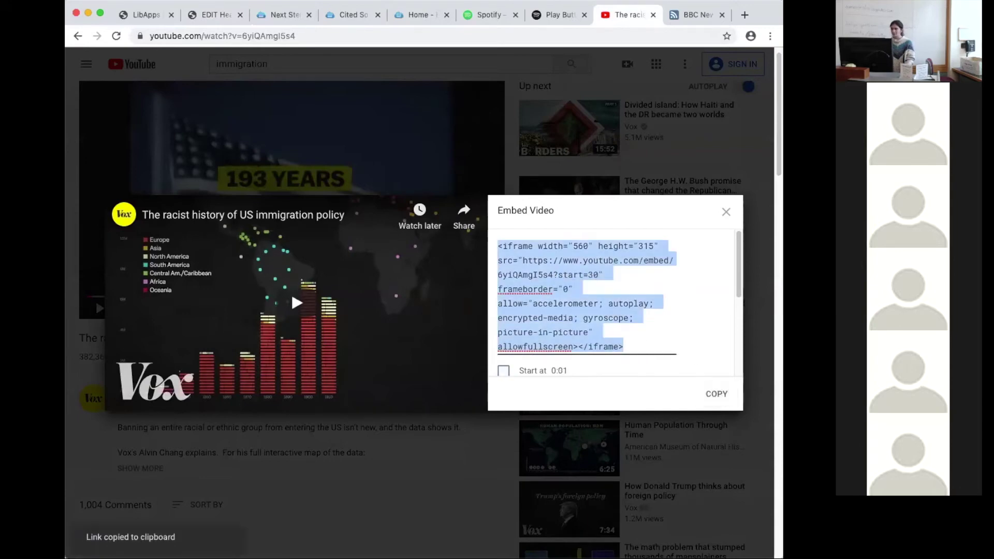
Return to the guide editor in LibGuides, paste the video's embed code into the Documentary widget, and save it
left_click(411, 15)
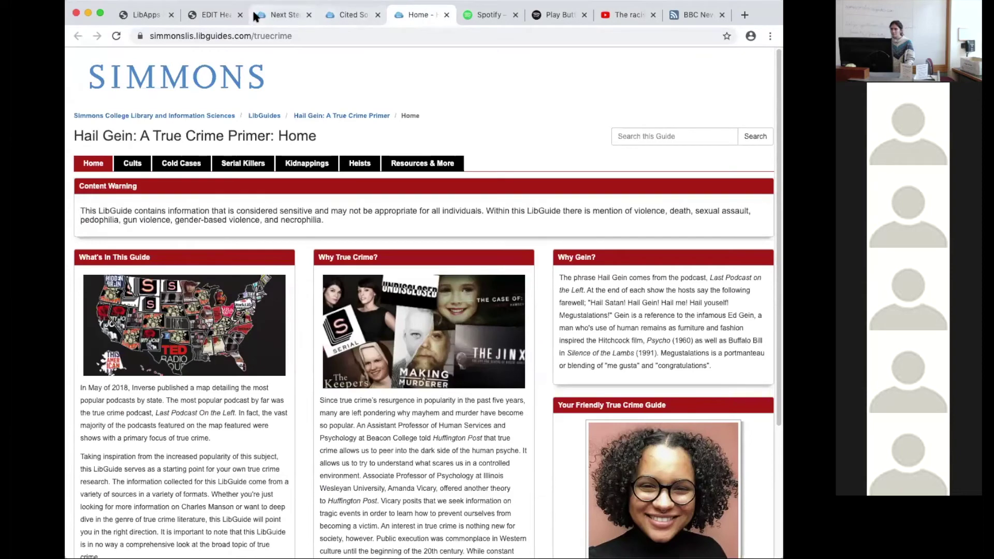
left_click(212, 15)
key("super+v")
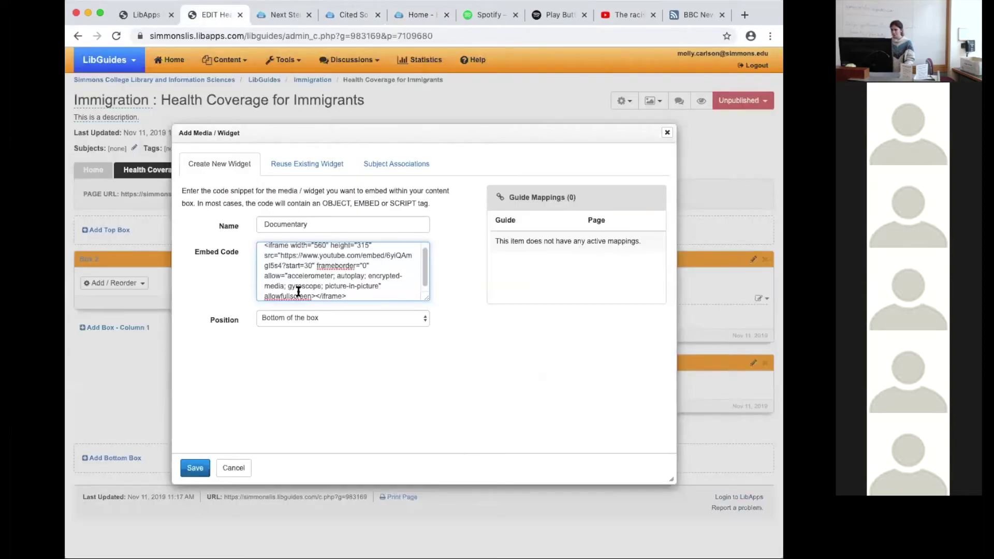
scroll(308, 274, "up", 2)
left_click_drag(264, 251, 351, 290)
left_click(351, 290)
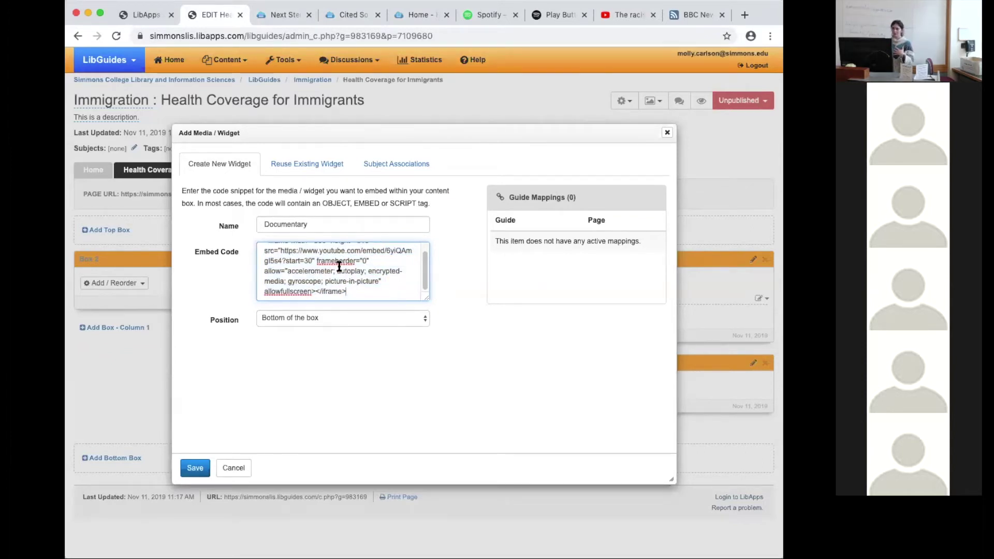
left_click(194, 468)
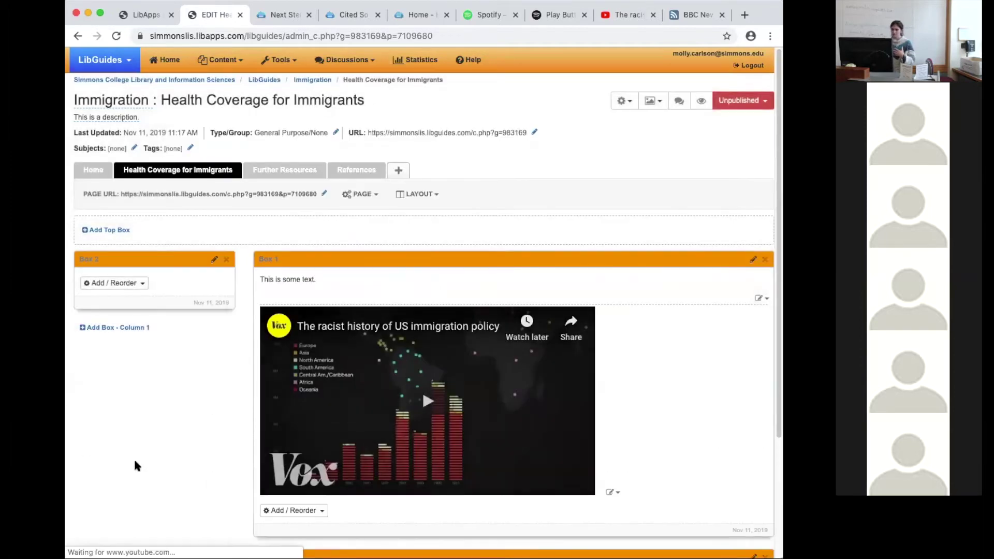
Start another new media widget in Box 1, below the video, and name it "Immigration Weekly"
scroll(235, 386, "down", 3)
scroll(227, 383, "up", 3)
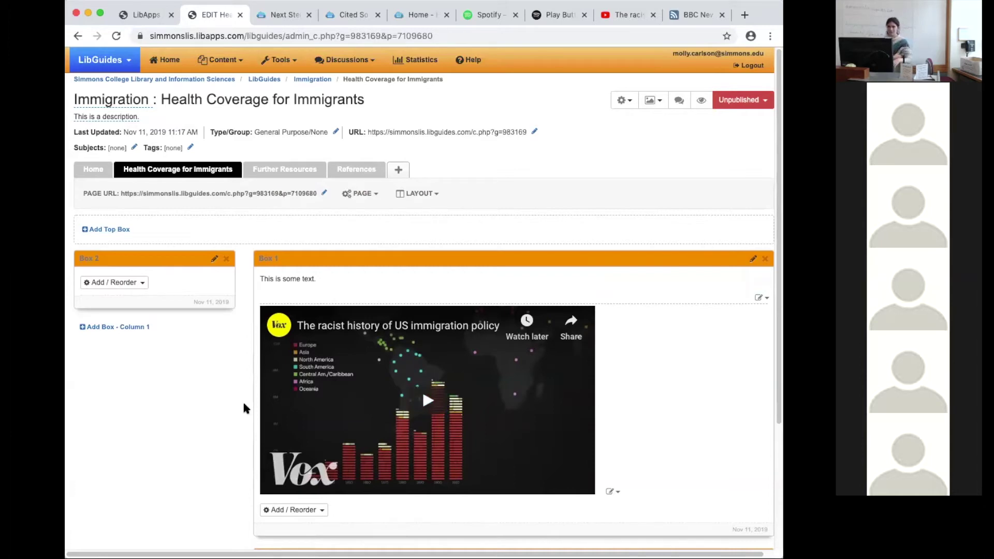
scroll(223, 410, "down", 3)
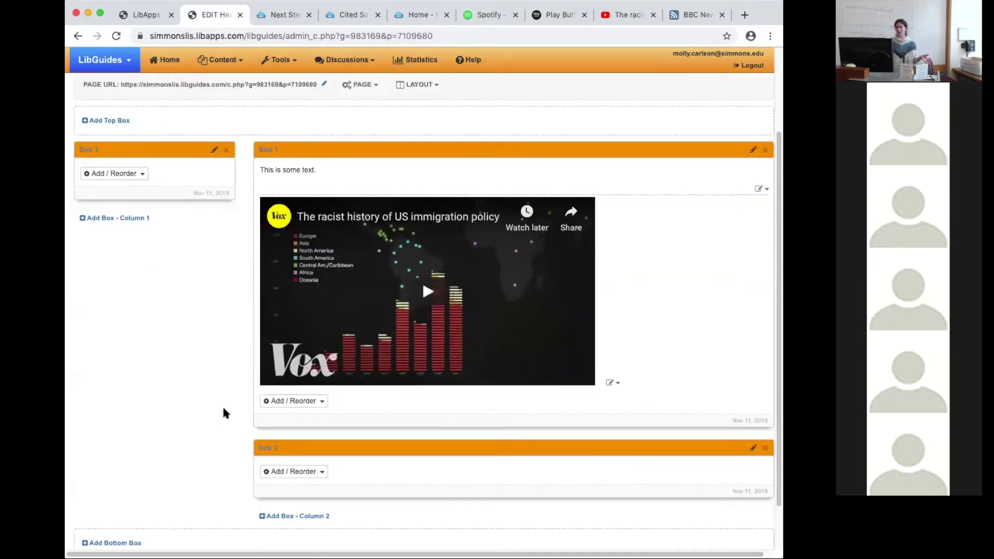
left_click(284, 403)
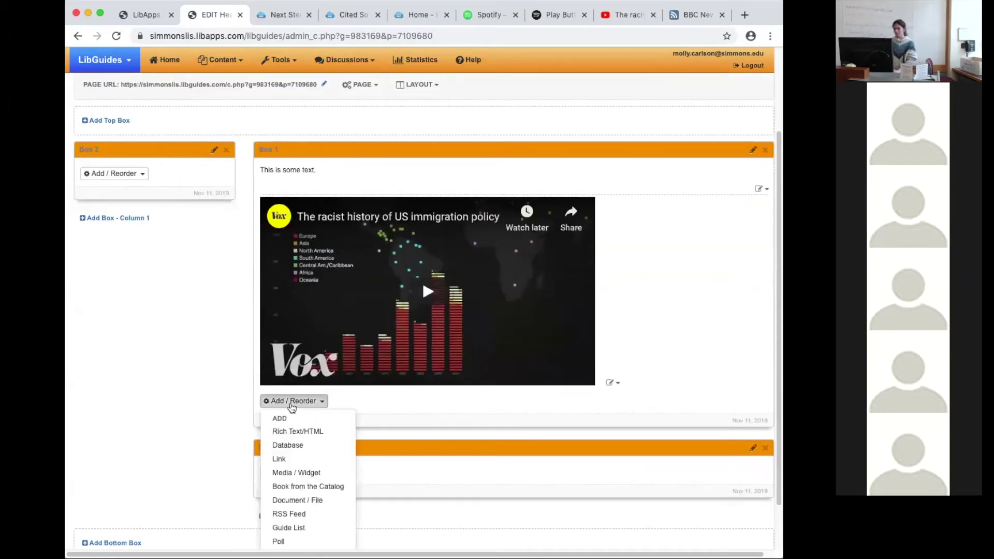
left_click(291, 472)
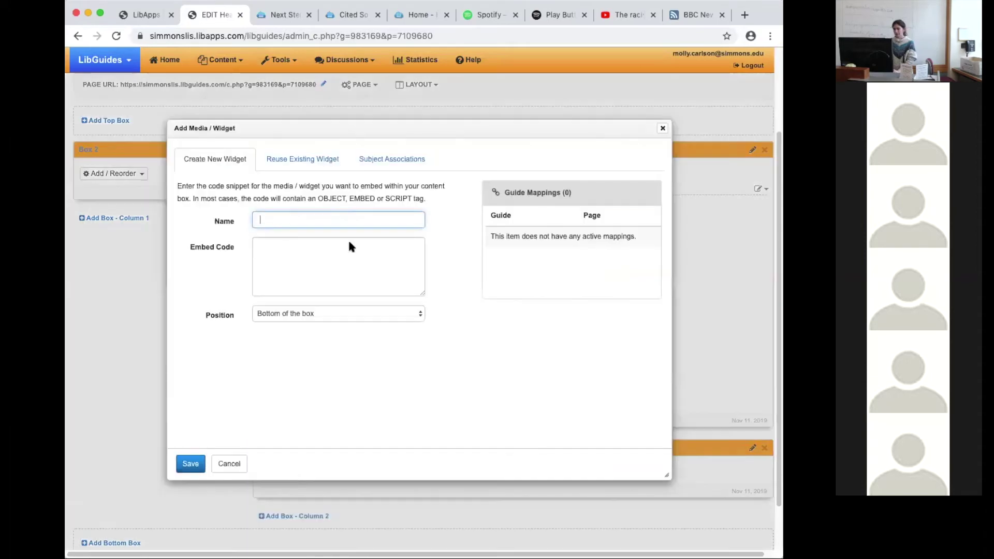
type("Immitgration Weeekl")
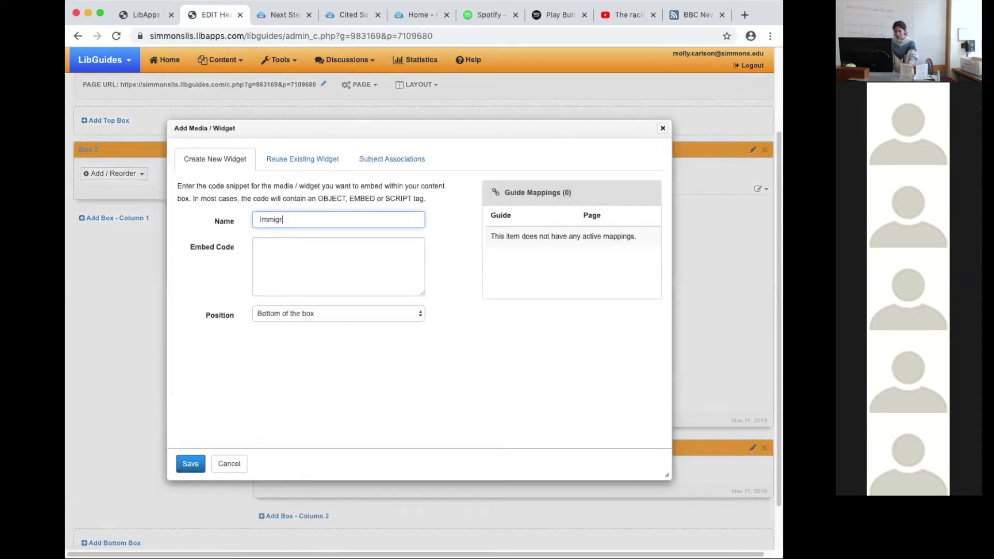
key("BackSpace")
key("BackSpace")
type("kly")
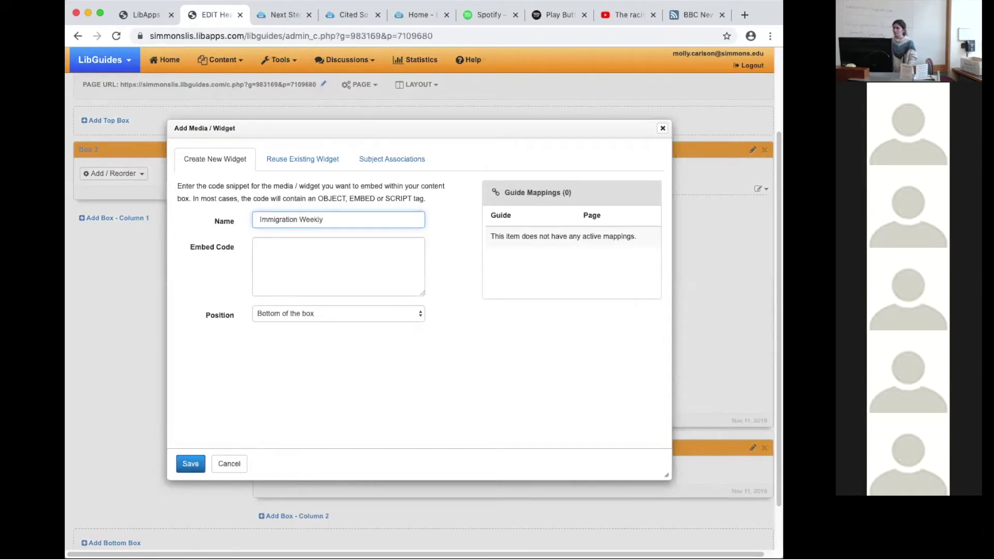
Switch to Spotify, copy the link of the "This Week in Immigration" podcast, and open Spotify's Play Button generator page
left_click(489, 15)
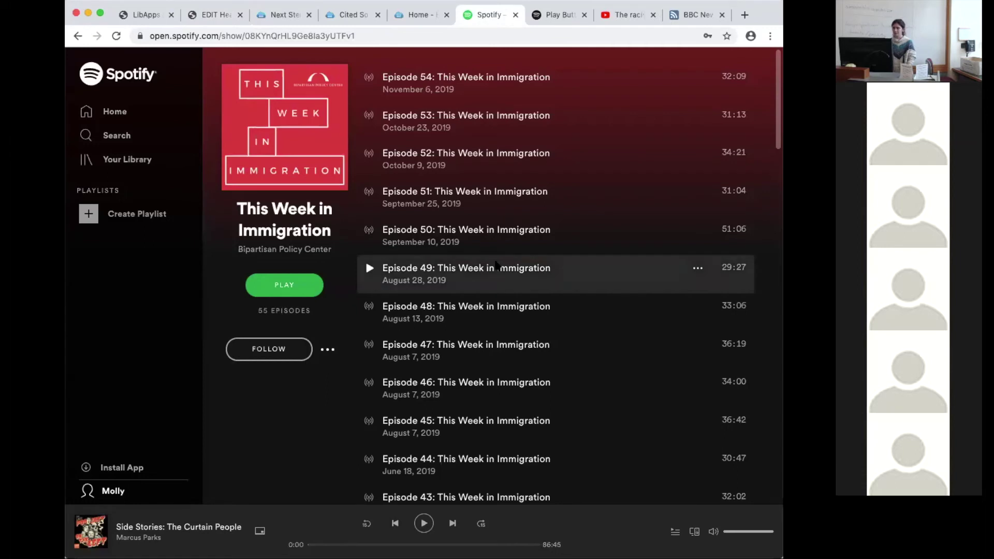
left_click(412, 36)
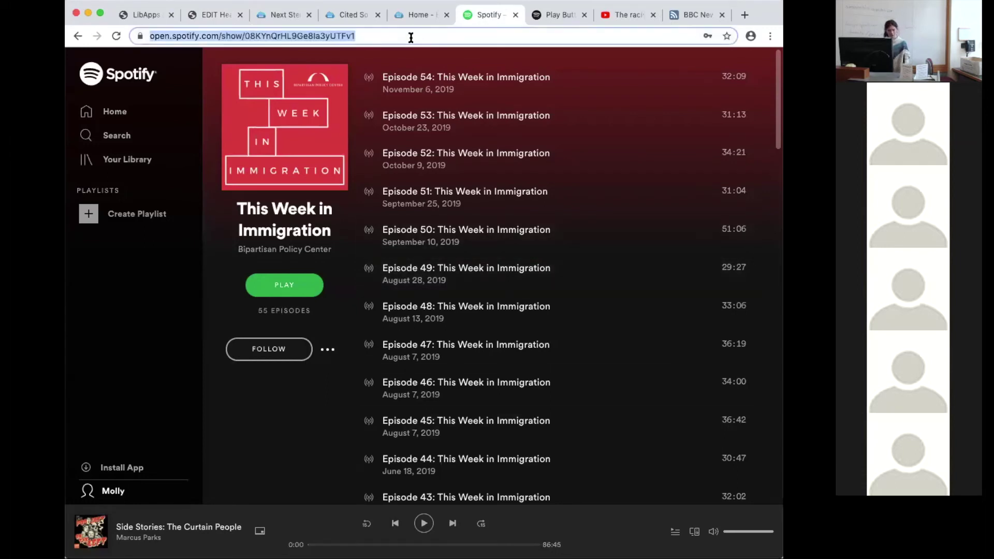
left_click(547, 19)
left_click(689, 16)
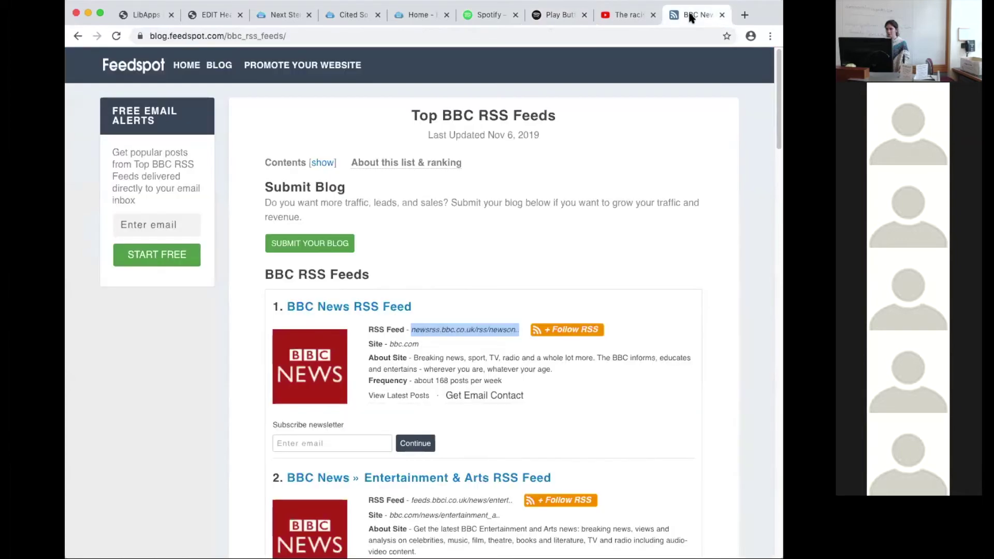
left_click(557, 15)
scroll(512, 156, "down", 3)
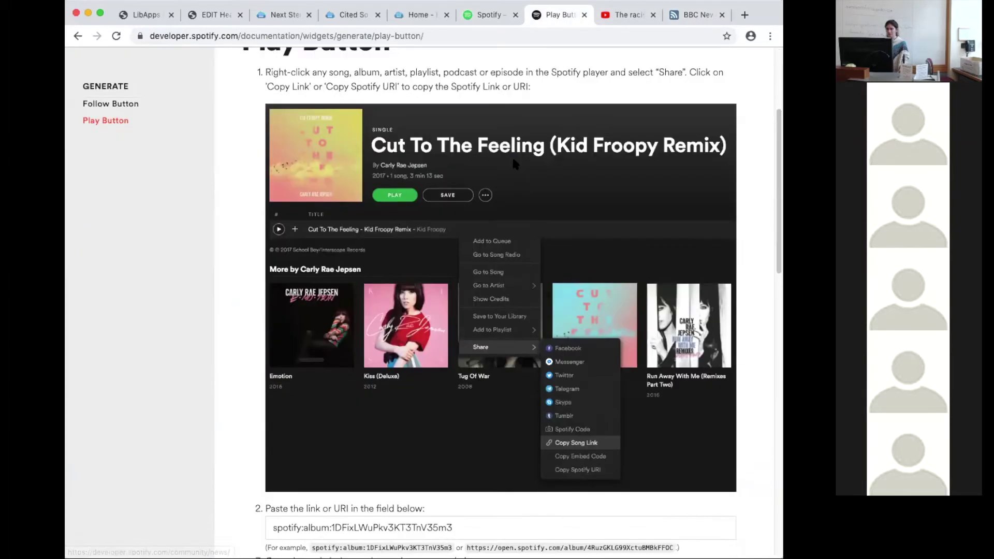
scroll(225, 441, "down", 1)
scroll(223, 441, "down", 2)
left_click(456, 37)
left_click(458, 38)
left_click(293, 369)
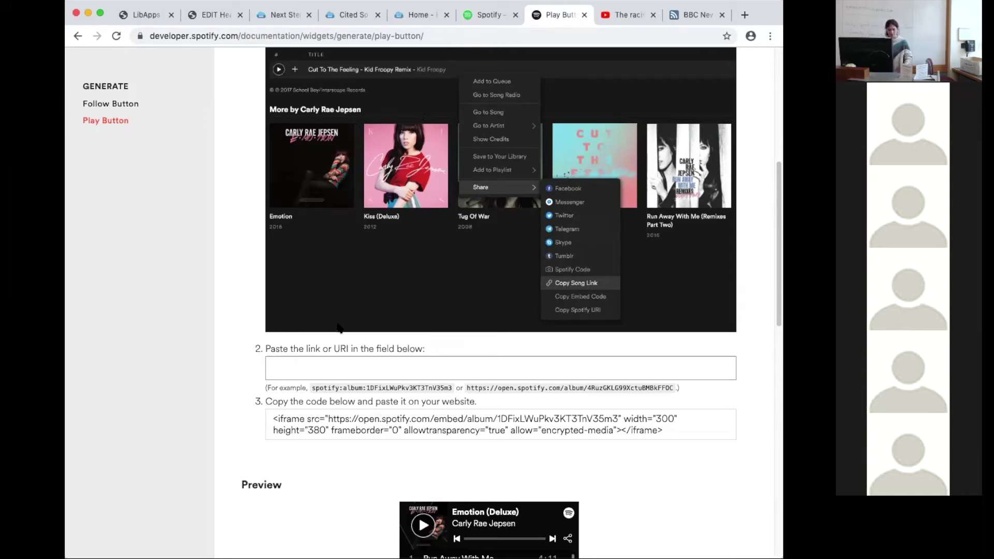
key("super+v")
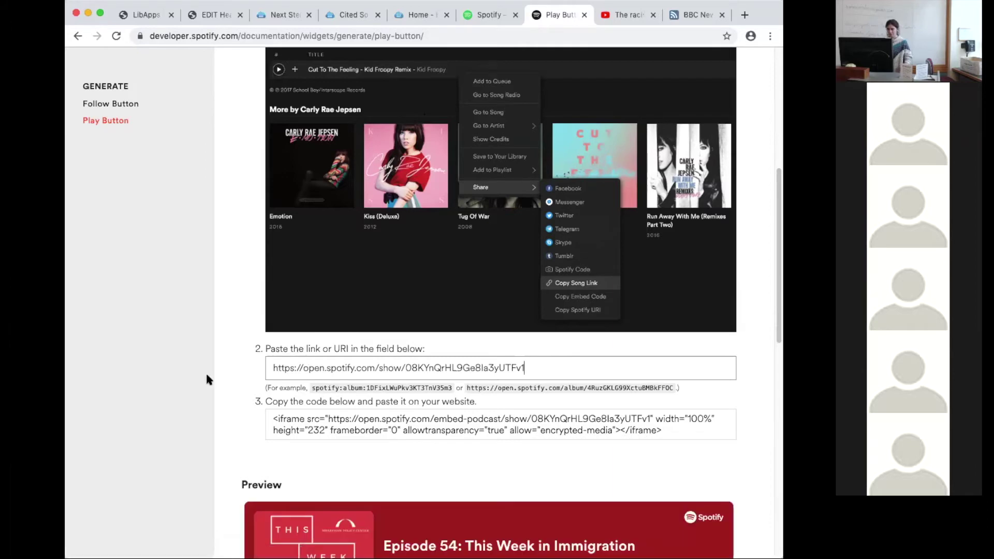
Select and copy the entire generated iframe code for the podcast player
scroll(209, 371, "down", 2)
left_click_drag(274, 357, 647, 378)
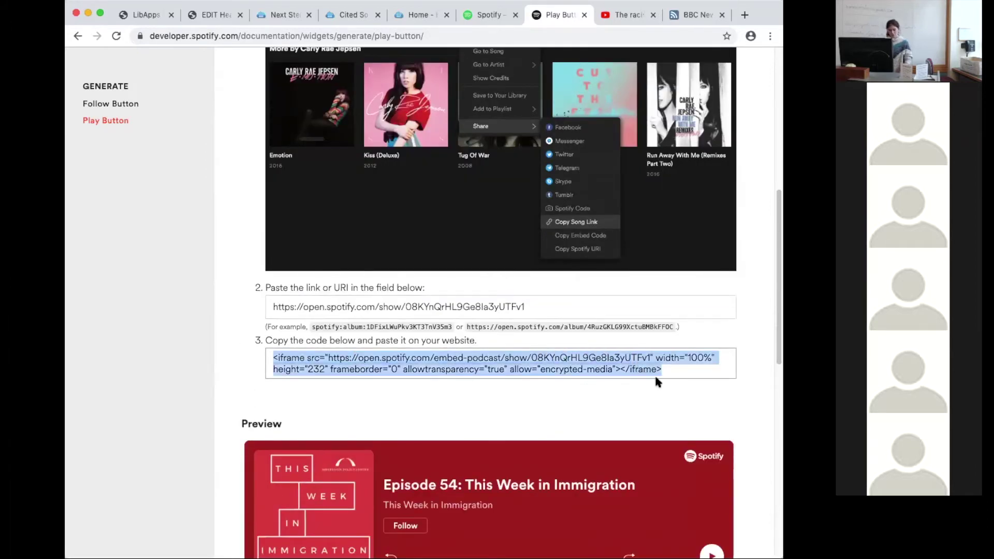
triple_click(668, 368)
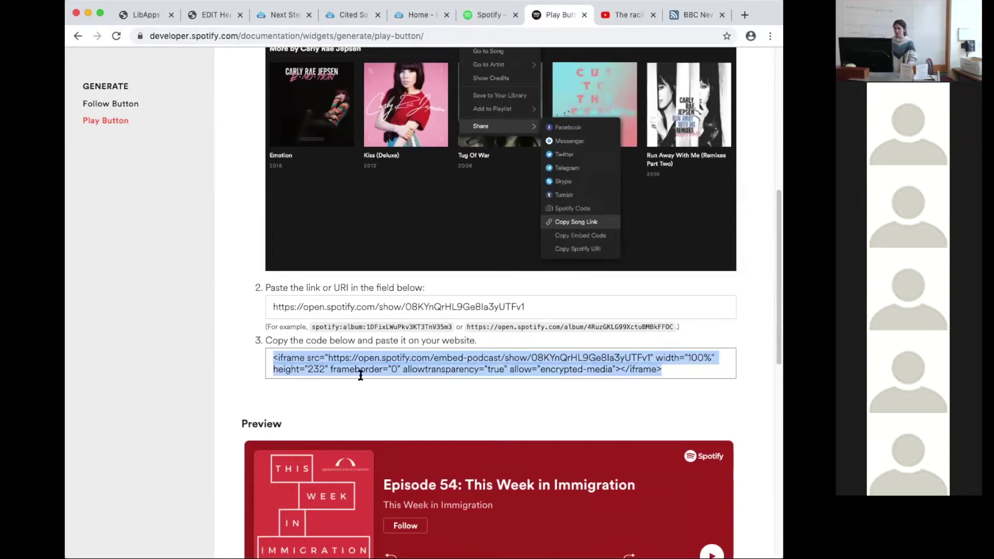
Copy the full iframe code again, paste it as the embed code of the "Immigration Weekly" widget in LibGuides, and save the widget
left_click(321, 366)
triple_click(322, 367)
left_click(286, 366)
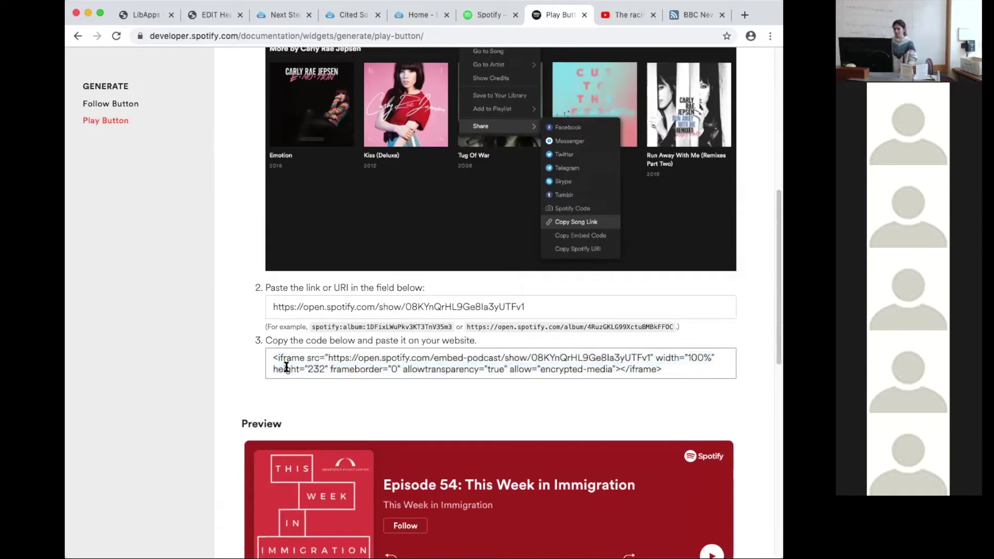
triple_click(314, 369)
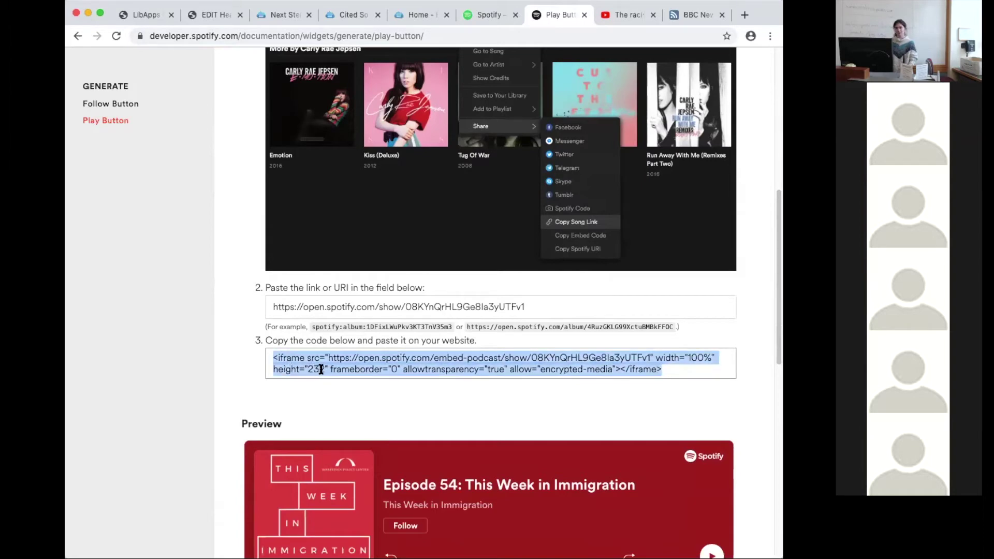
left_click(212, 15)
left_click(275, 245)
key("super+v")
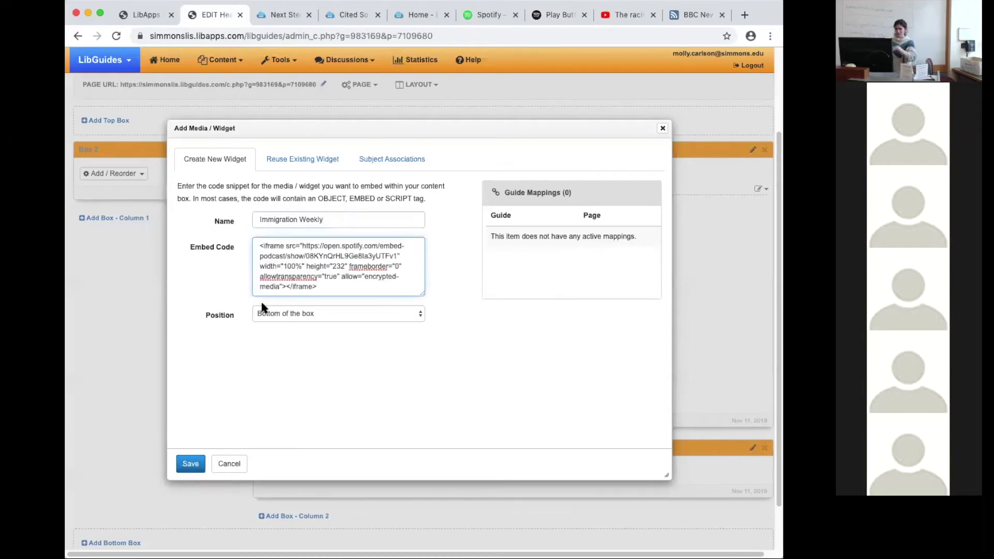
left_click(199, 462)
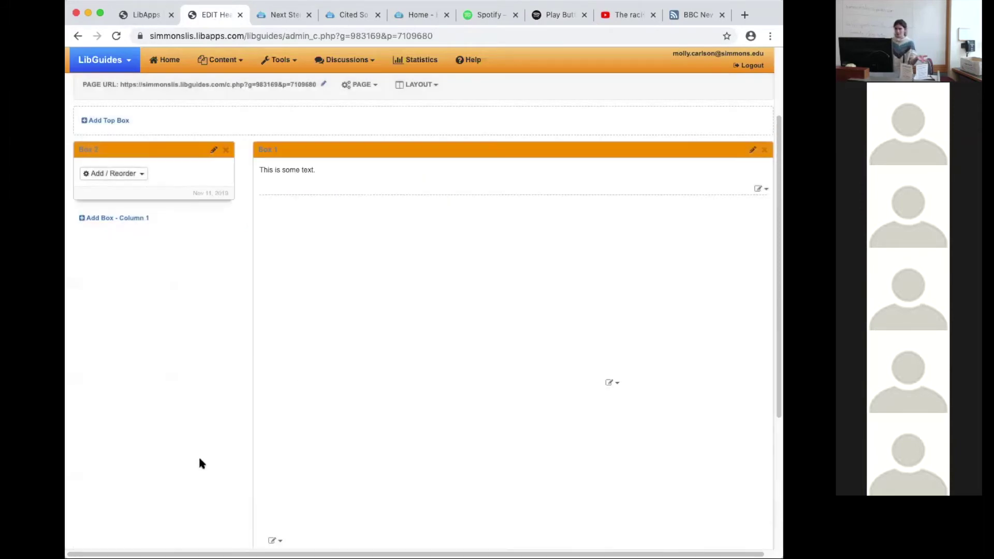
Edit the embedded podcast widget in Box 1, set the height in its embed code to 280, and save it
scroll(322, 391, "down", 3)
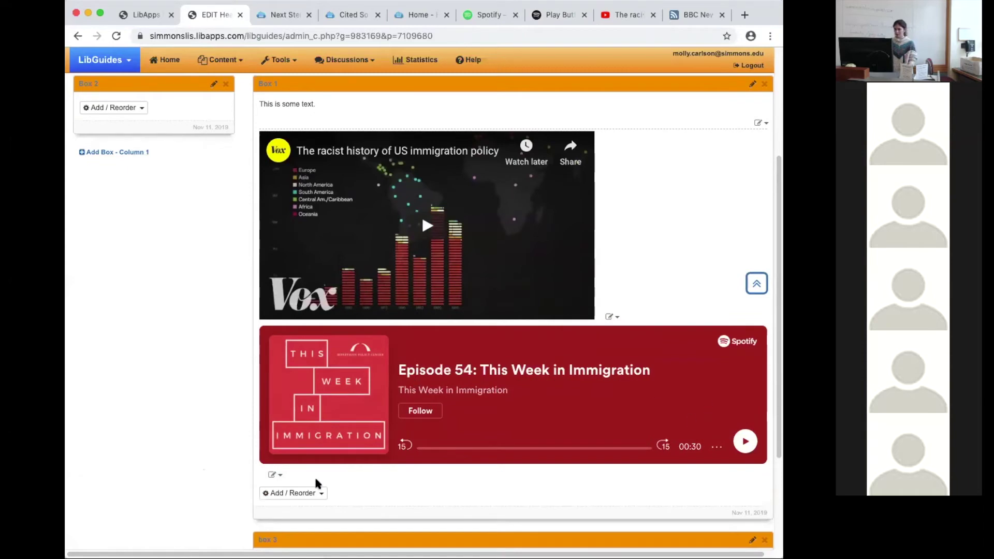
left_click(278, 476)
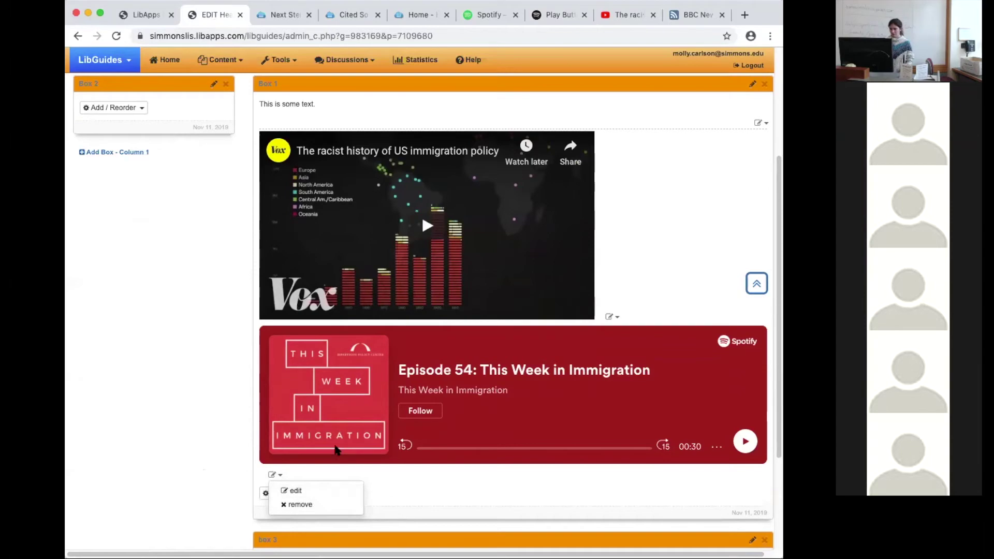
left_click(294, 490)
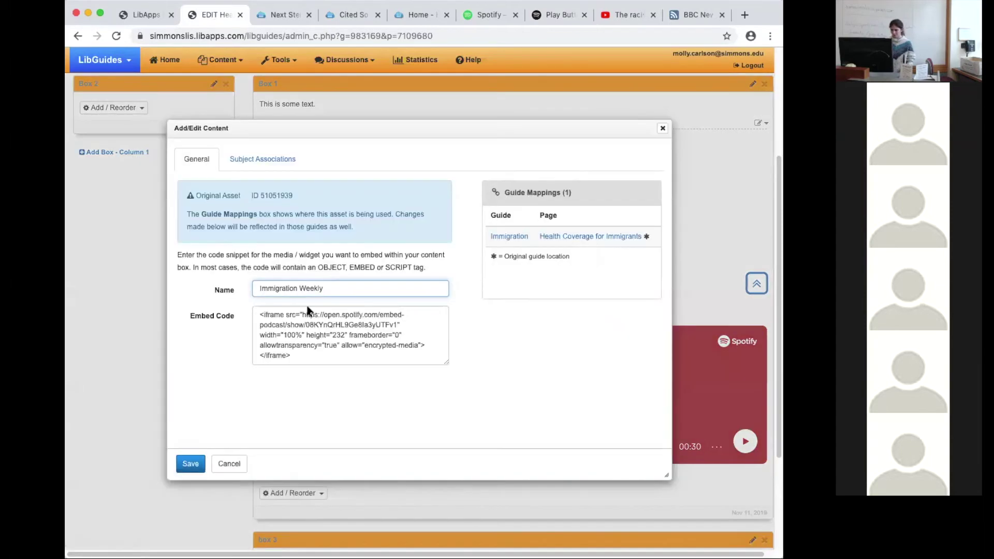
left_click(346, 331)
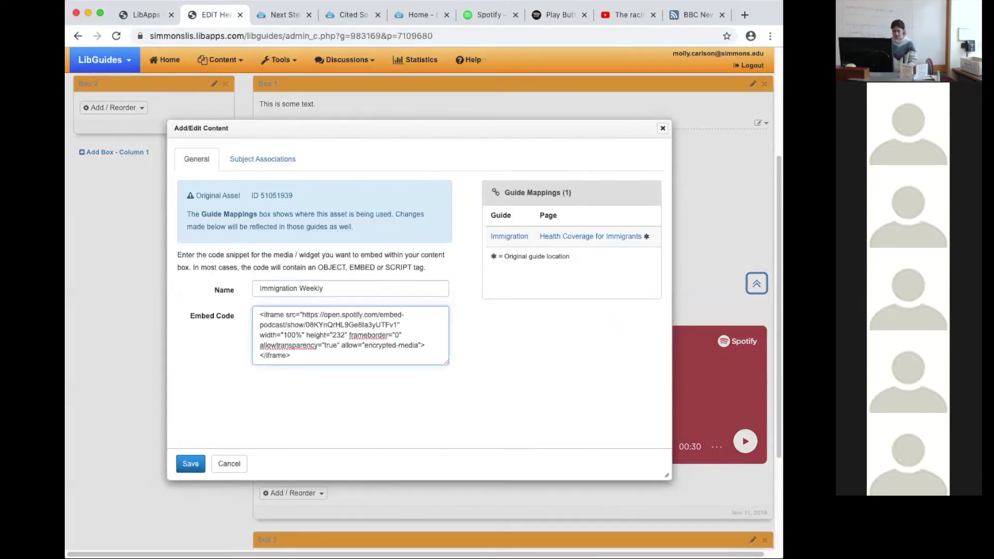
key("BackSpace")
key("BackSpace")
type("80")
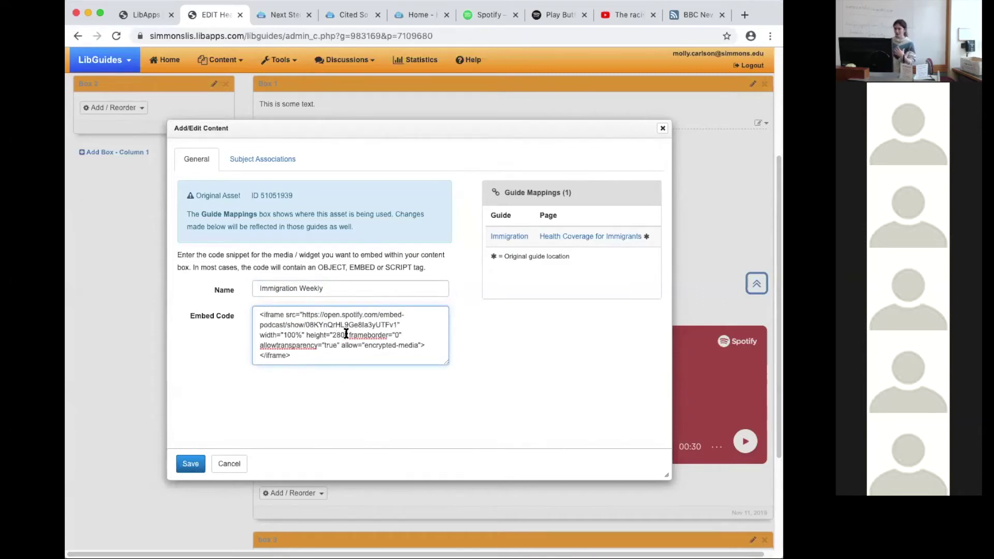
left_click(193, 465)
Restore the height in the podcast widget's embed code to 232 and save it
scroll(215, 431, "down", 3)
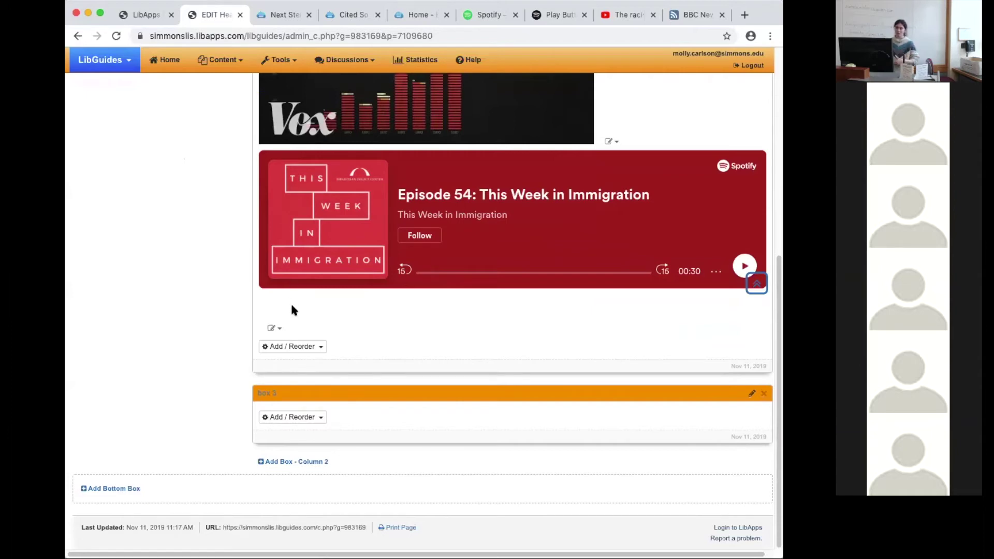
left_click(277, 328)
left_click(289, 343)
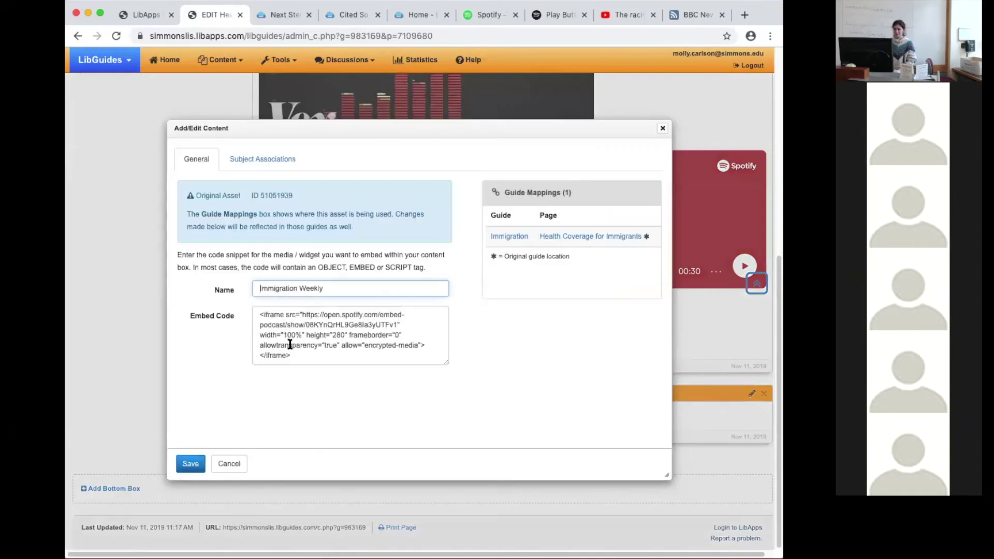
left_click(340, 331)
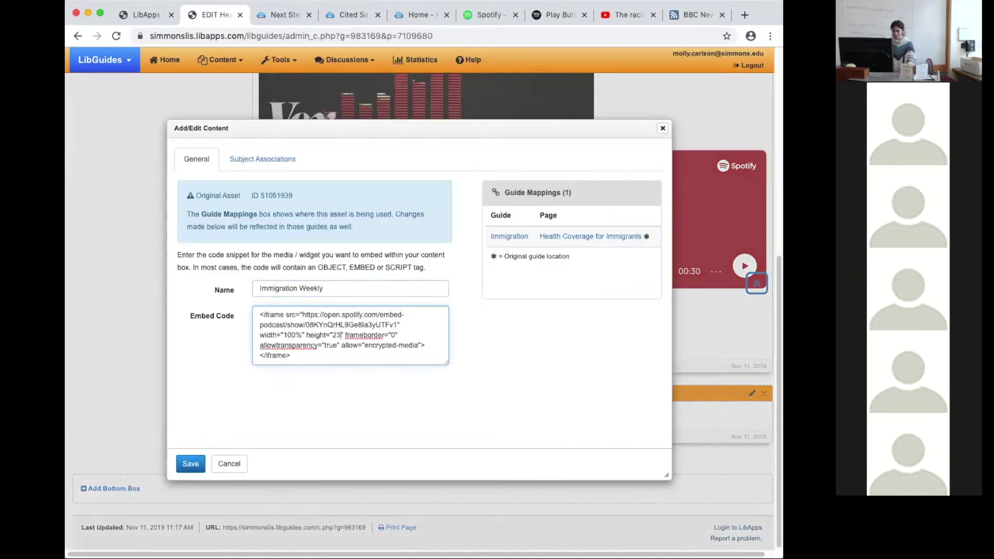
left_click(191, 463)
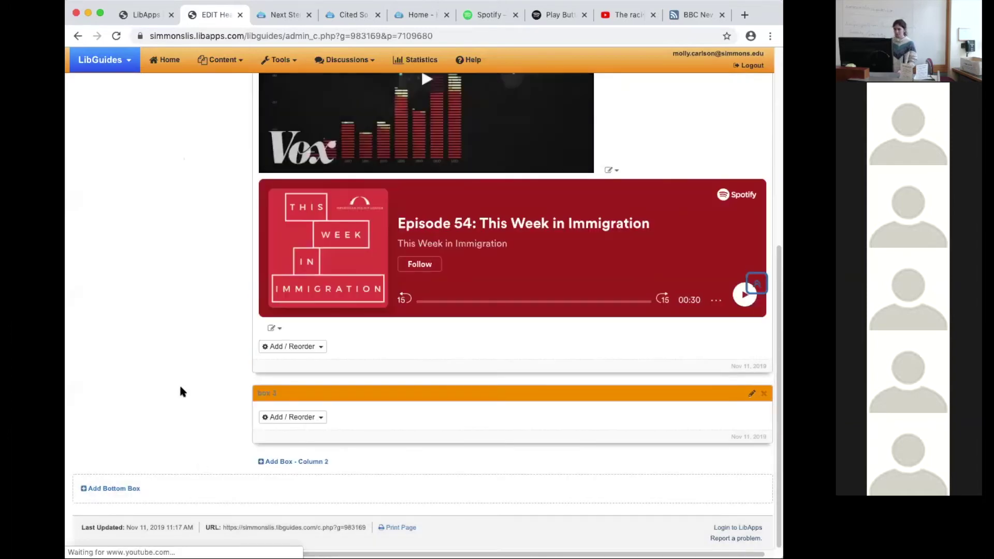
Start adding a book from the catalog to Box 2
scroll(219, 315, "up", 10)
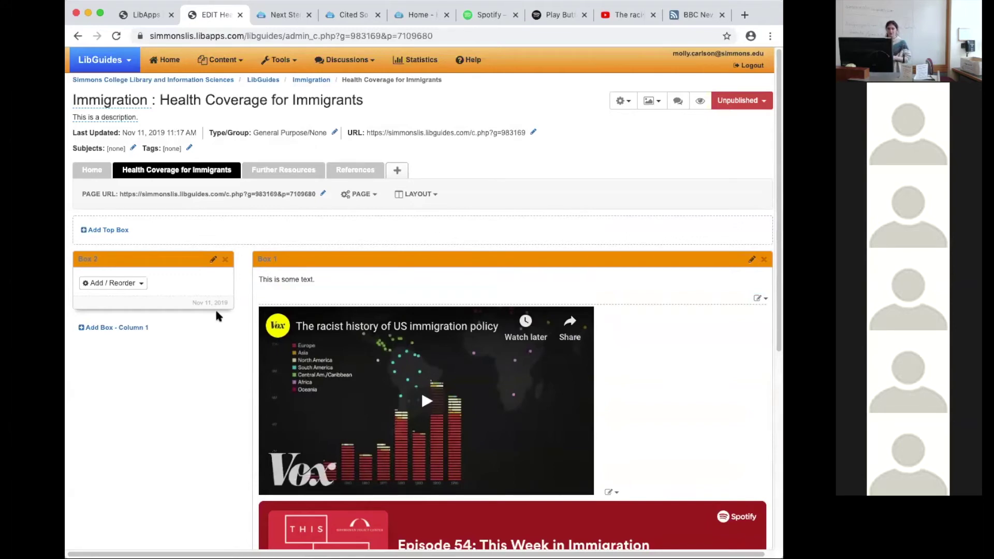
left_click(143, 284)
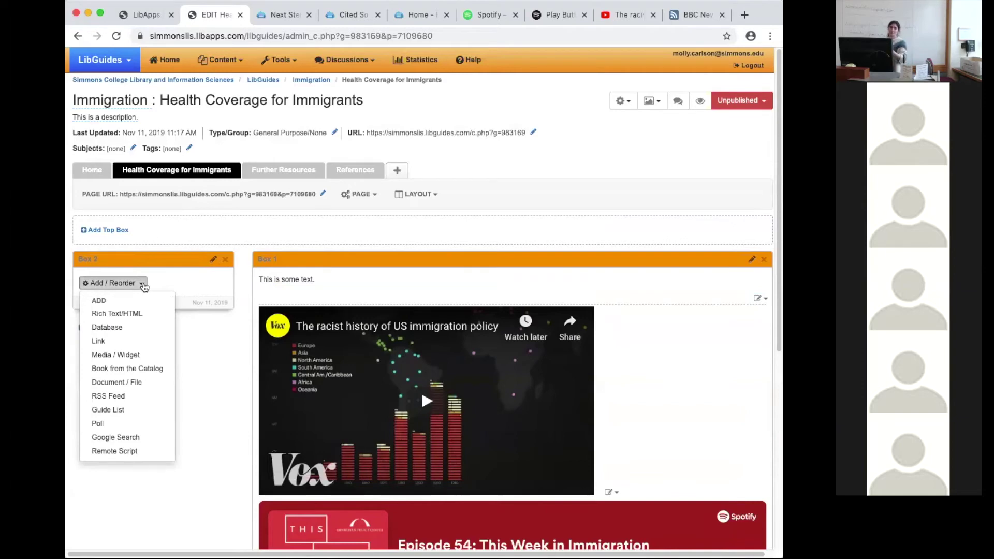
left_click(121, 368)
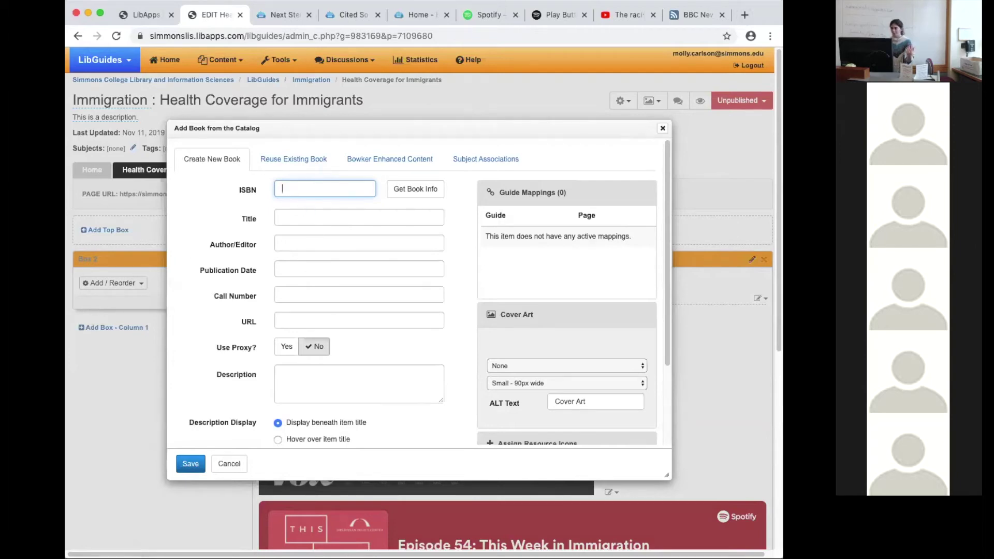
Find Amazon through a web search in a new browser tab and open its home page
left_click(744, 15)
type("ama")
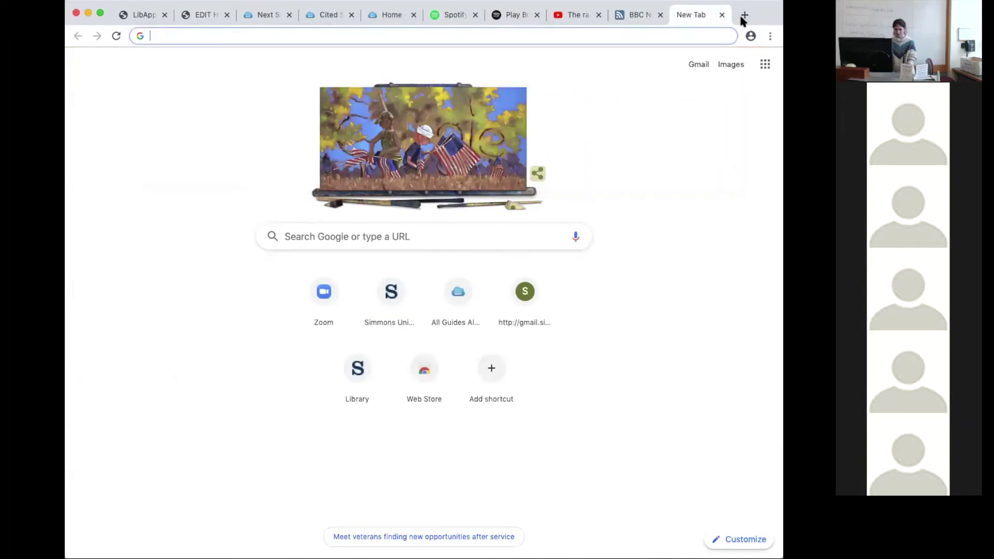
type("zon")
key("Return")
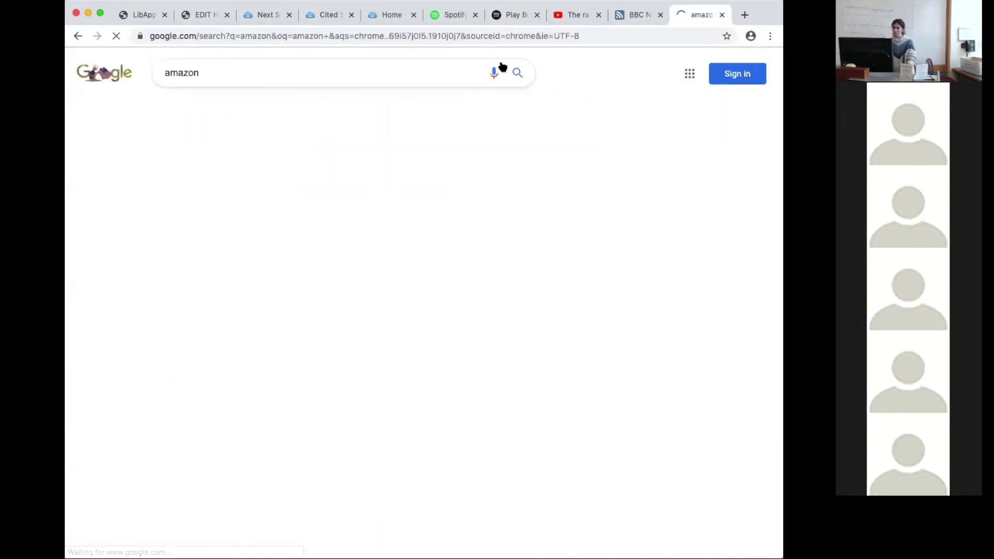
left_click(204, 158)
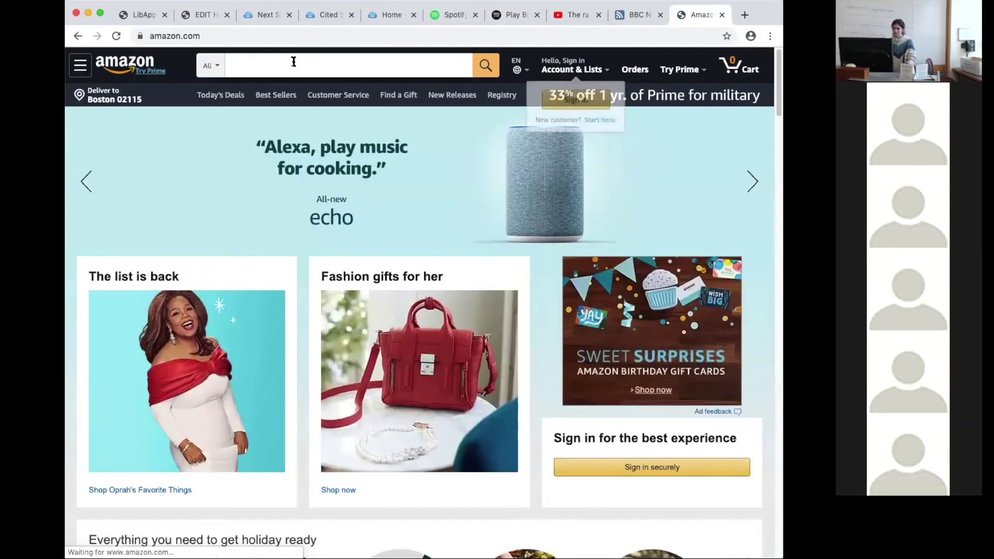
Search Amazon for "the oxford handbook for migration" and open The Oxford Handbook of Refugee and Forced Migration Studies
type("the oxf")
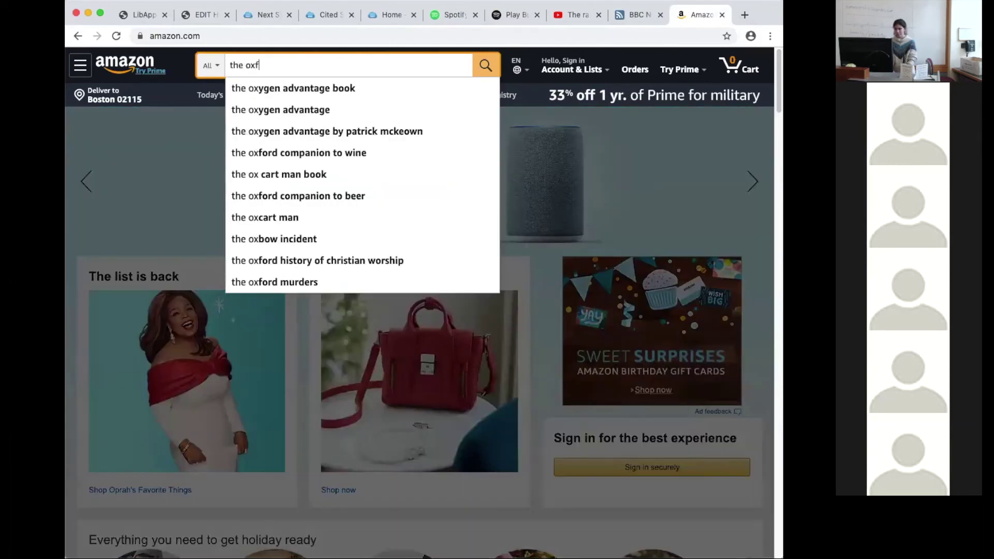
type("ord handbook for migraiton")
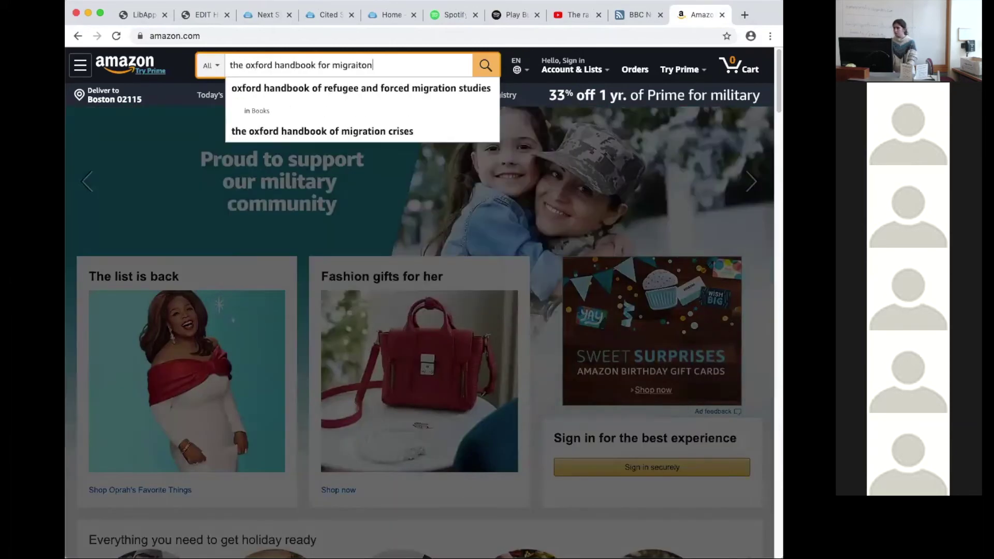
key("Return")
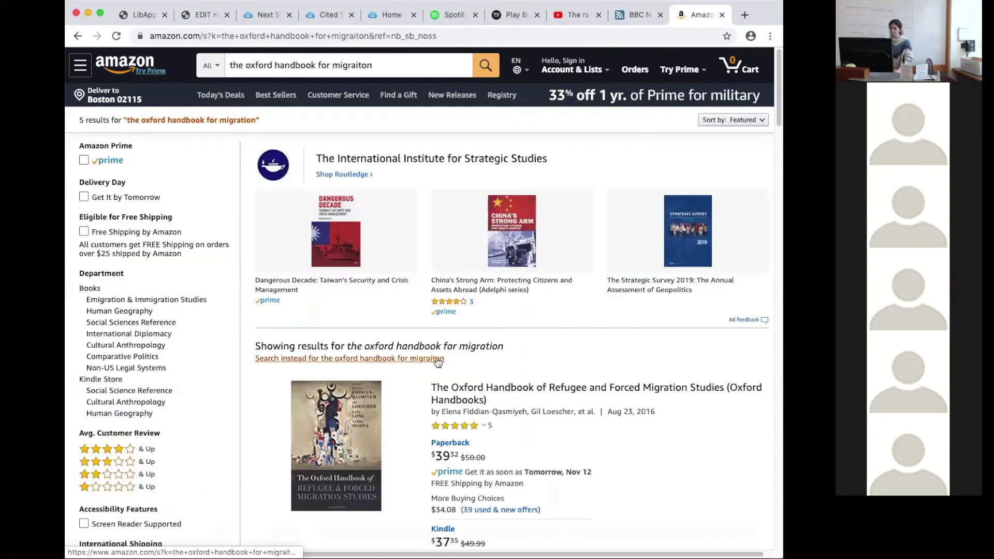
left_click(436, 389)
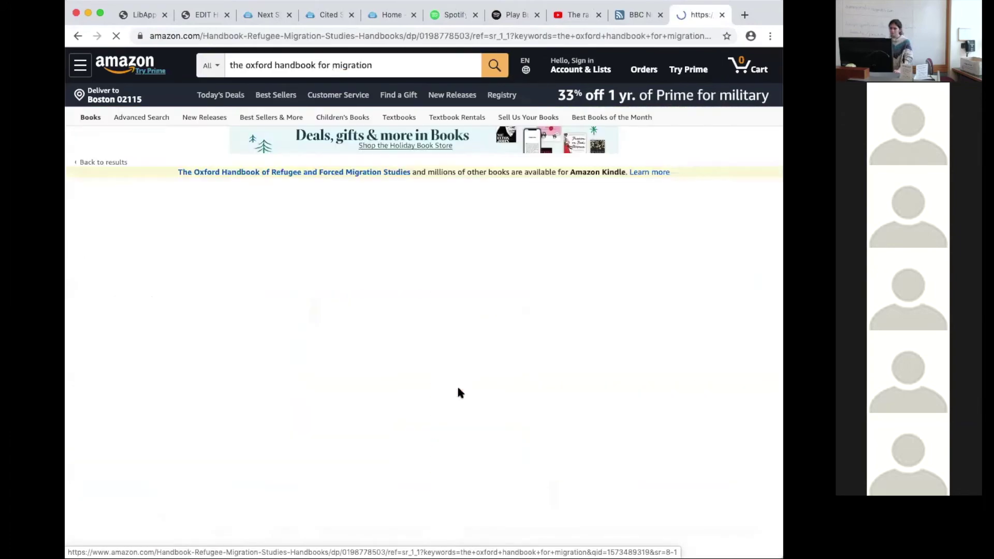
scroll(245, 362, "down", 1)
scroll(243, 357, "down", 3)
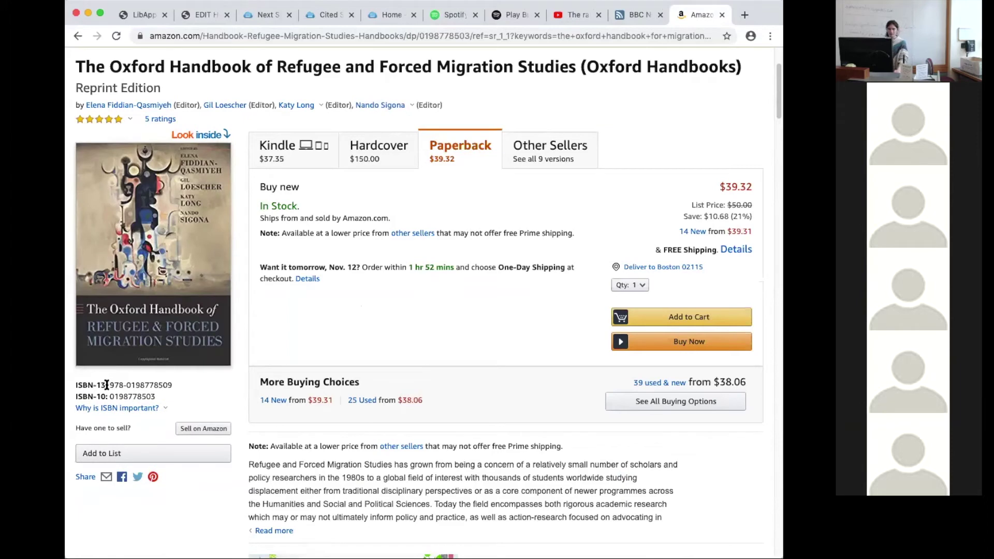
left_click_drag(109, 385, 177, 387)
left_click(207, 14)
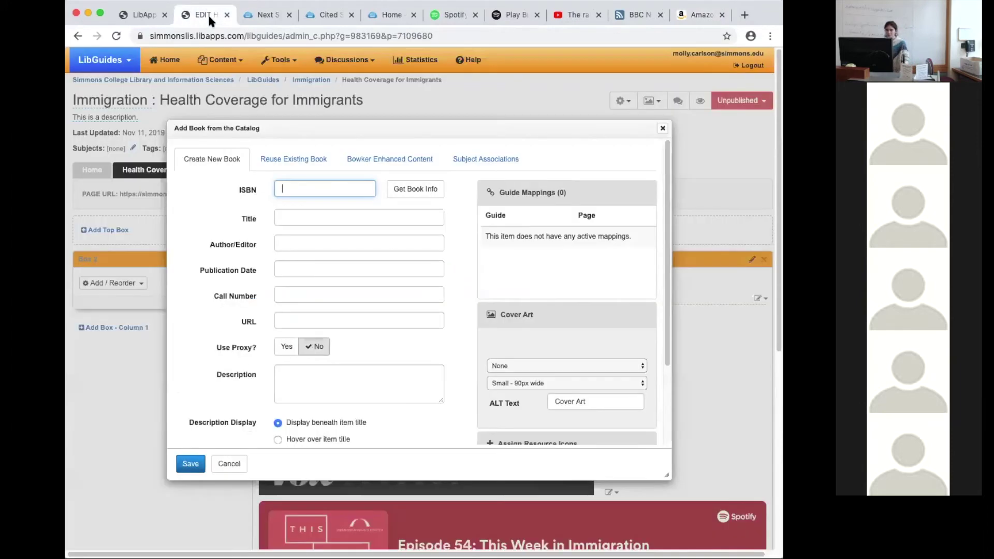
key("super+v")
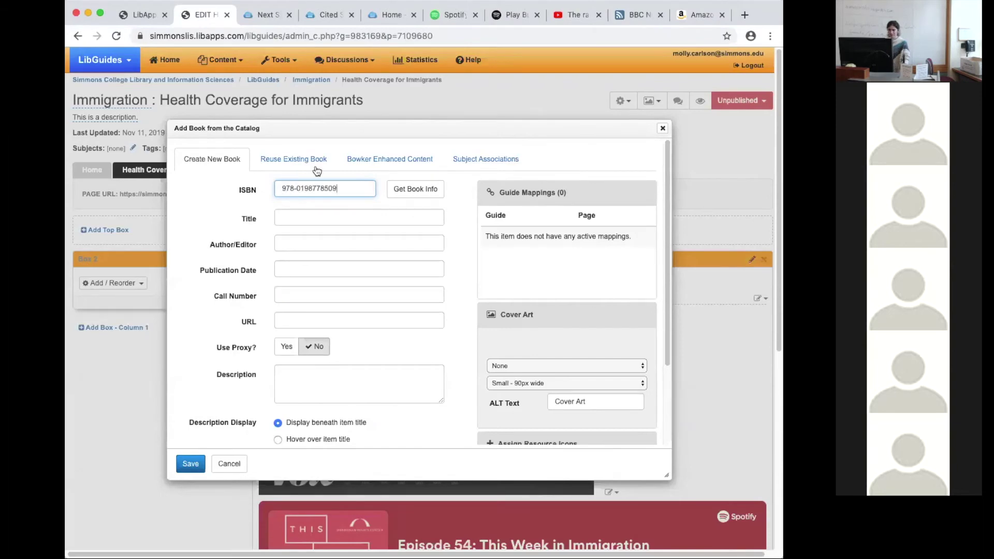
left_click(407, 190)
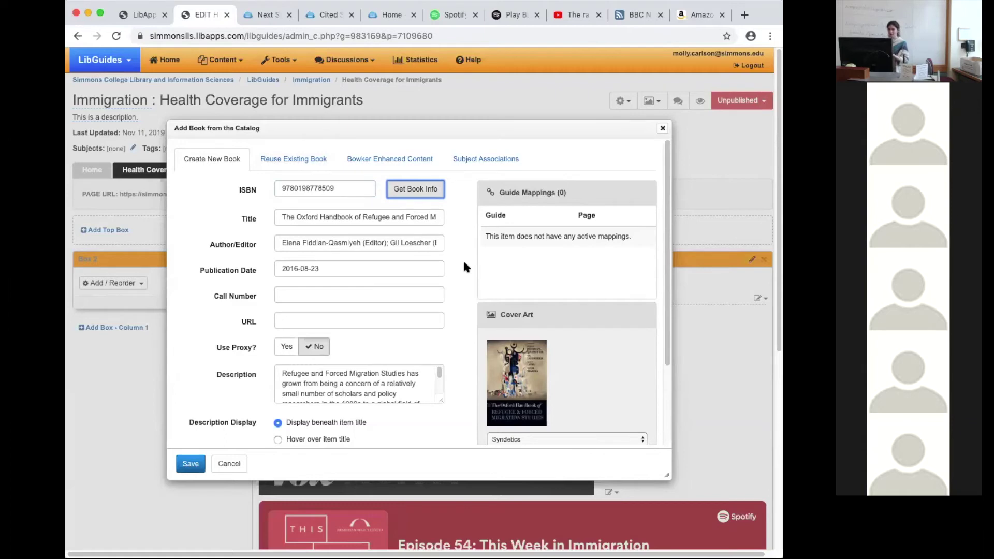
Replace the book's retrieved description with "Description of book"
scroll(460, 282, "down", 3)
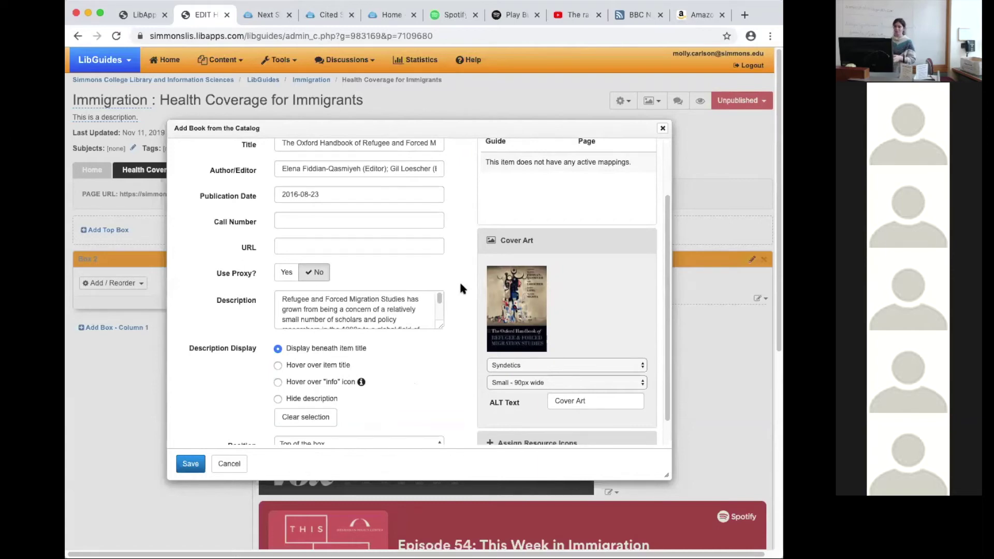
left_click(403, 312)
key("ctrl+a")
key("BackSpace")
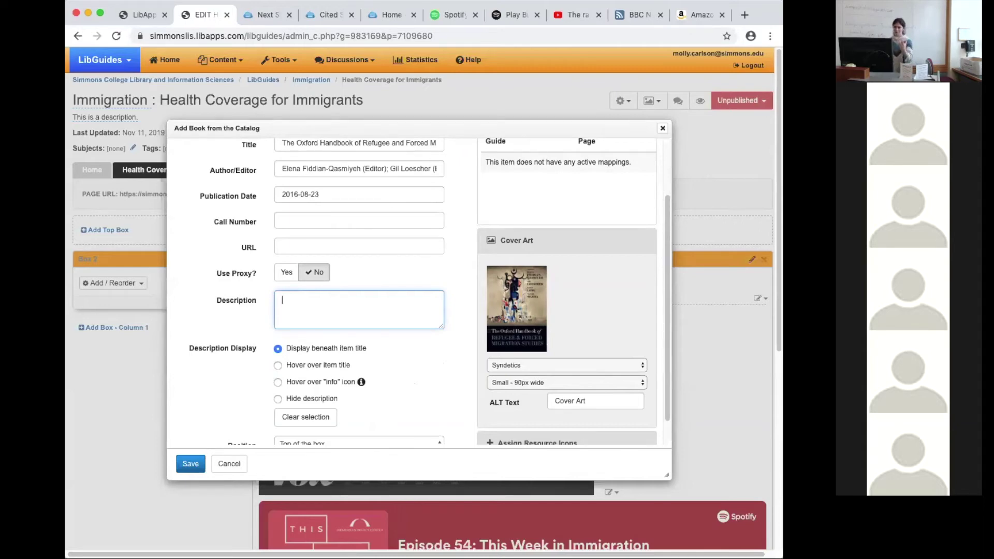
type("this is a")
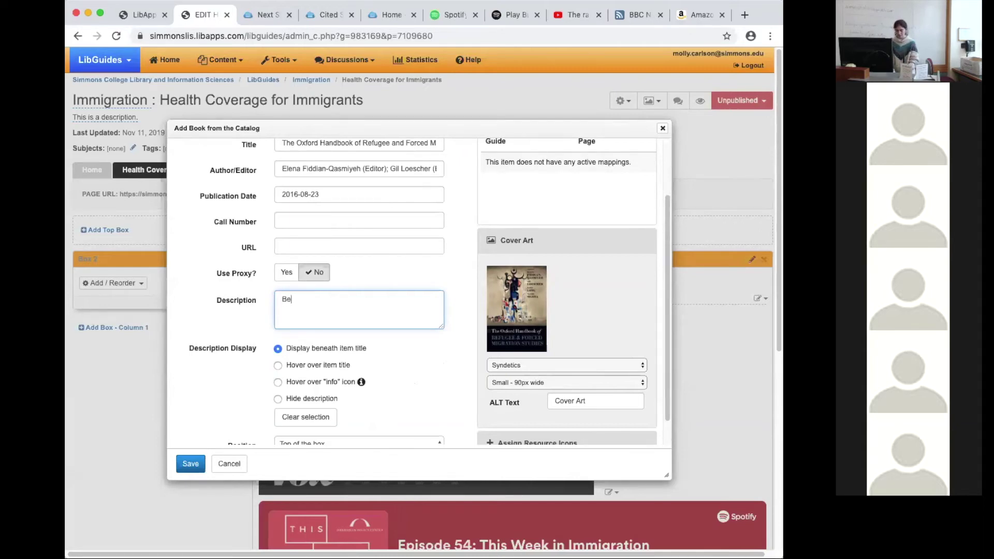
key("BackSpace")
key("BackSpace")
key("BackSpace")
key("BackSpace")
key("BackSpace")
key("BackSpace")
key("BackSpace")
key("BackSpace")
key("BackSpace")
type("DEscription of book")
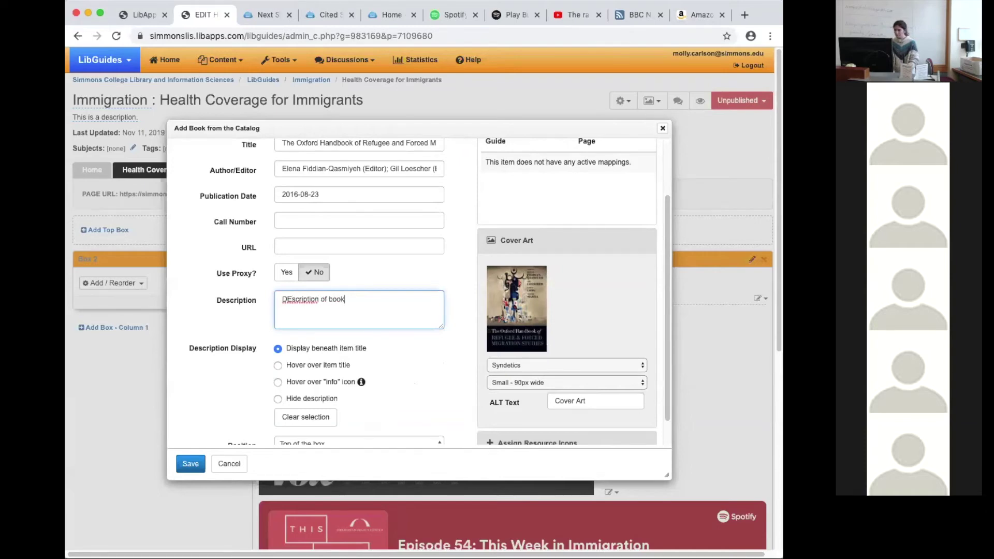
left_click(292, 297)
key("BackSpace")
type("e")
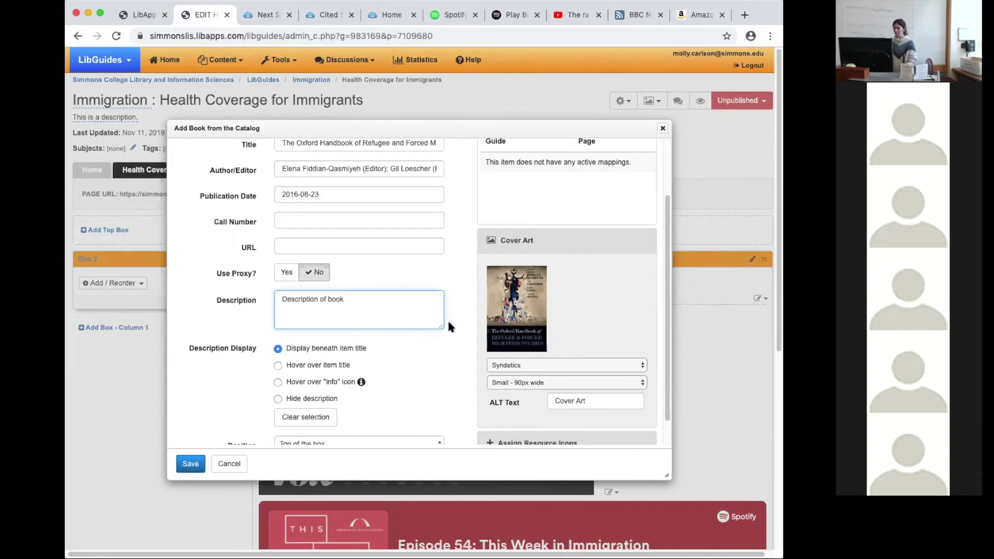
Set the book's cover art size to Medium - 140px wide
scroll(610, 257, "down", 1)
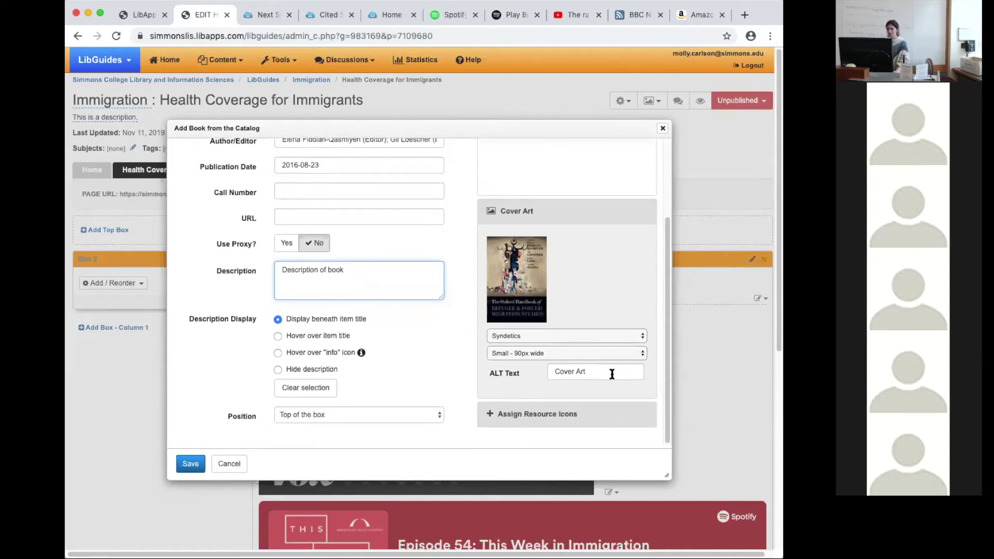
left_click(611, 357)
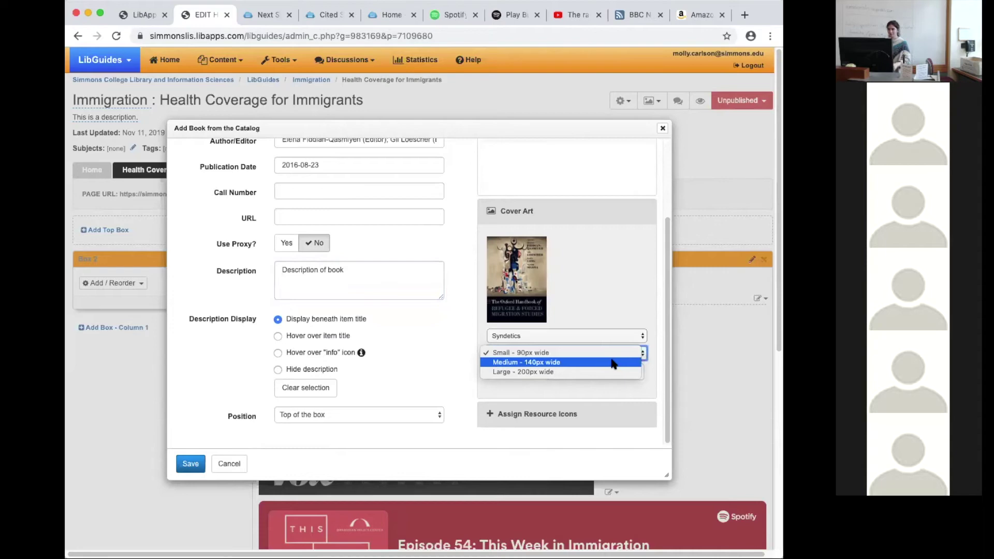
left_click(612, 363)
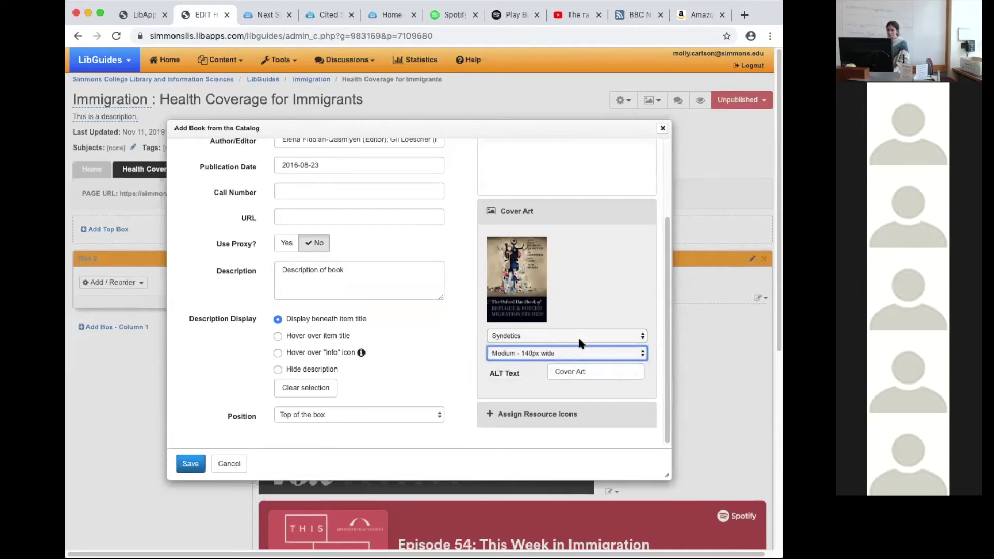
Try Amazon as the book's cover art source, switch it back to Syndetics, and save the book to Box 2
left_click(521, 336)
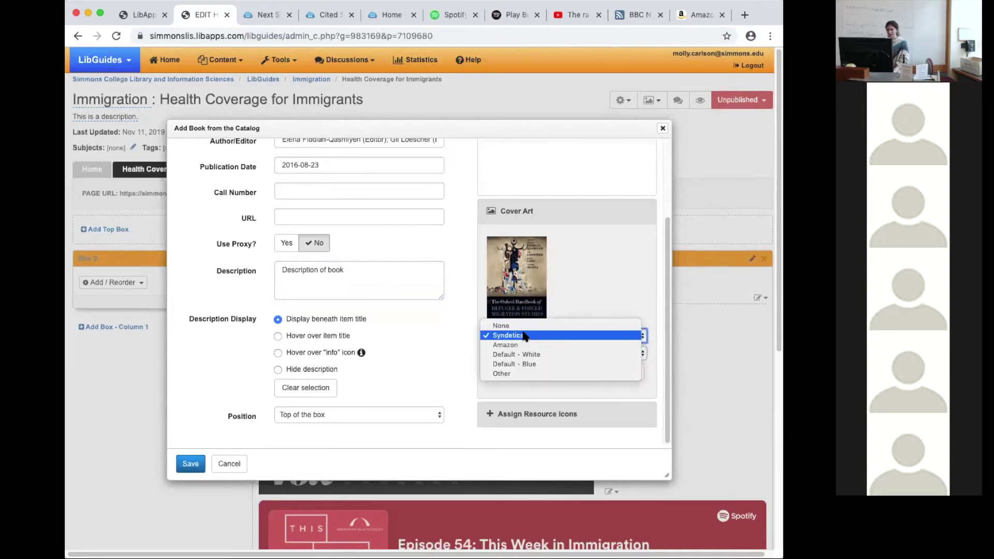
left_click(528, 345)
left_click(524, 309)
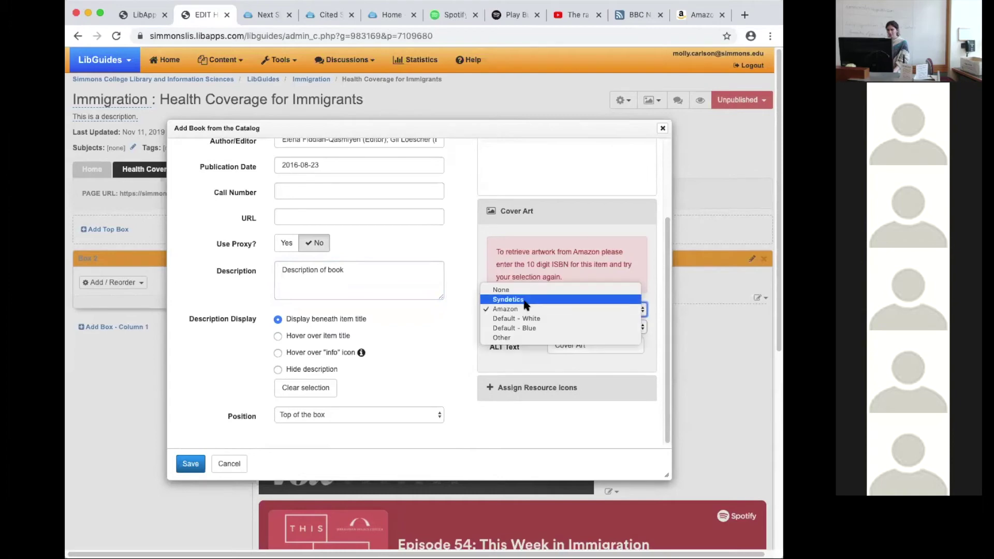
left_click(518, 297)
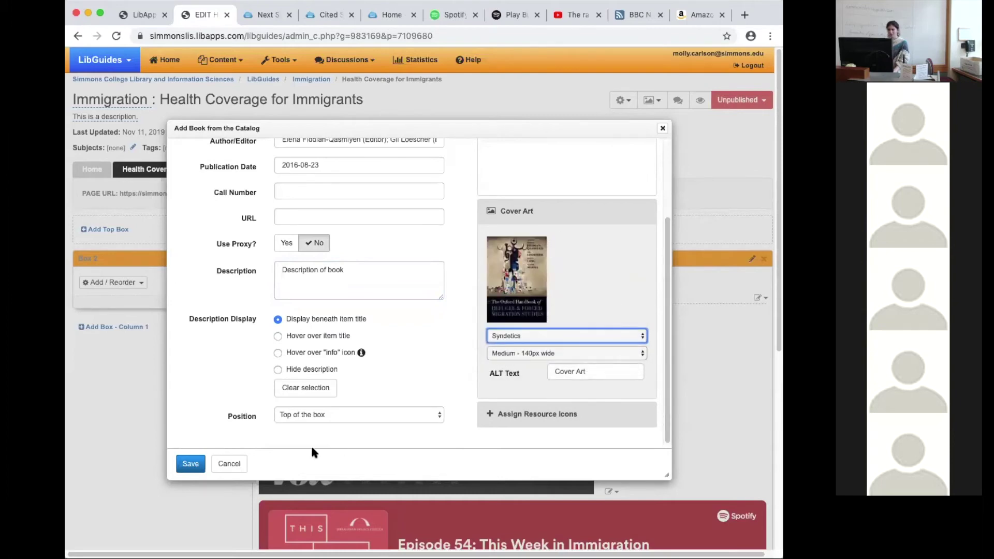
left_click(192, 465)
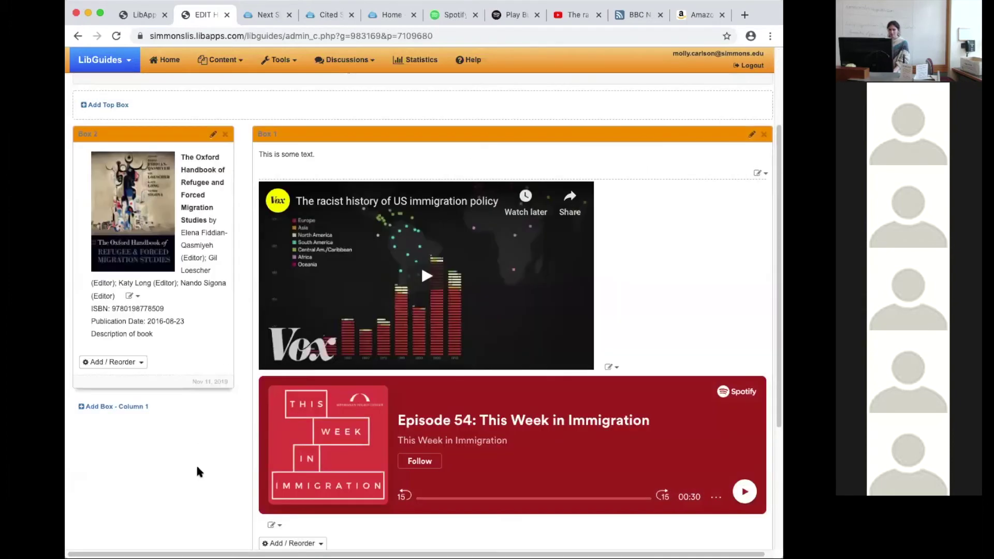
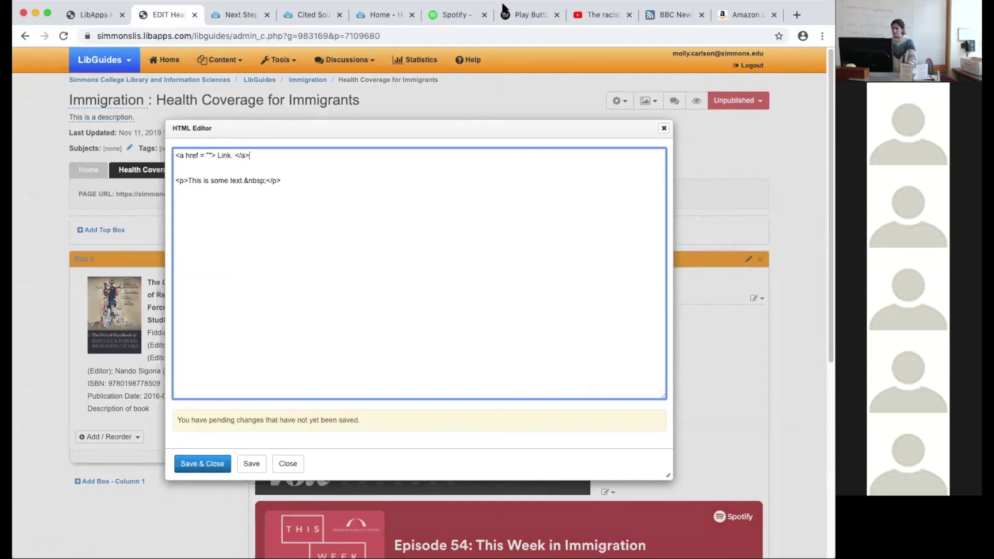
Copy the Oxford Handbook's Amazon page URL into the empty href of the Box 1 HTML link and save the text
left_click(741, 14)
left_click(522, 36)
key("ctrl+c")
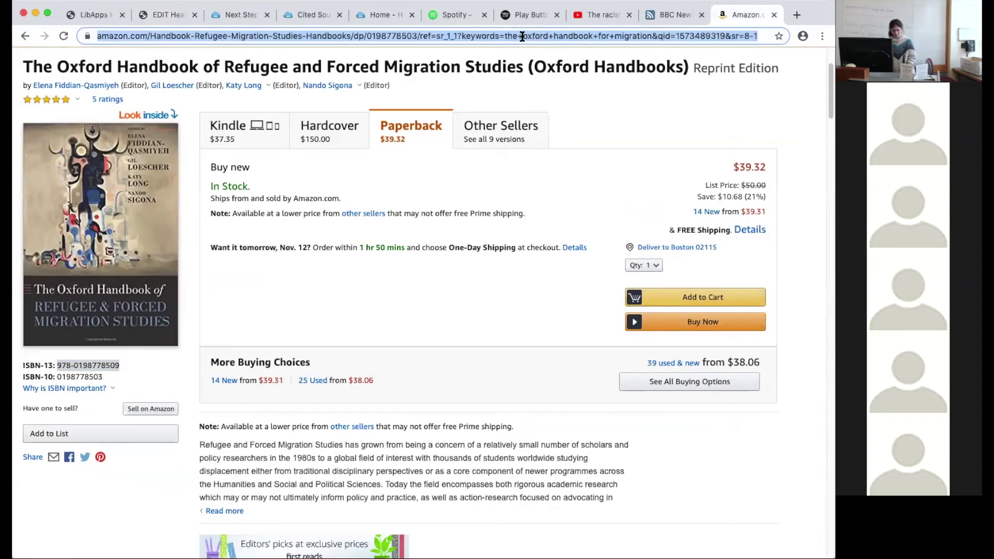
left_click(166, 15)
left_click(208, 156)
key("ctrl+v")
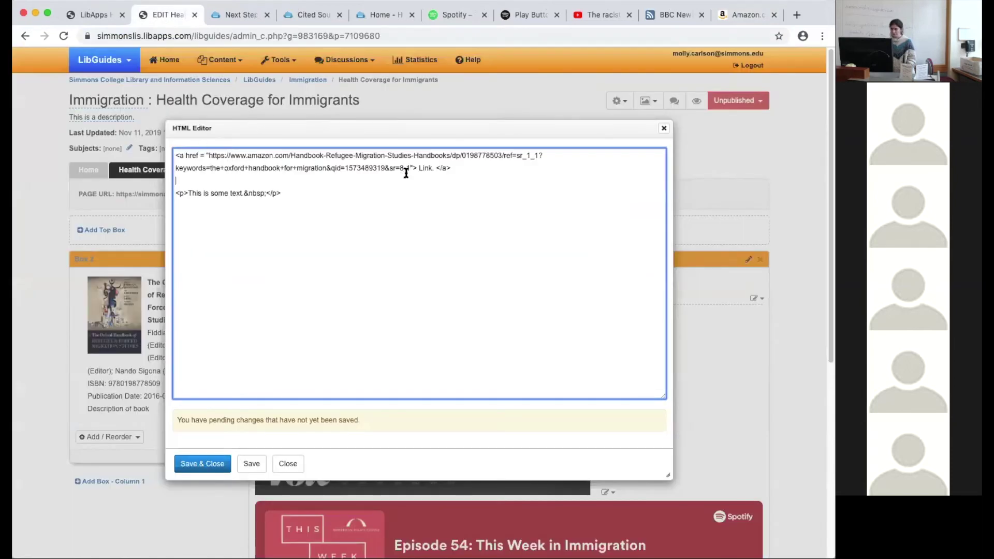
left_click(220, 463)
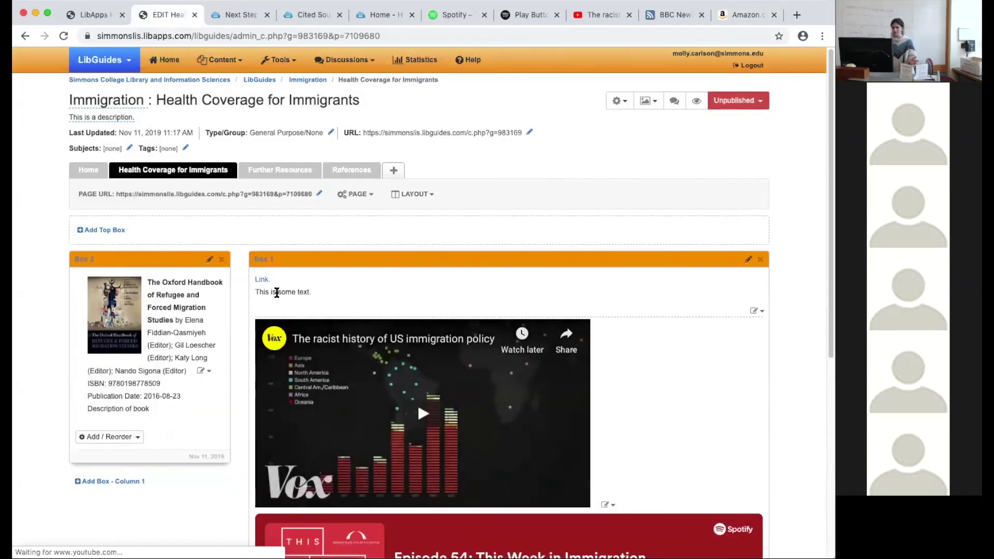
Test the new link in Box 1, return to the guide's editing page, and reload it
left_click(263, 280)
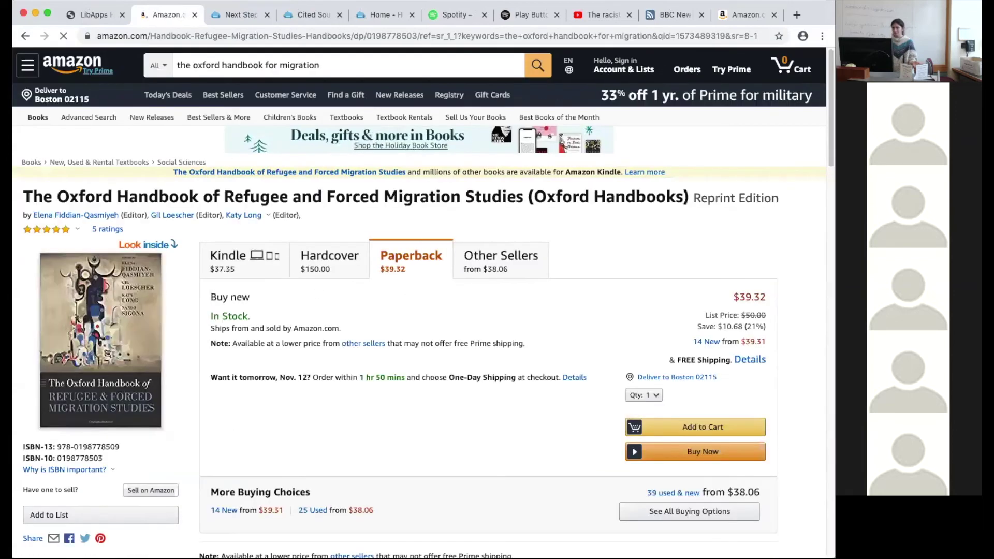
left_click(26, 36)
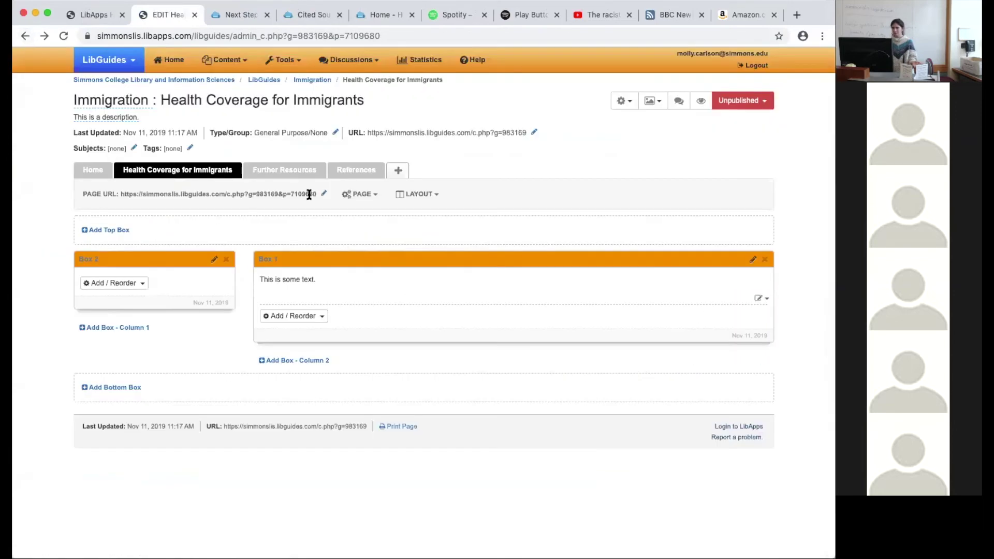
left_click(64, 36)
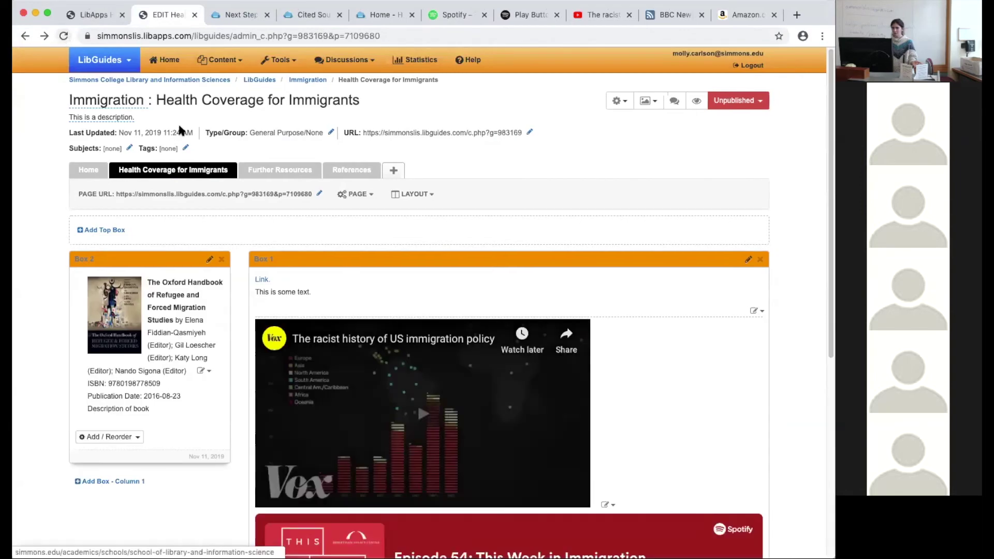
Start a new link item in box 3 named "Link" with the copied Amazon book page address as its URL
scroll(266, 249, "down", 1)
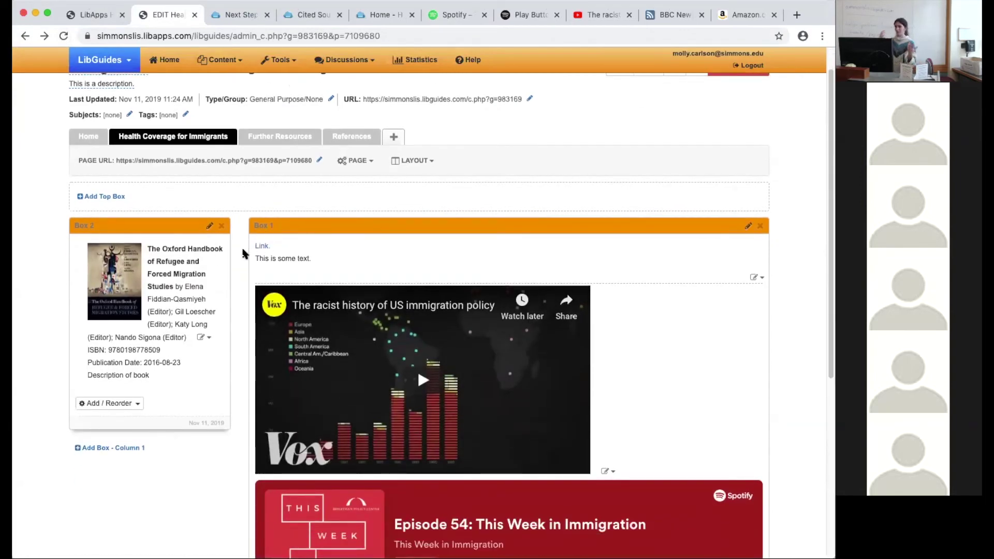
scroll(249, 274, "down", 5)
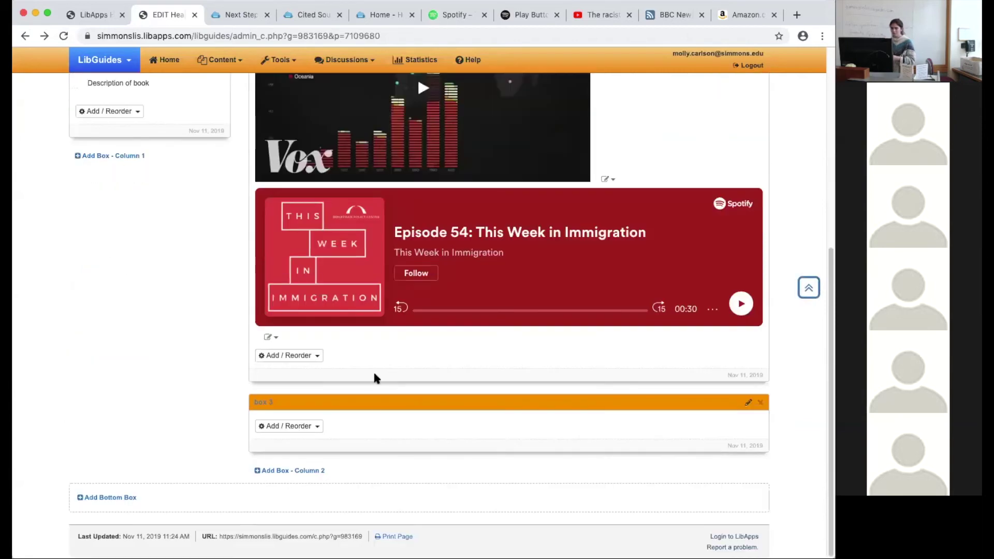
left_click(312, 426)
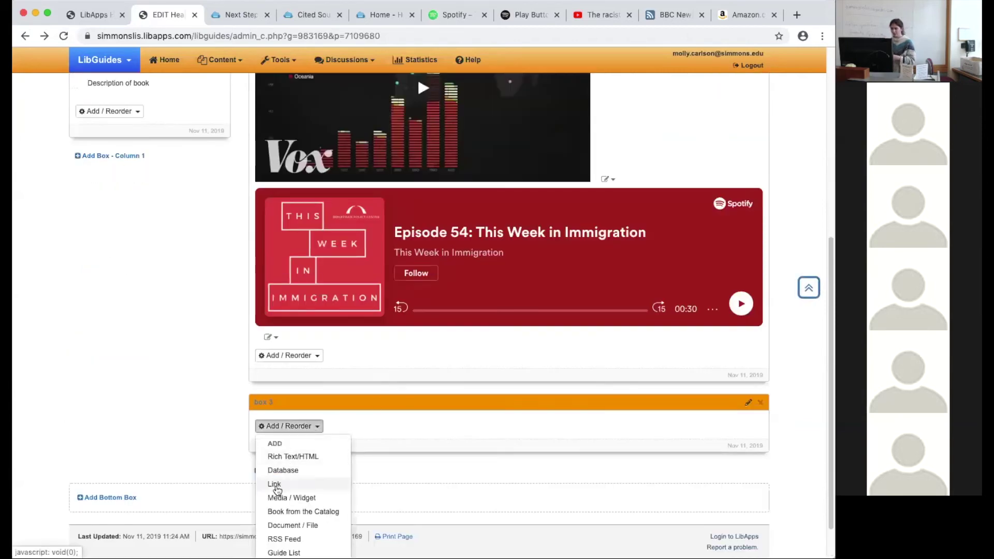
left_click(274, 484)
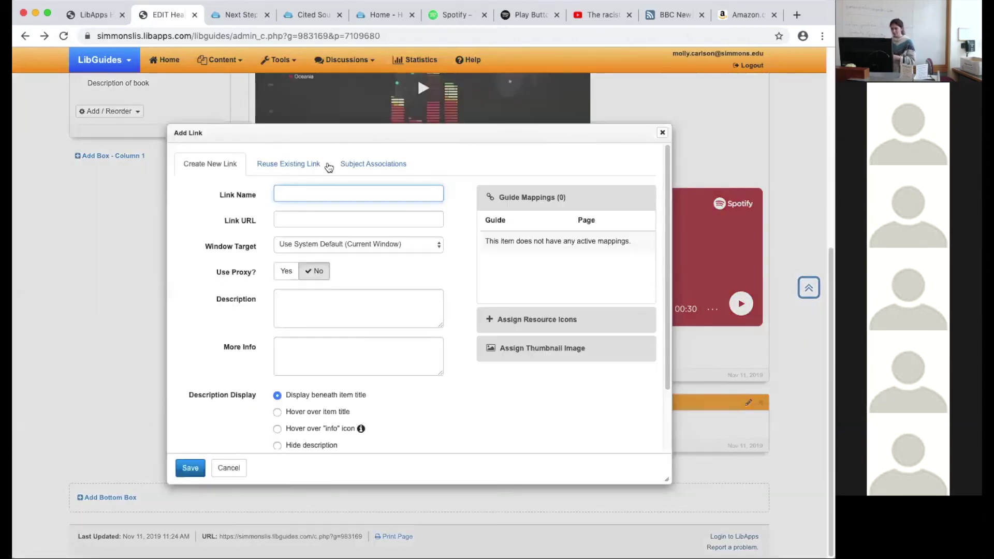
type("L")
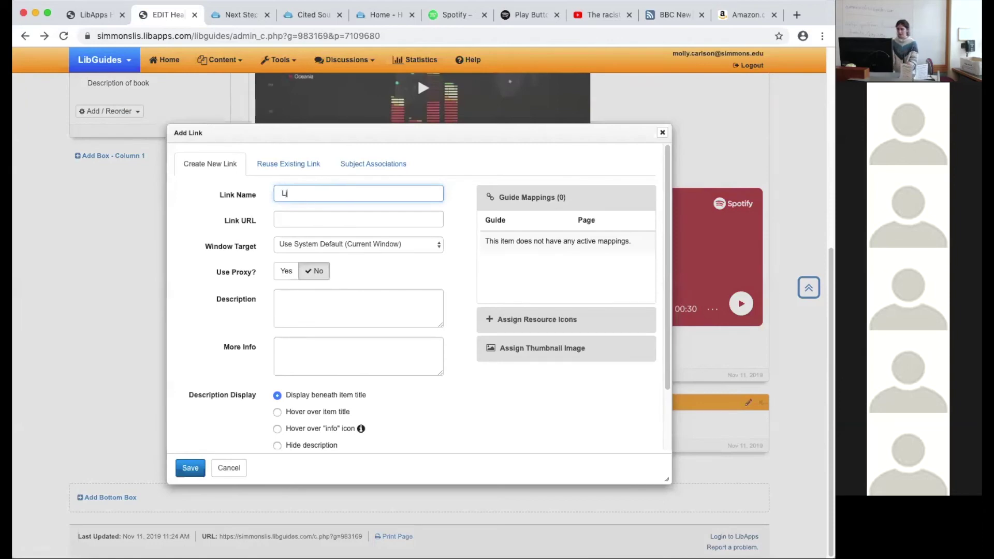
type("ink")
key("Tab")
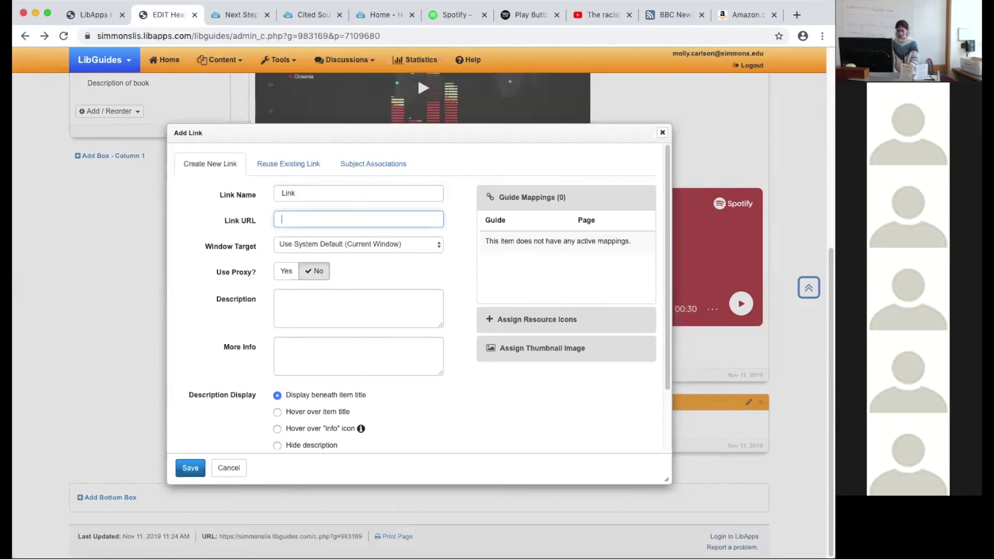
key("super+v")
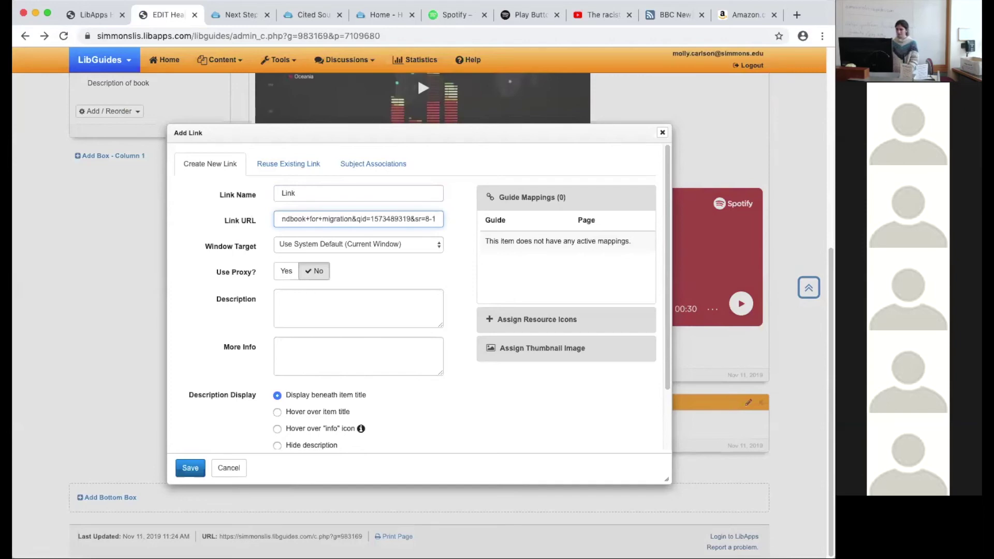
Give the link the description "Description", shown when hovering over the "info" icon, save it, and check the icon in box 3
left_click(364, 306)
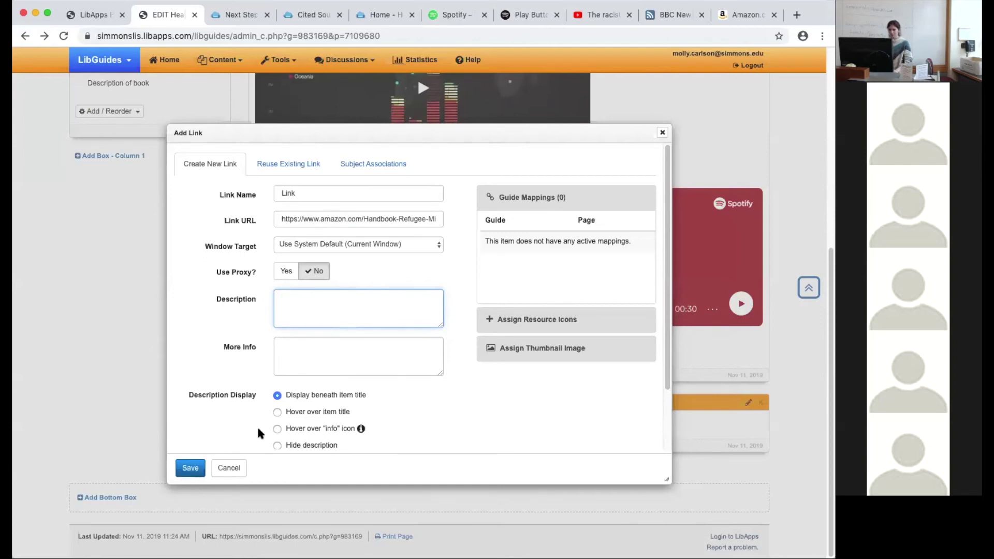
scroll(261, 424, "down", 3)
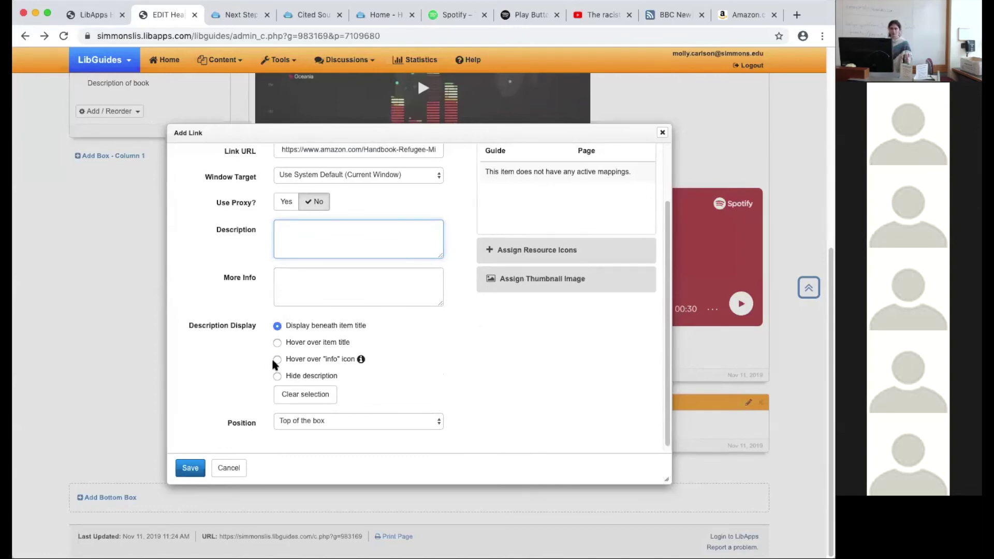
type("DE")
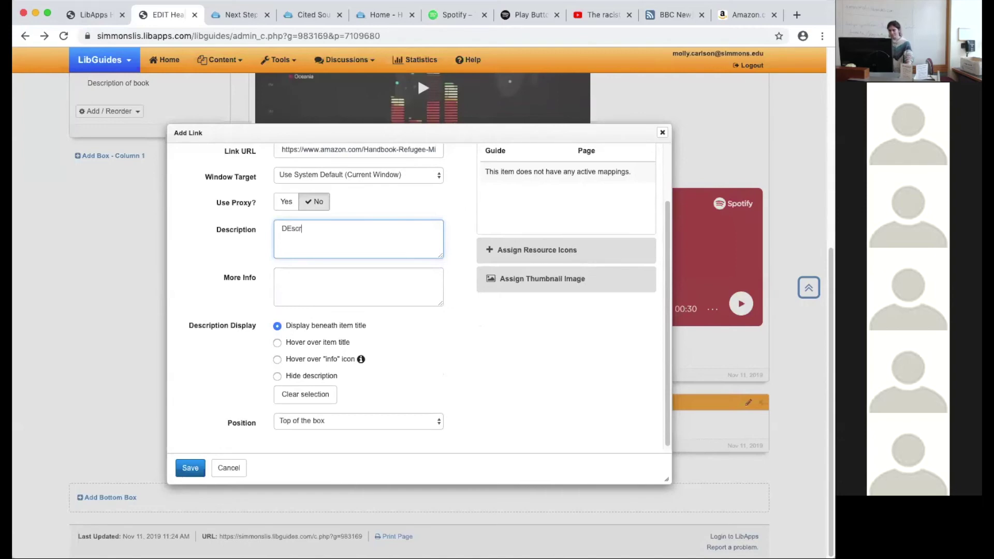
type("scr")
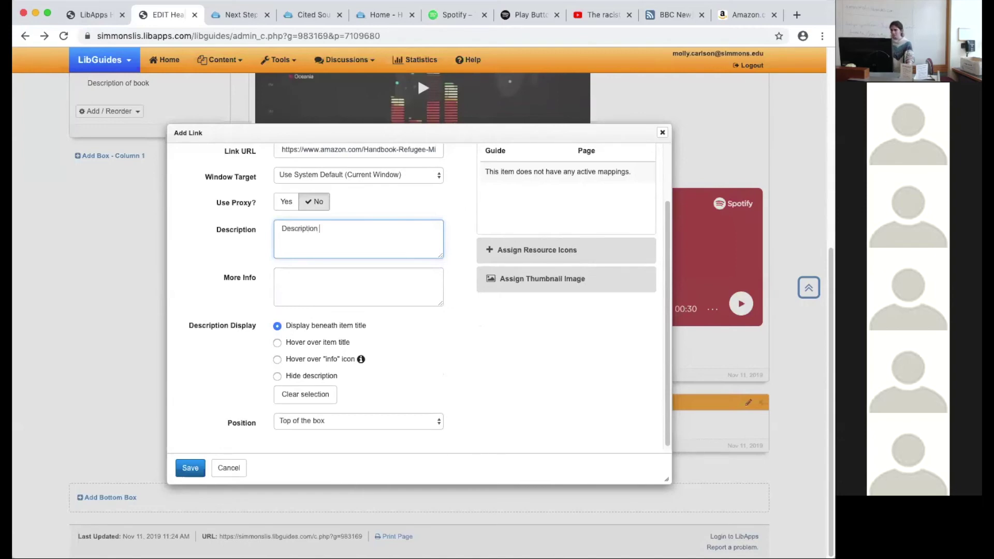
left_click(278, 360)
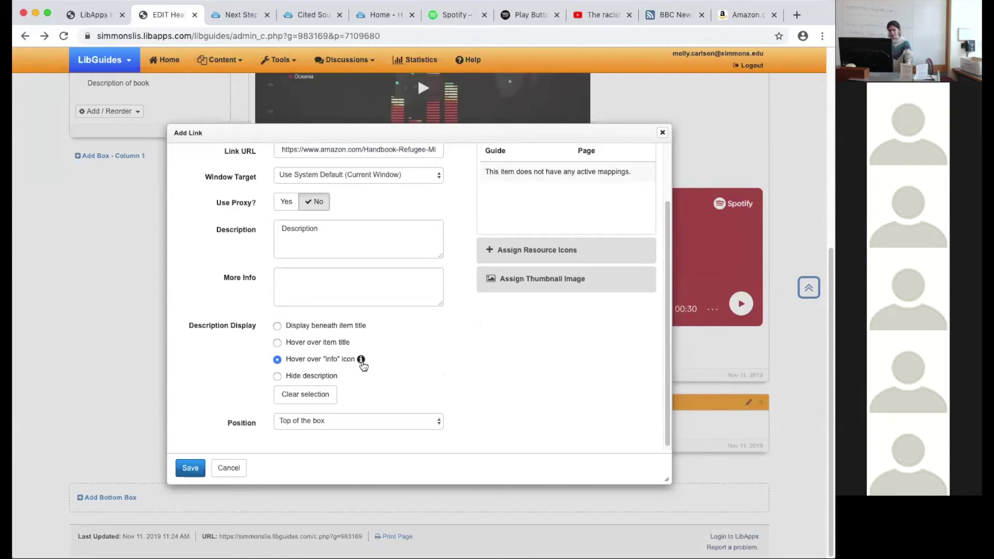
left_click(190, 469)
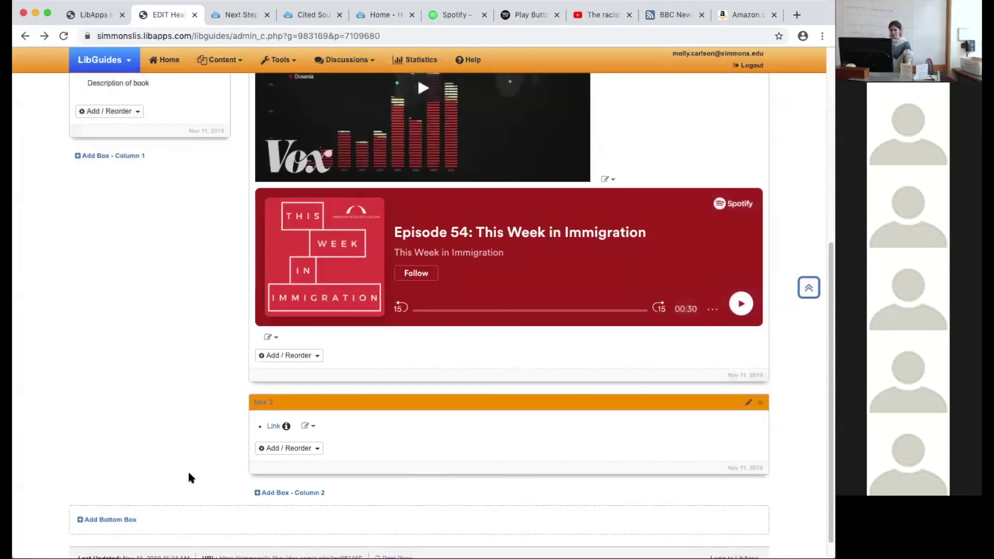
scroll(196, 417, "down", 1)
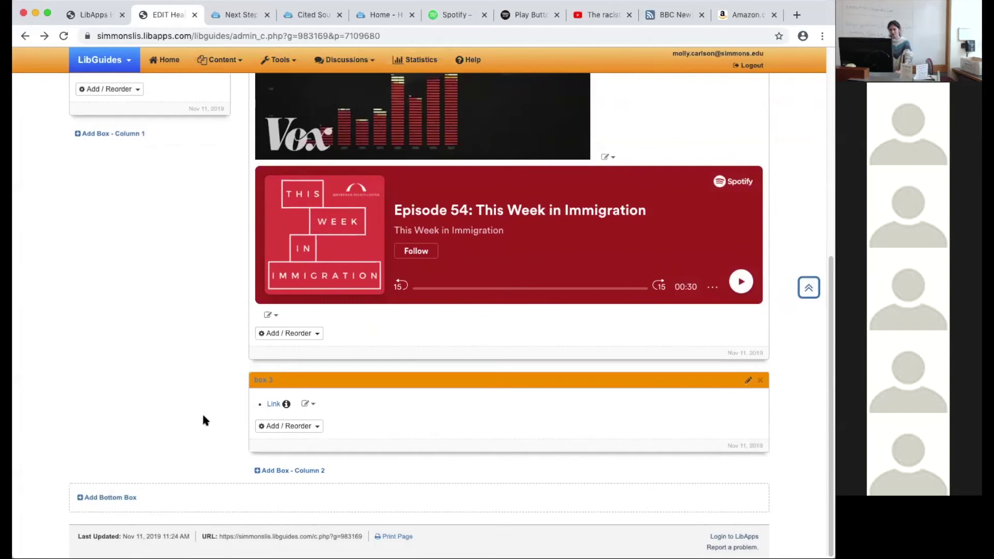
mouse_move(286, 404)
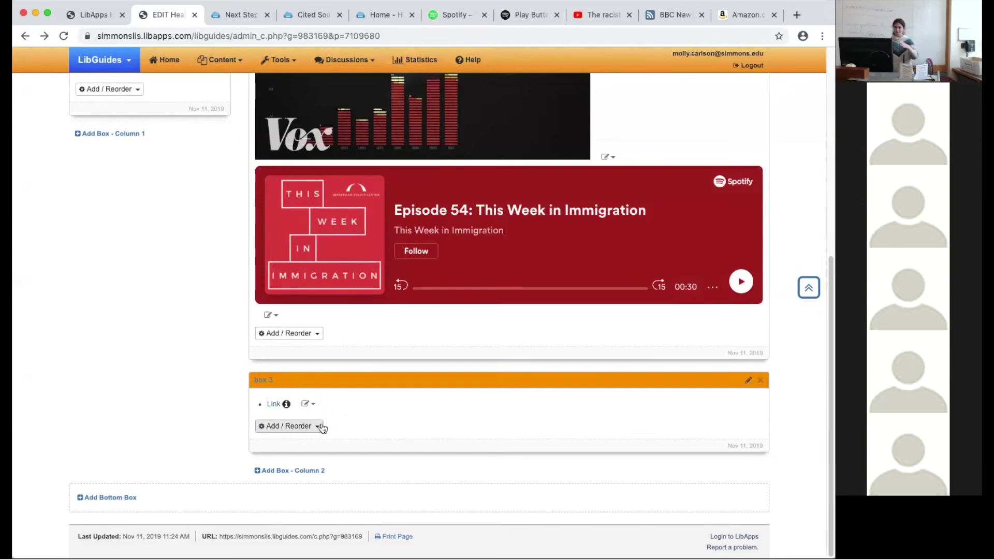
Look through the content types that can be added to box 3 and open a new browser tab
left_click(318, 427)
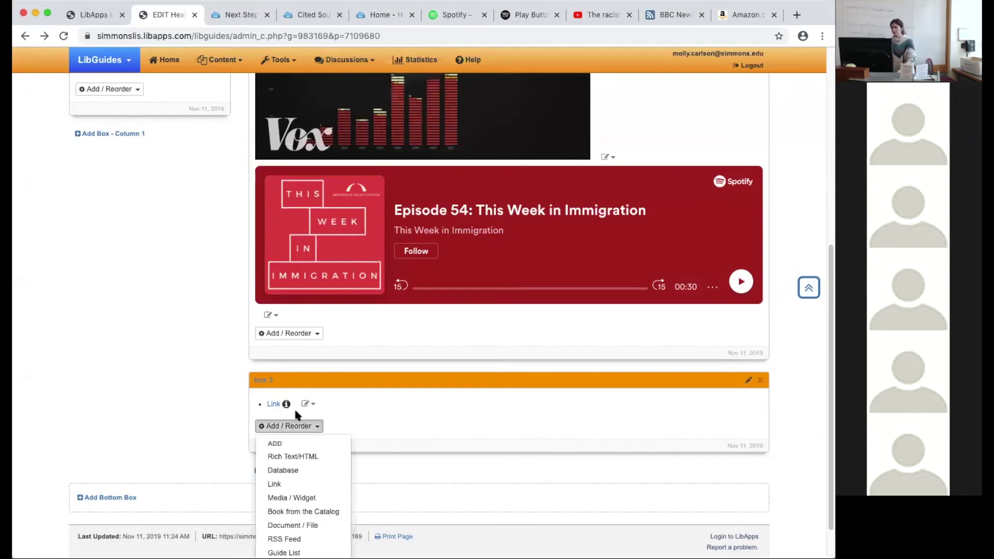
scroll(203, 426, "down", 1)
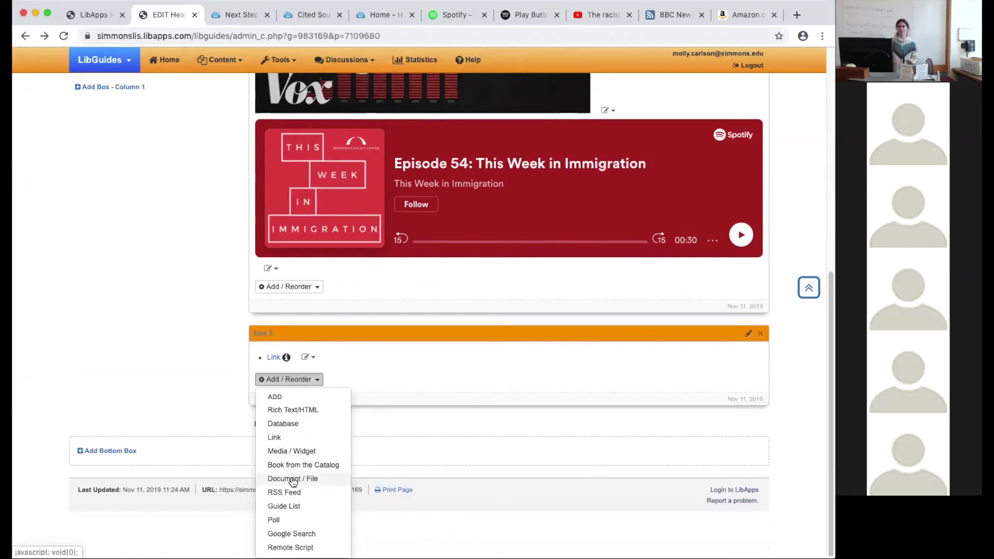
left_click(798, 16)
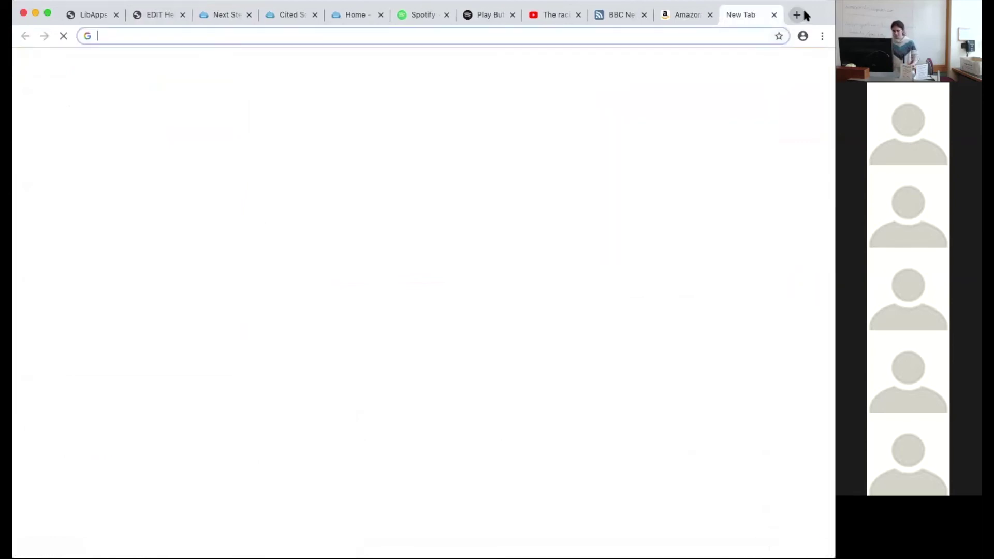
type("sacholar.g")
key("BackSpace")
key("BackSpace")
key("BackSpace")
key("BackSpace")
key("BackSpace")
key("BackSpace")
key("BackSpace")
key("BackSpace")
key("BackSpace")
key("BackSpace")
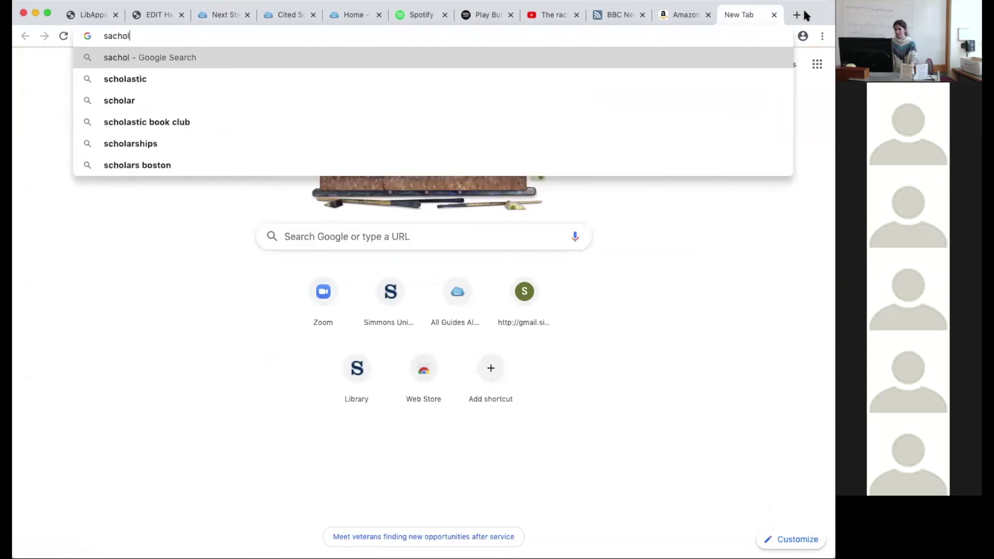
Search Google for "immigration study scholar.google.com" and open the "Migration - Google Scholar" result
type("immigr")
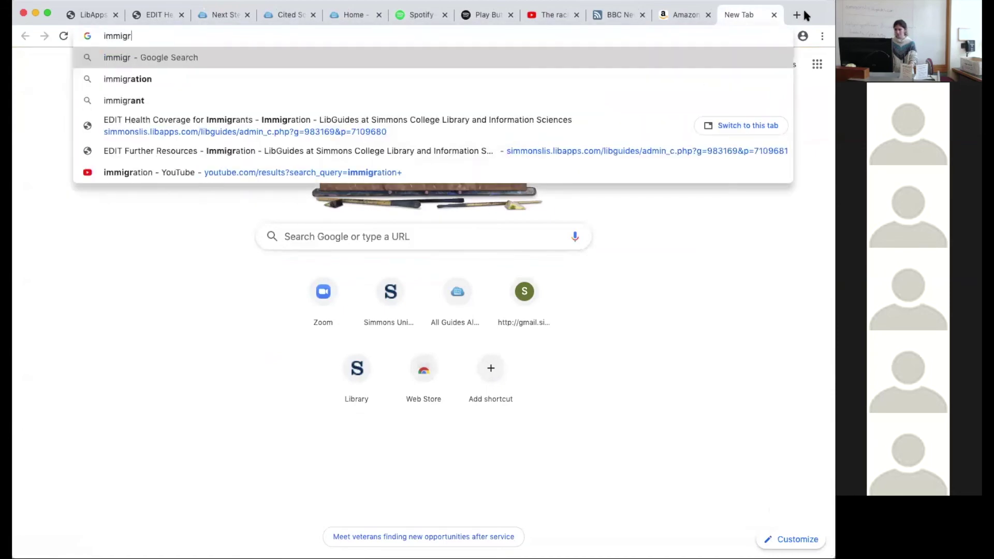
type("ation study scholar.")
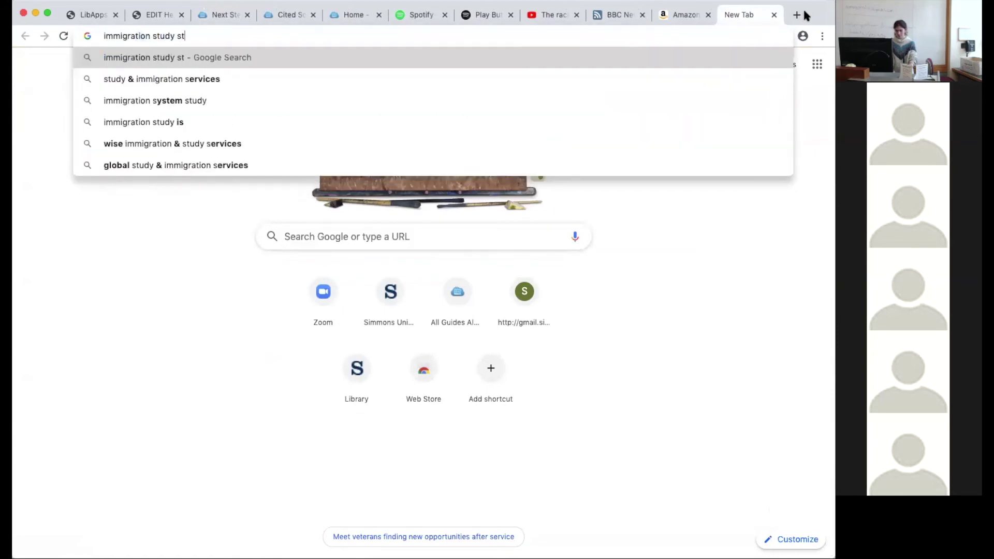
type("google.c")
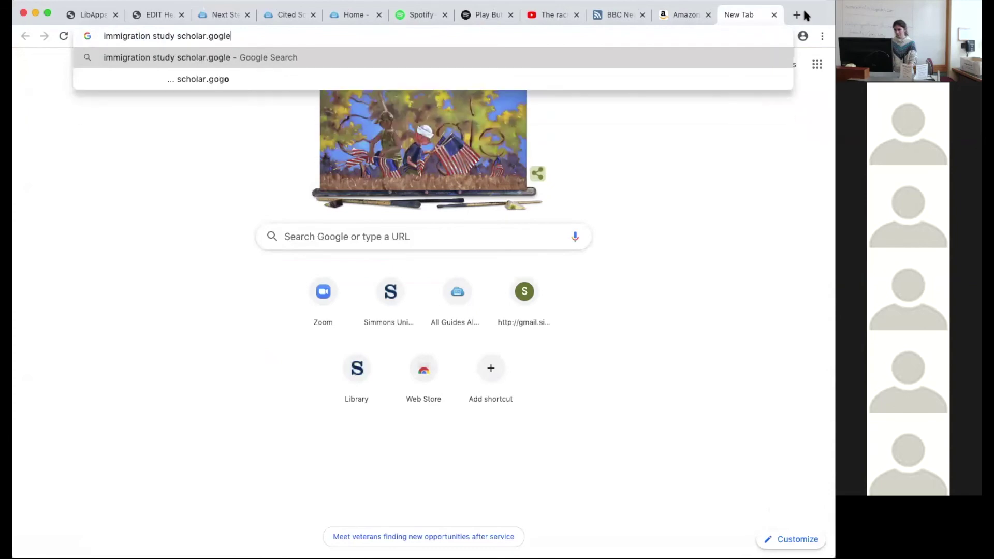
type("om")
key("Return")
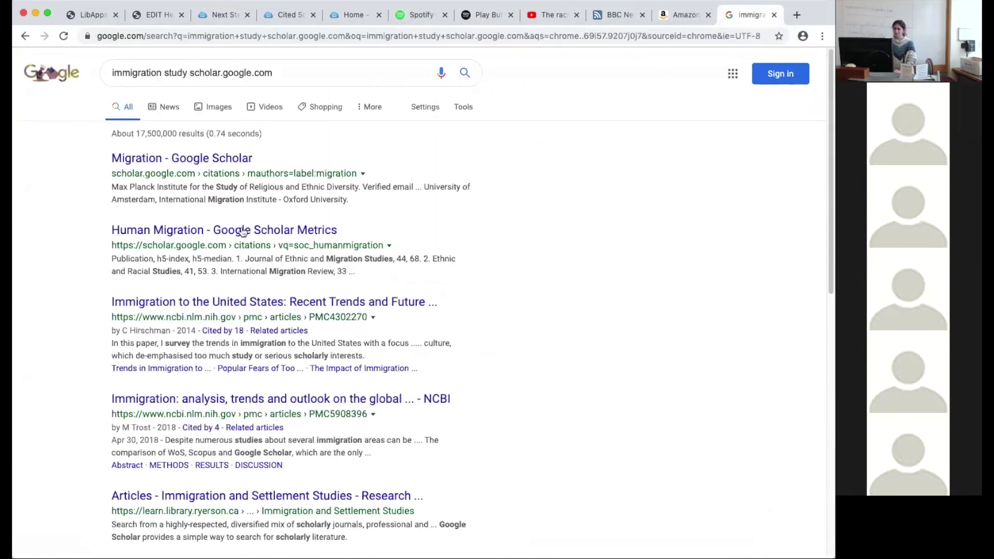
left_click(223, 159)
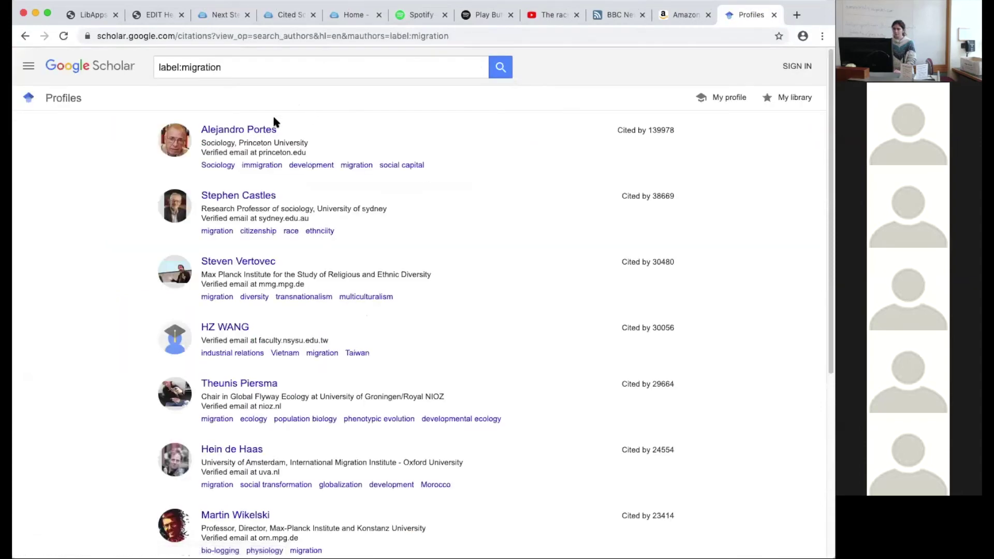
Search Google Scholar for "migration" without the label prefix and switch from profiles to article results
left_click(183, 67)
key("BackSpace")
key("BackSpace")
key("BackSpace")
key("BackSpace")
key("BackSpace")
key("BackSpace")
key("Return")
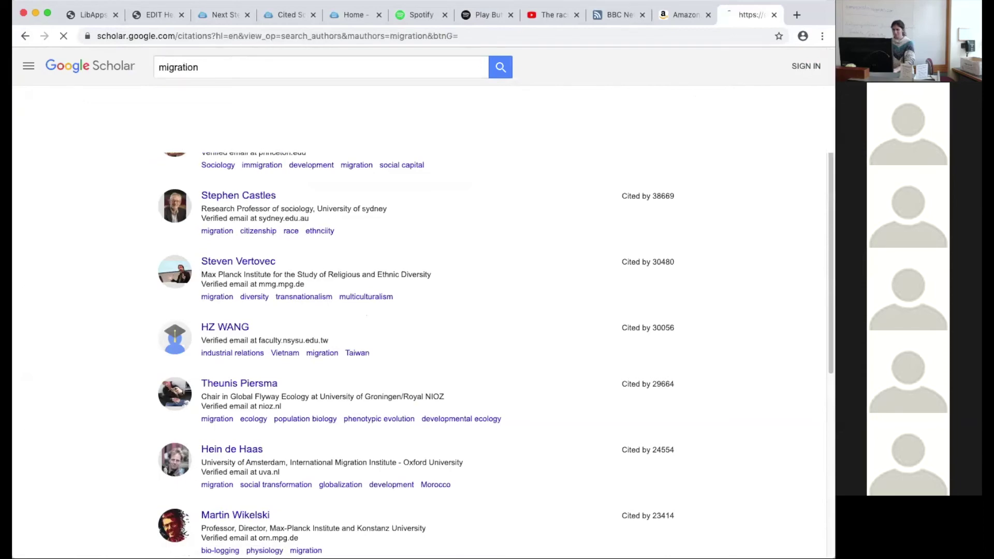
left_click(28, 66)
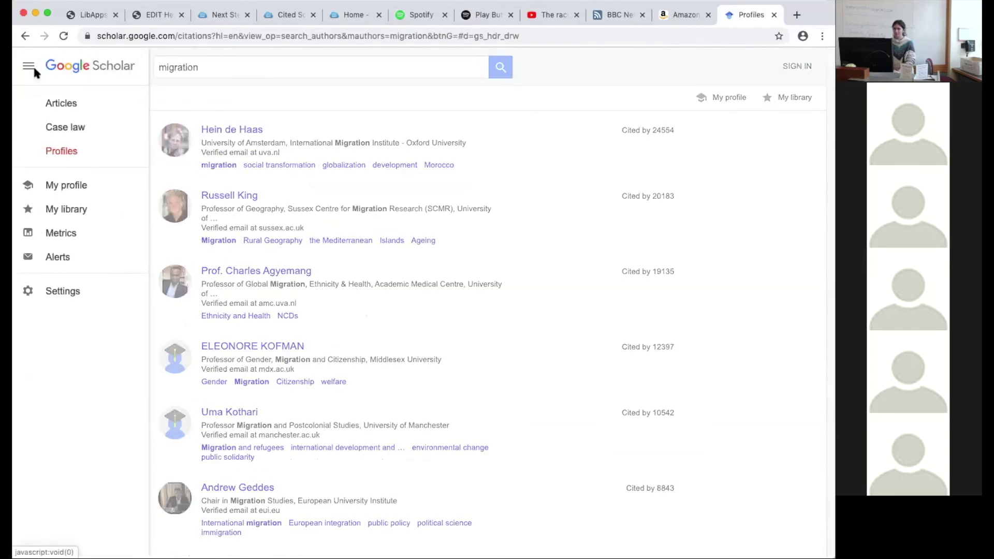
left_click(61, 101)
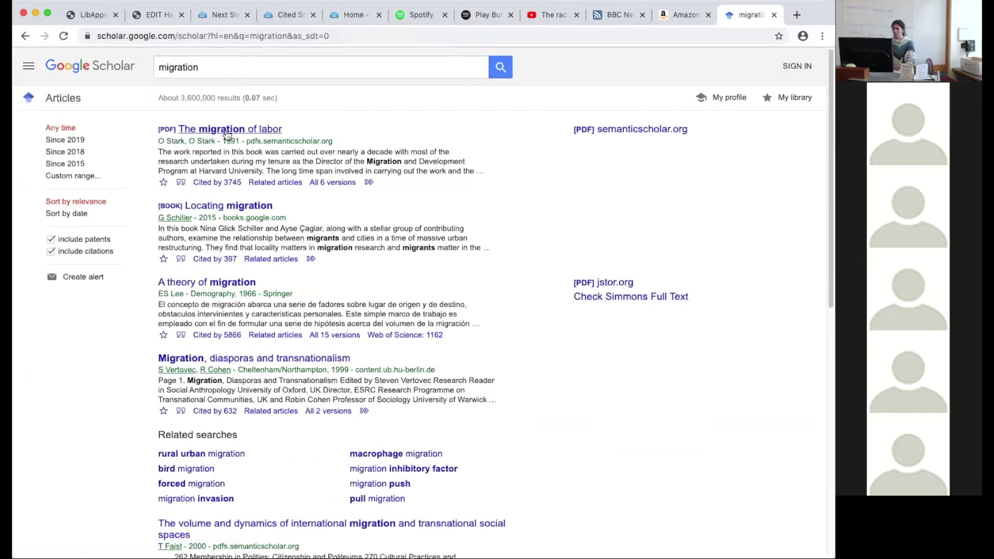
Open the jstor.org PDF of "A theory of migration" and save it to Downloads as "migration" in PDF format
left_click(244, 284)
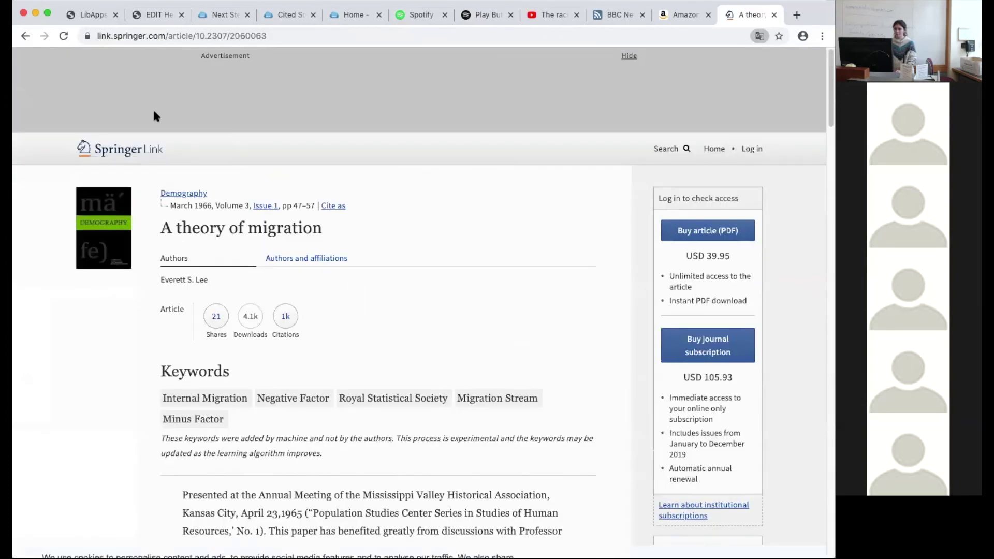
left_click(25, 36)
left_click(620, 281)
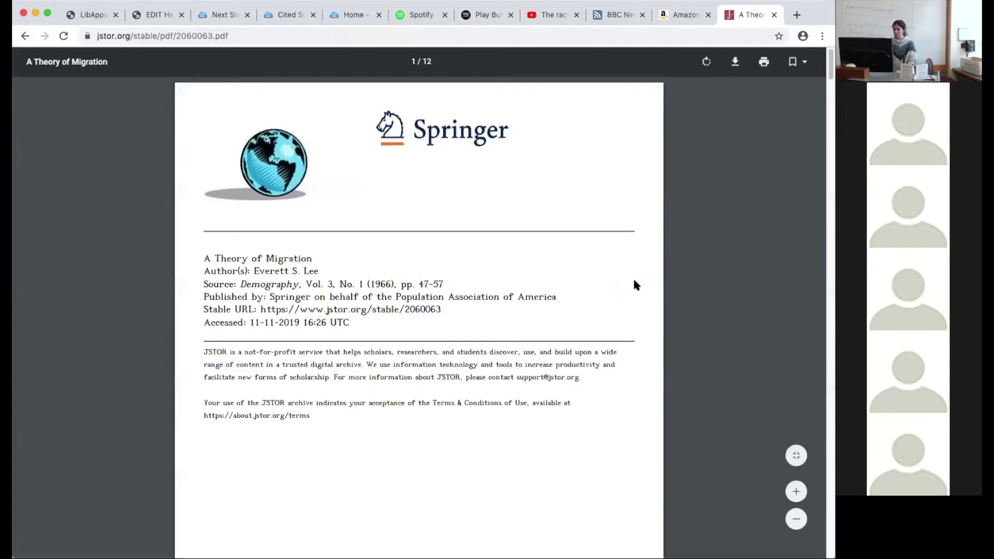
left_click(735, 63)
type("migrta")
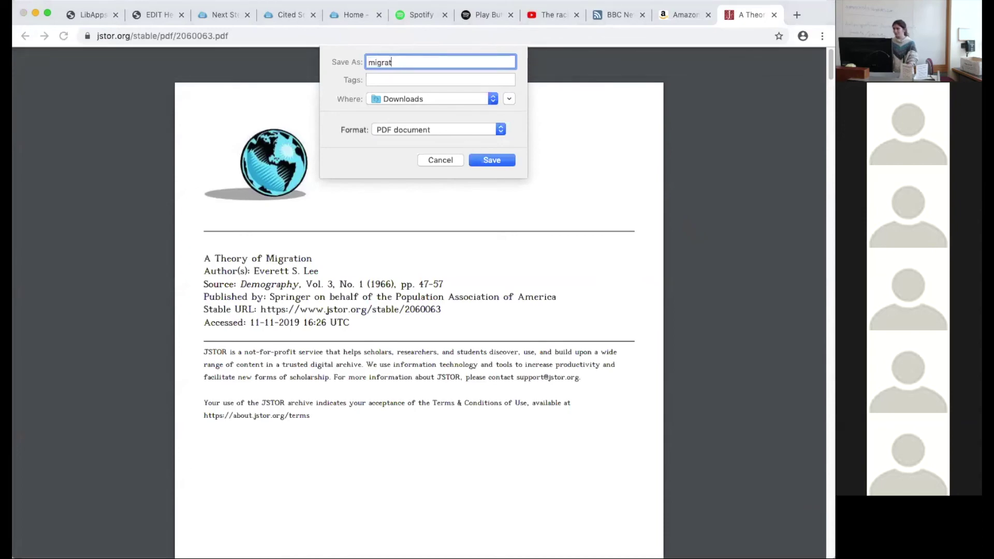
type("ion")
key("Return")
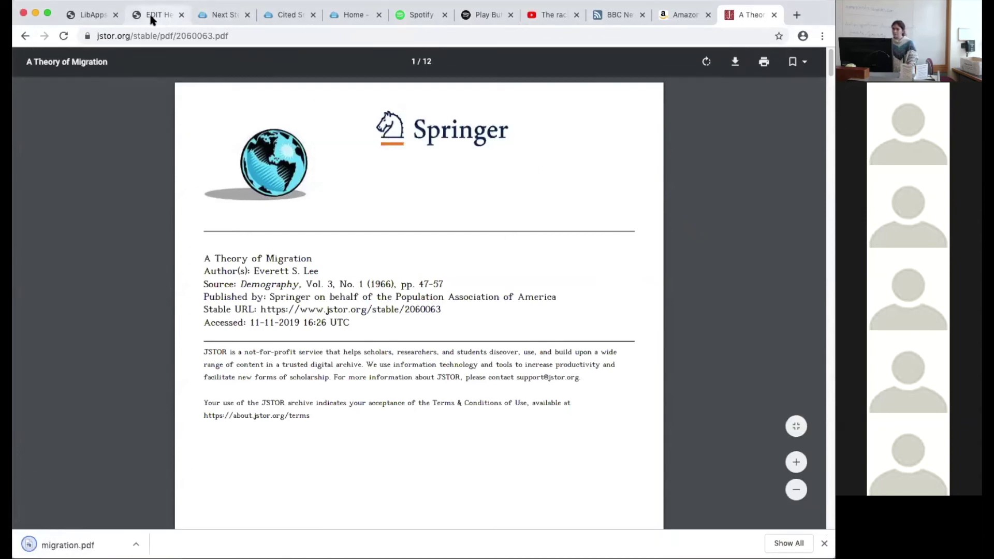
Return to the guide and start a new Document / File item in box 3 titled "A Theory of Migration"
left_click(151, 15)
scroll(232, 402, "down", 1)
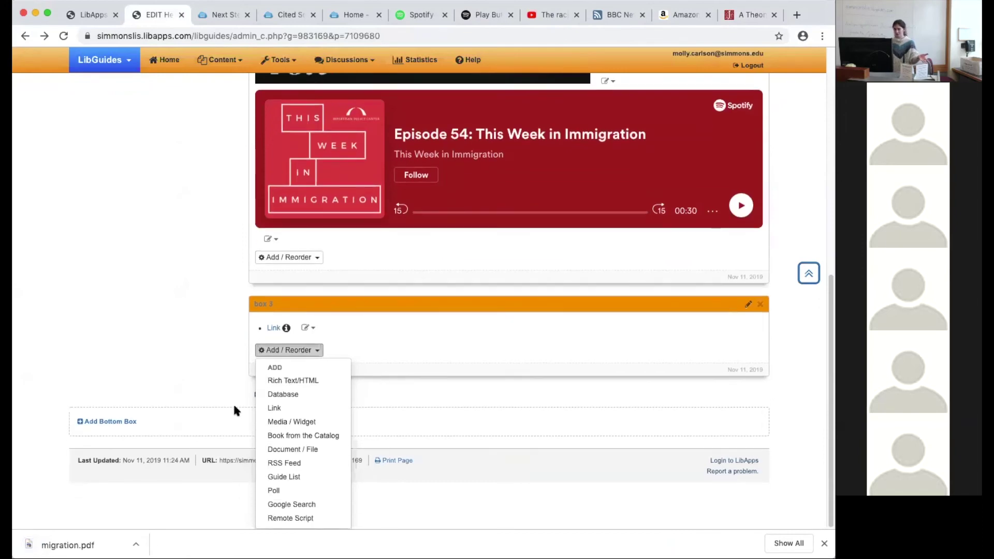
left_click(295, 449)
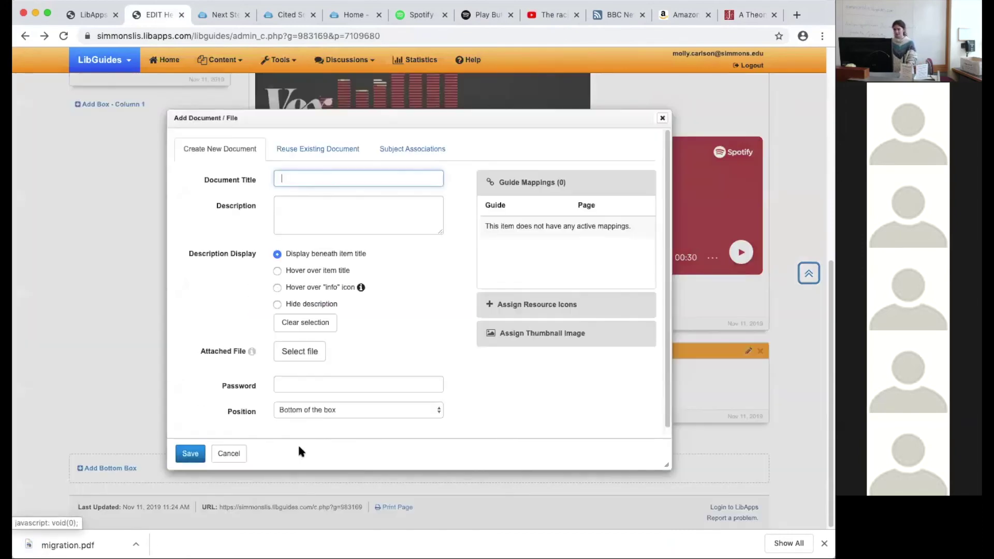
type("A Theory of Migration")
left_click(282, 205)
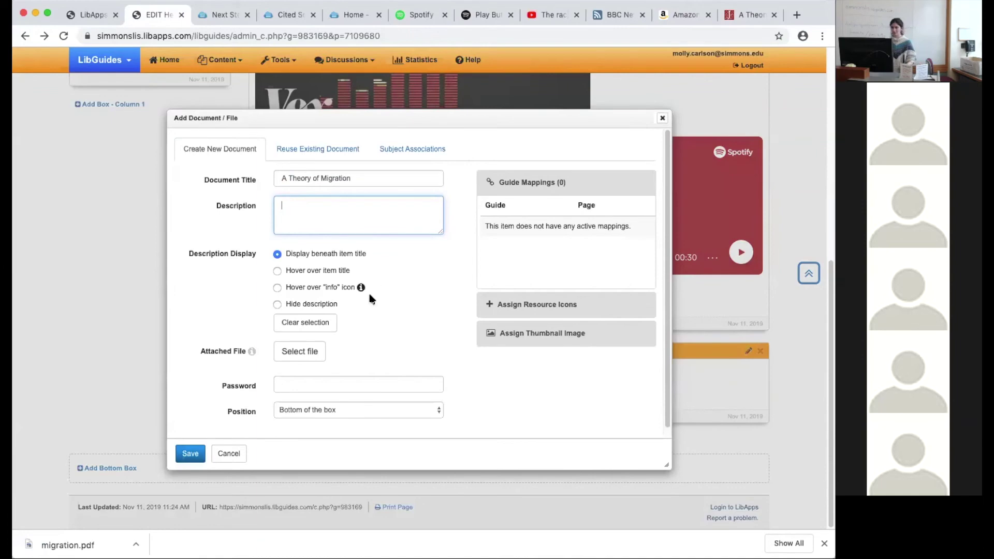
Attach migration.pdf from Downloads to the document item and save it at the bottom of box 3
left_click(292, 357)
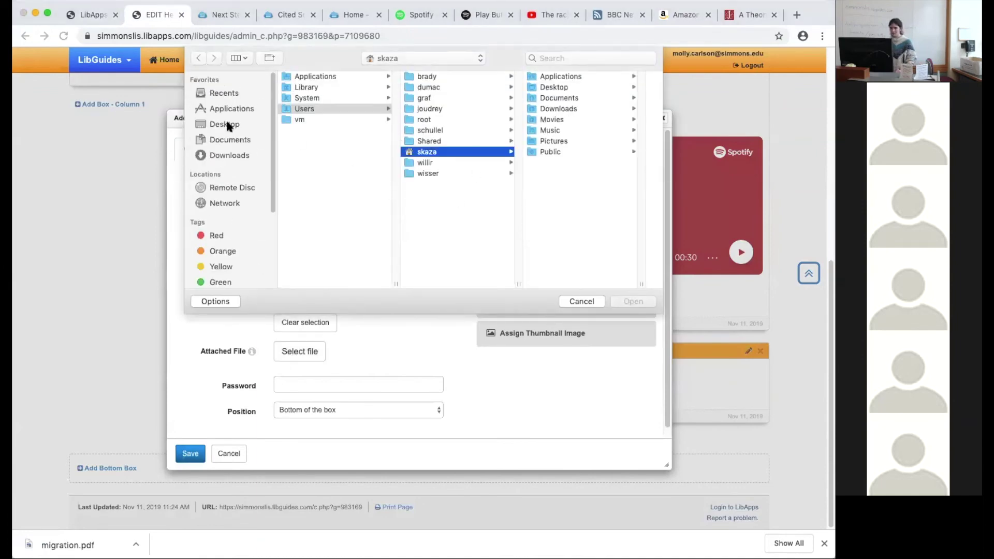
left_click(228, 156)
left_click(325, 78)
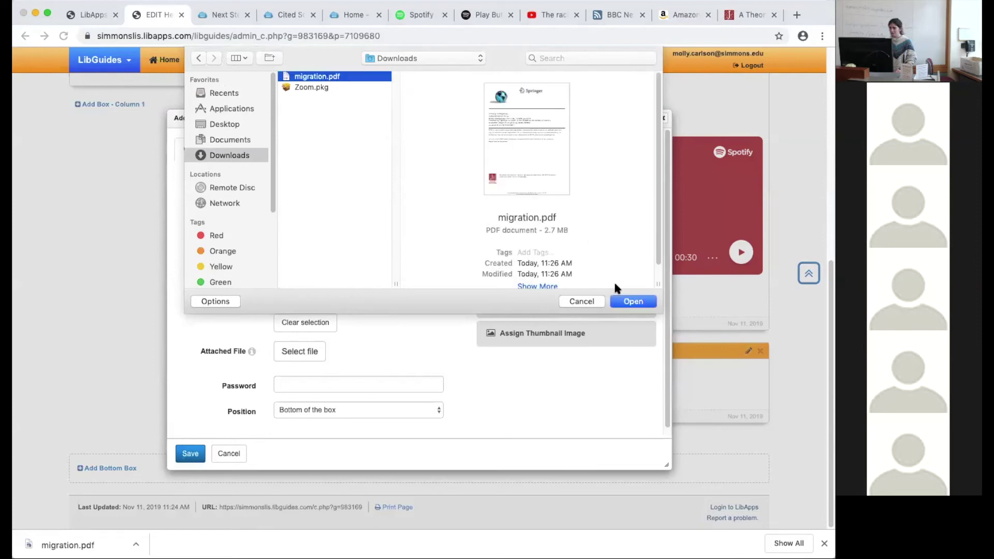
left_click(632, 300)
scroll(436, 310, "down", 1)
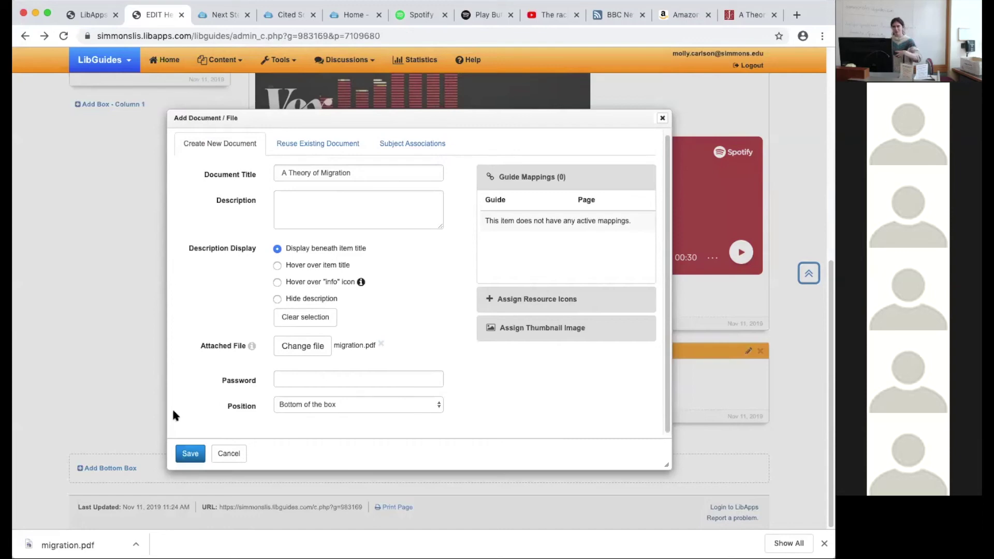
left_click(189, 454)
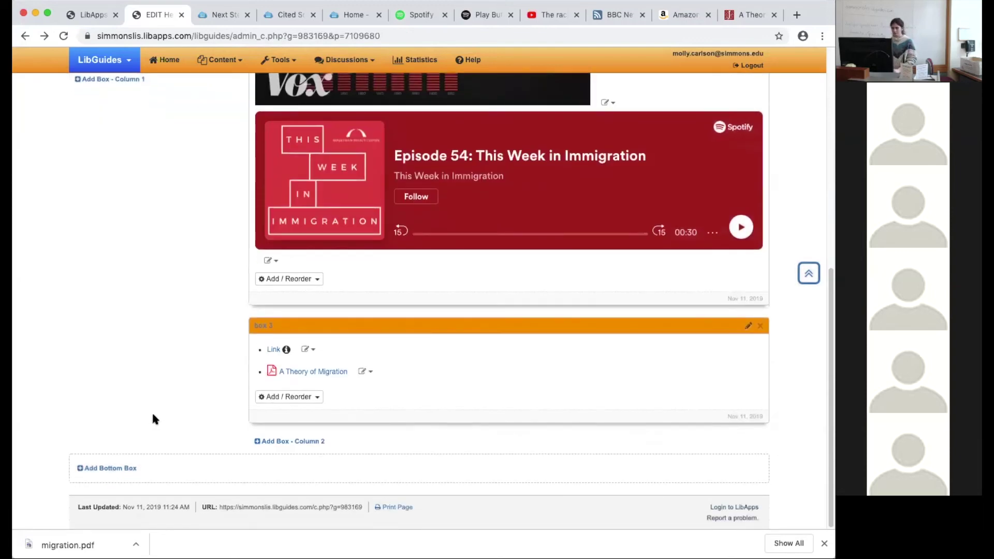
Open the "A Theory of Migration" document from box 3, check the PDF's pages, and close it
left_click(300, 376)
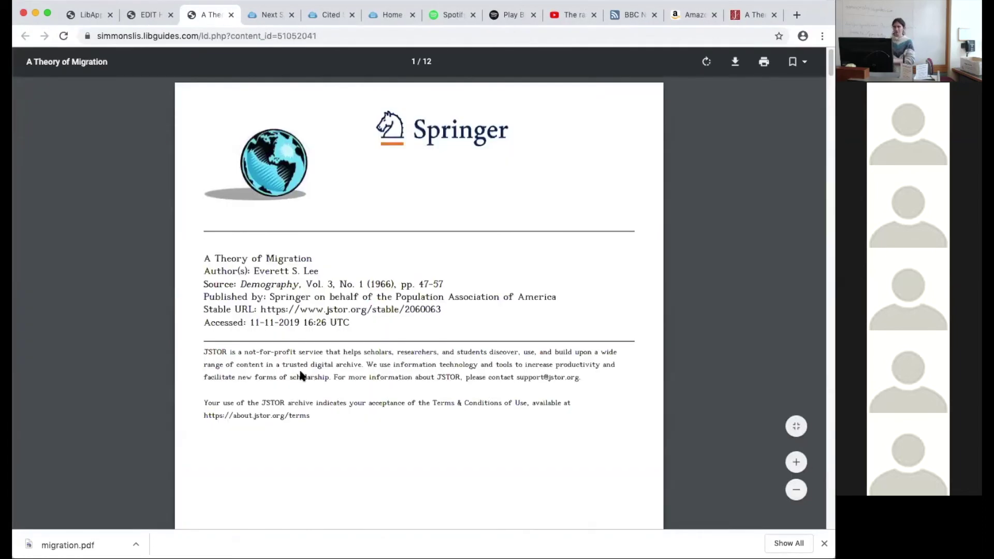
scroll(108, 136, "down", 10)
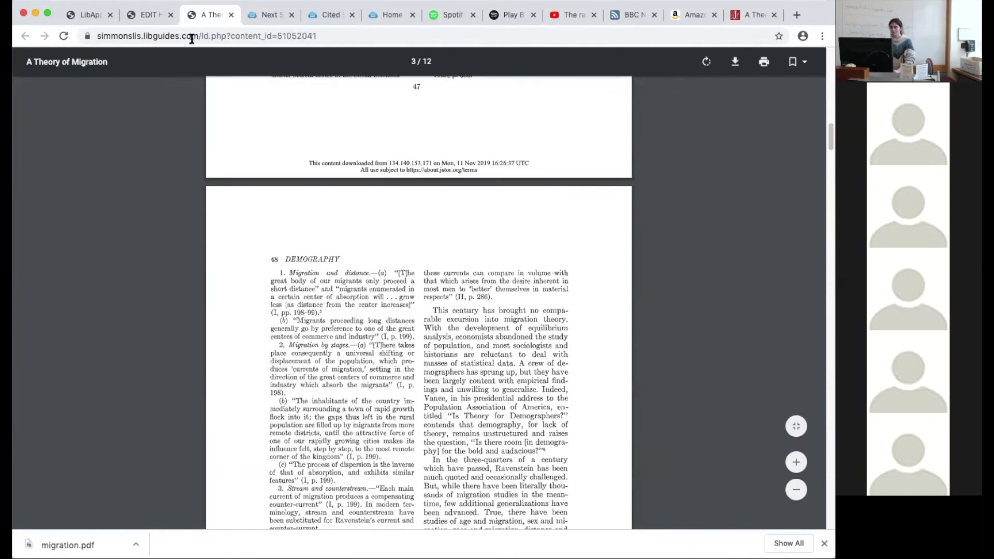
left_click(231, 15)
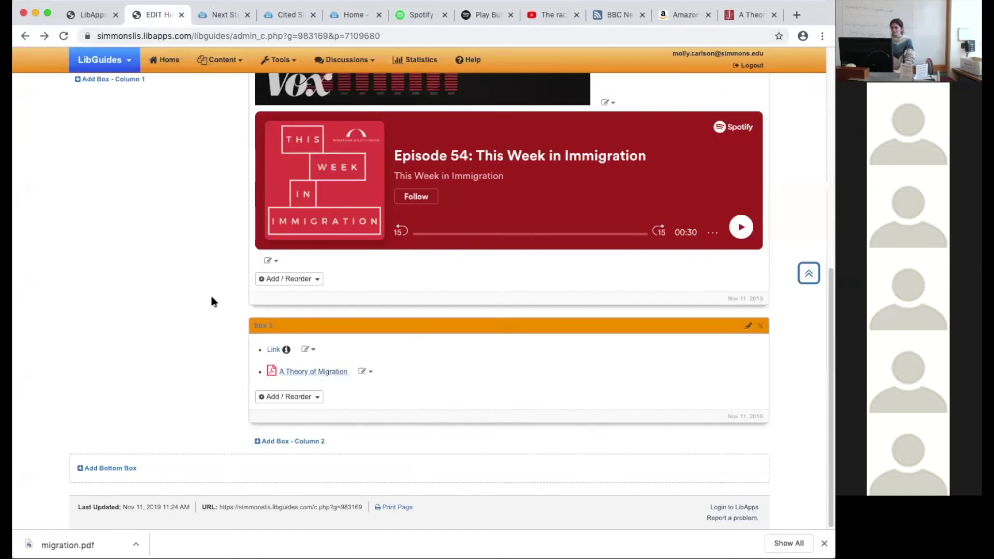
Start a new RSS Feed item in box 3 named "BBC Feed"
left_click(304, 396)
scroll(191, 371, "down", 2)
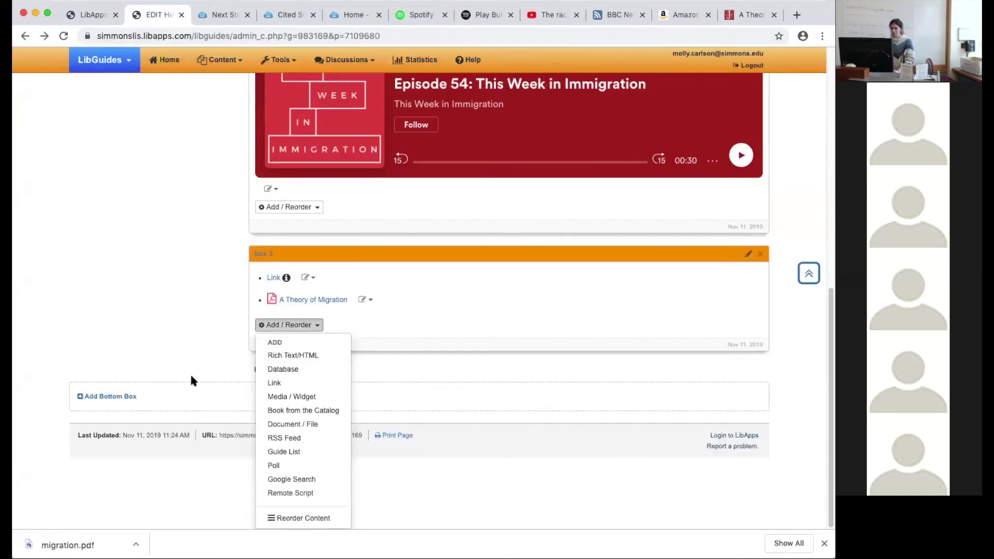
left_click(283, 438)
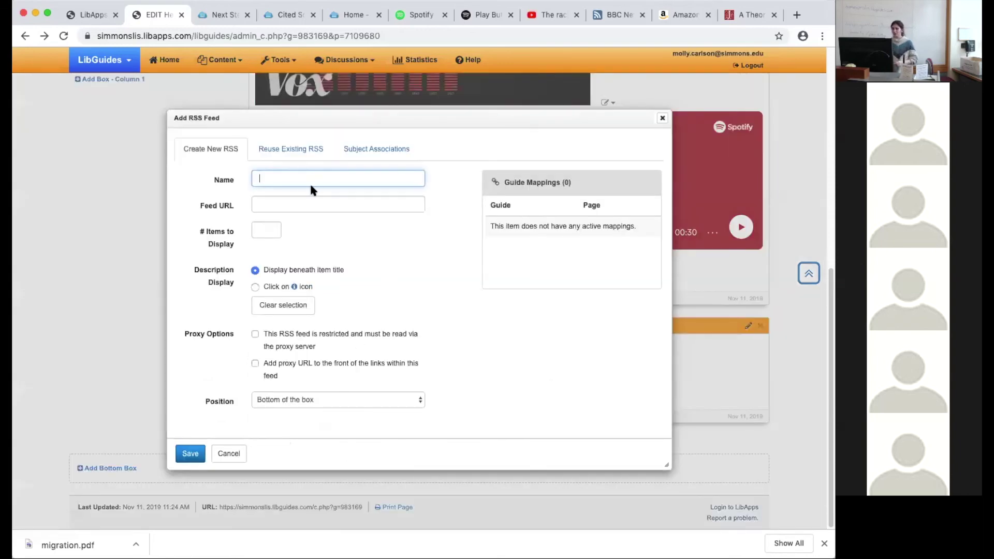
type("BB")
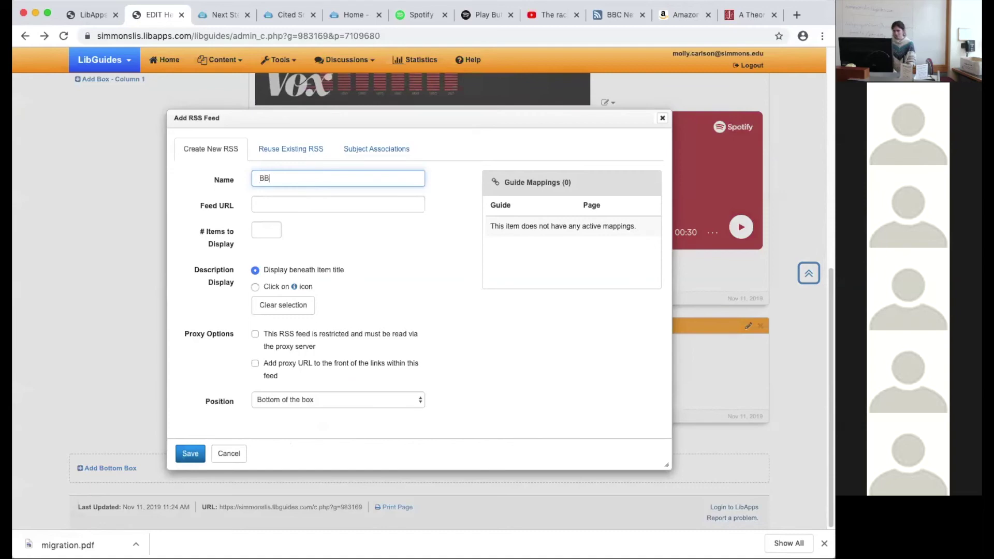
type("C Feed")
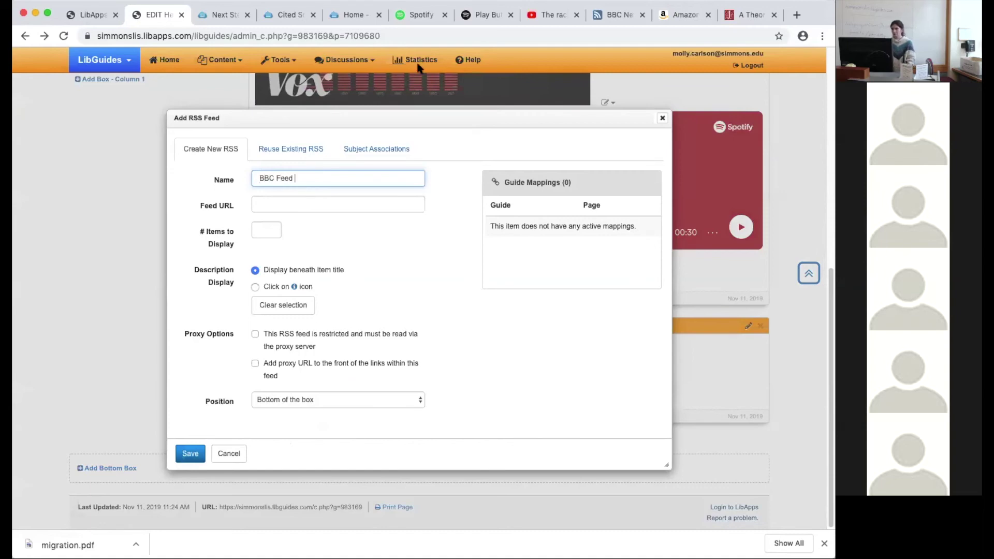
Copy the BBC News RSS Feed link address from the Feedspot list and enter it as the new item's feed URL
left_click(611, 16)
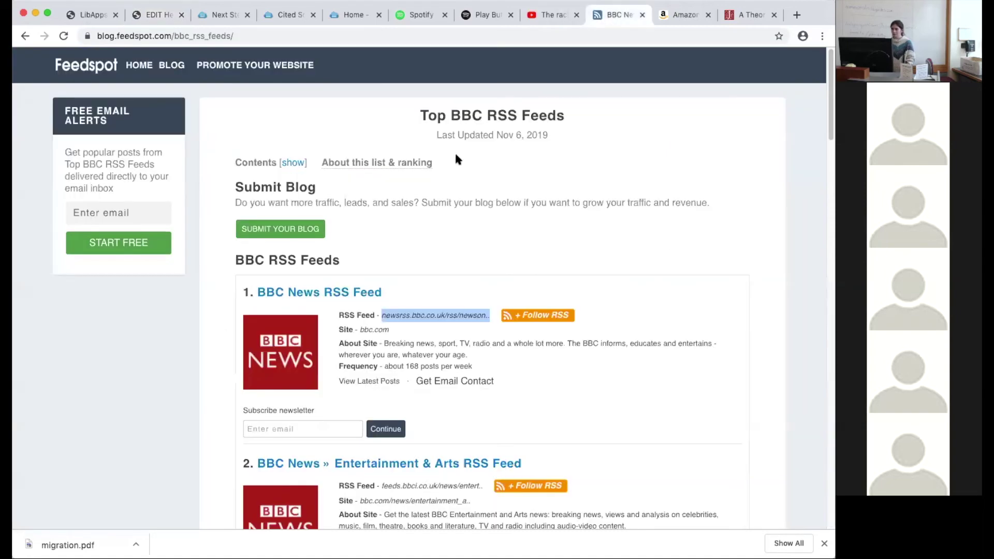
left_click(424, 315)
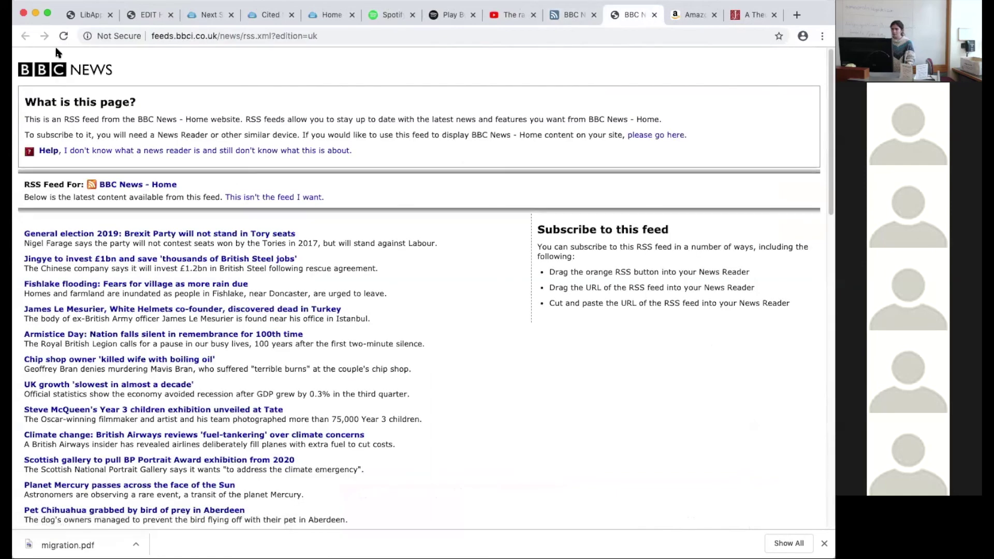
left_click(572, 15)
right_click(452, 315)
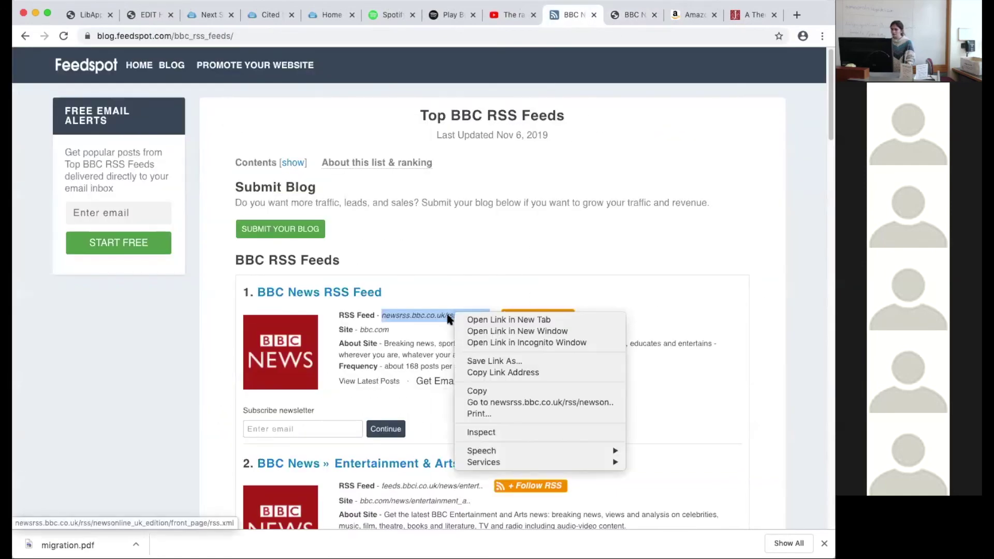
left_click(499, 372)
left_click(150, 15)
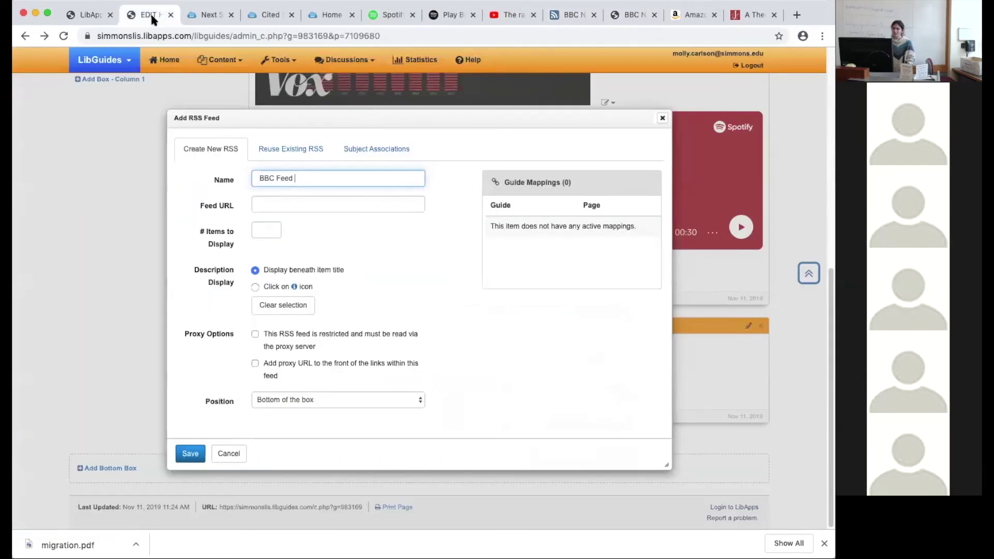
left_click(292, 203)
key("super+v")
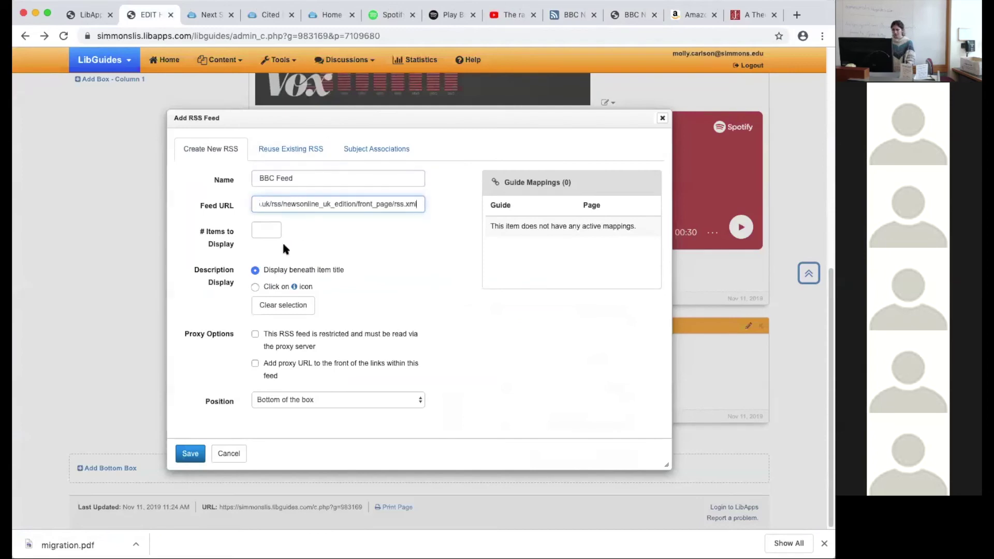
Set the number of feed items to display to 3 and save the BBC feed in box 3
left_click(260, 232)
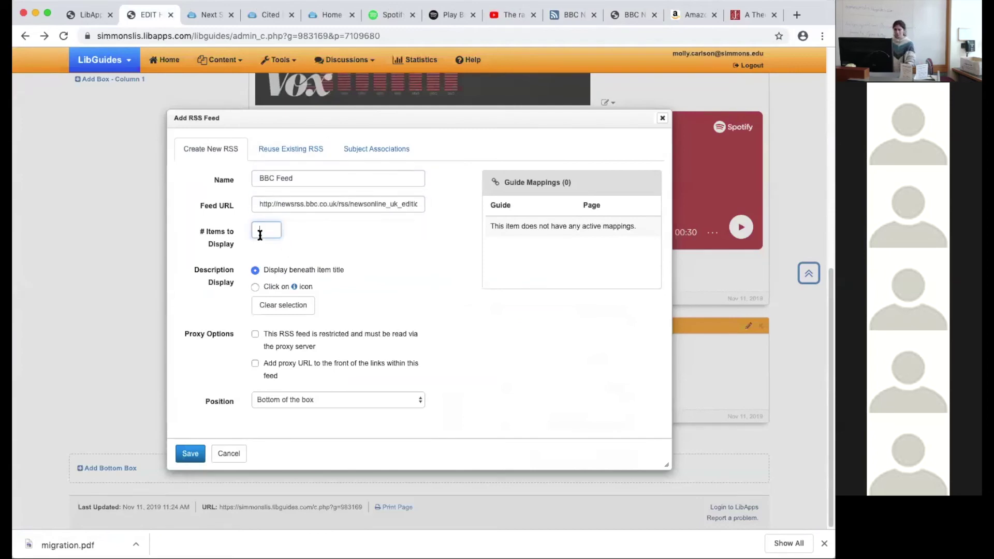
type("3")
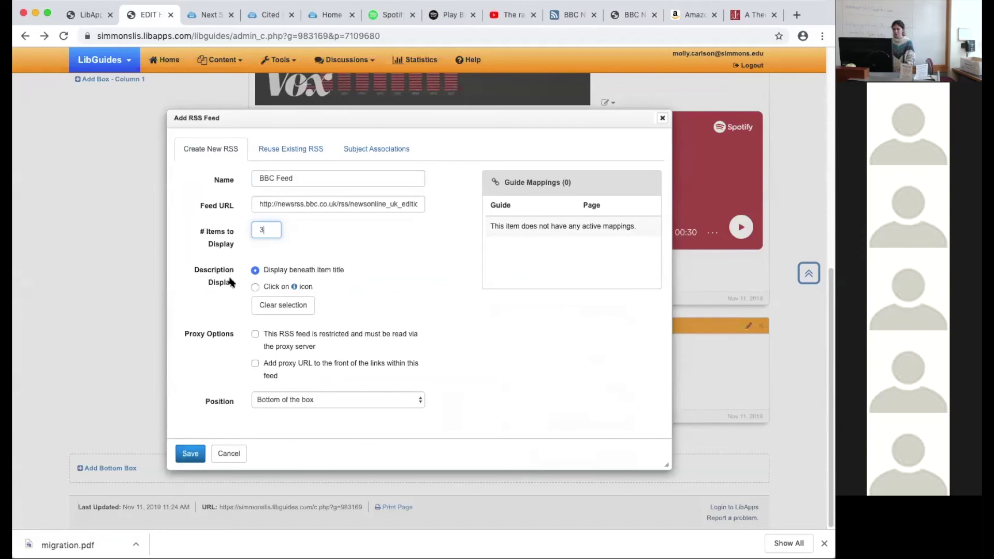
left_click(196, 454)
scroll(166, 337, "down", 3)
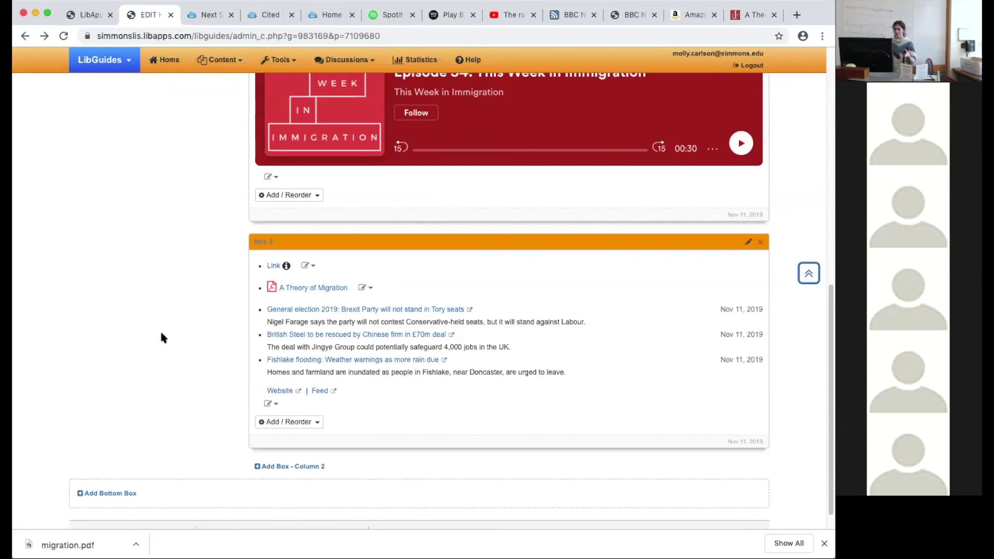
Open the BBC feed's first headline in a new tab and examine its description in box 3
right_click(358, 309)
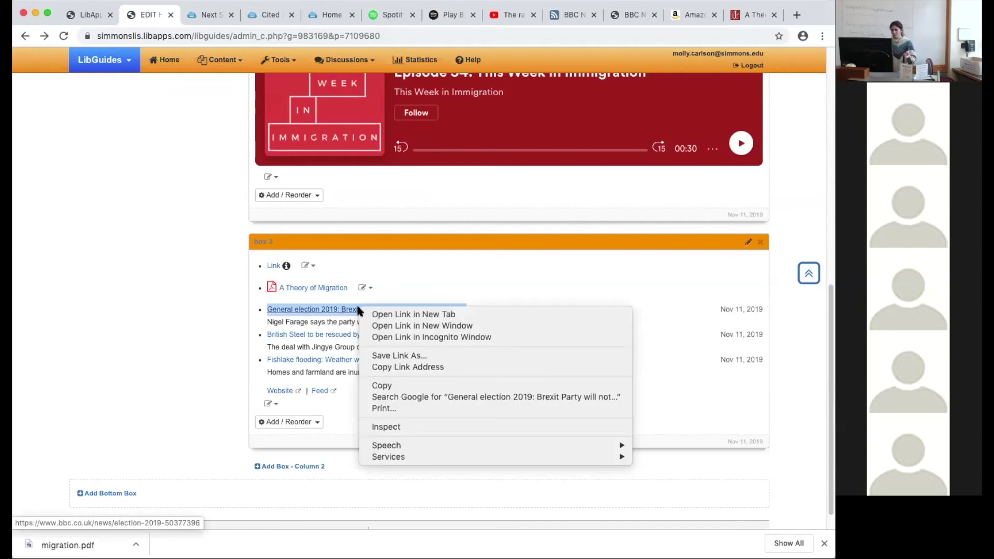
left_click(377, 315)
left_click(196, 15)
left_click(89, 16)
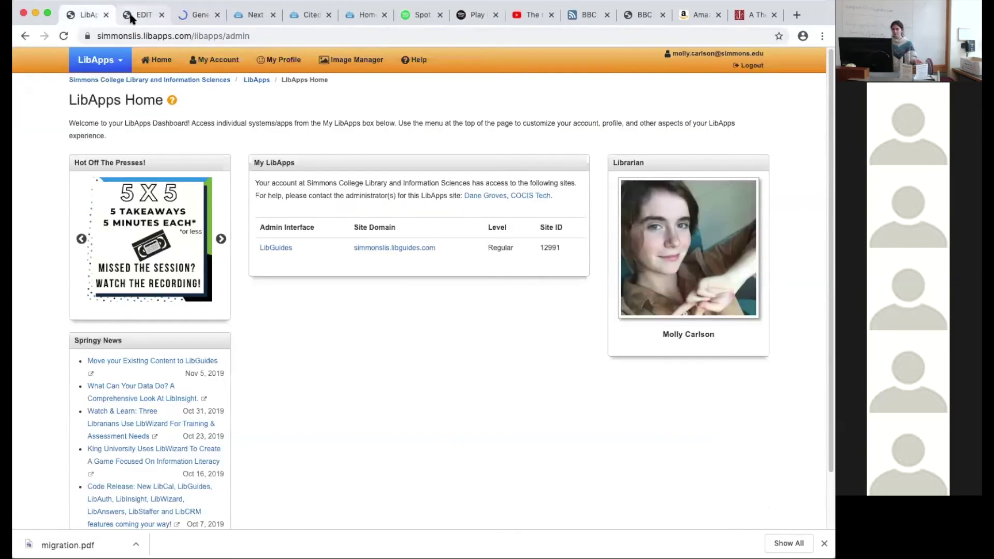
left_click(138, 15)
left_click_drag(272, 322, 587, 314)
left_click(589, 315)
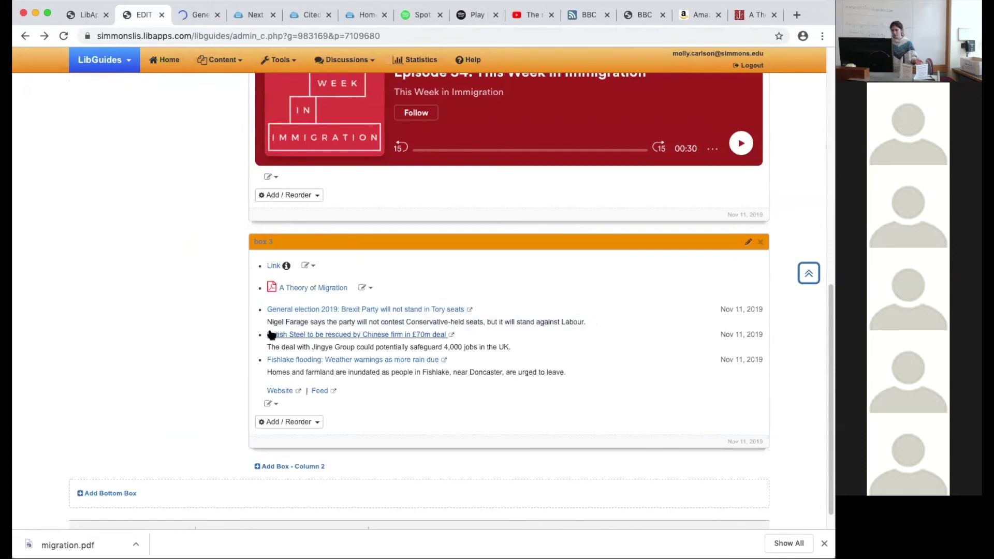
Open the BBC feed's Website and Feed links in new tabs, check the feed page, and return to the guide
right_click(282, 391)
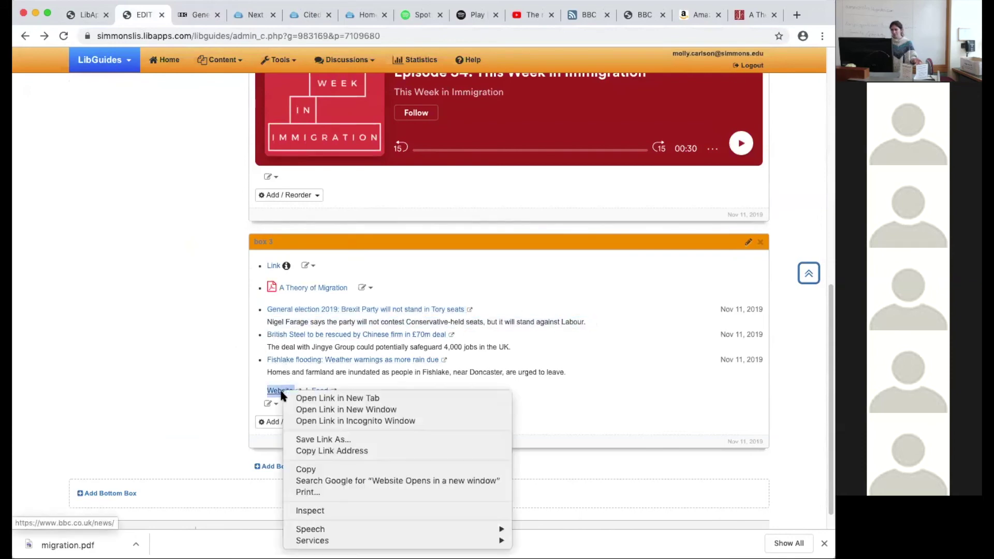
left_click(297, 398)
left_click(179, 15)
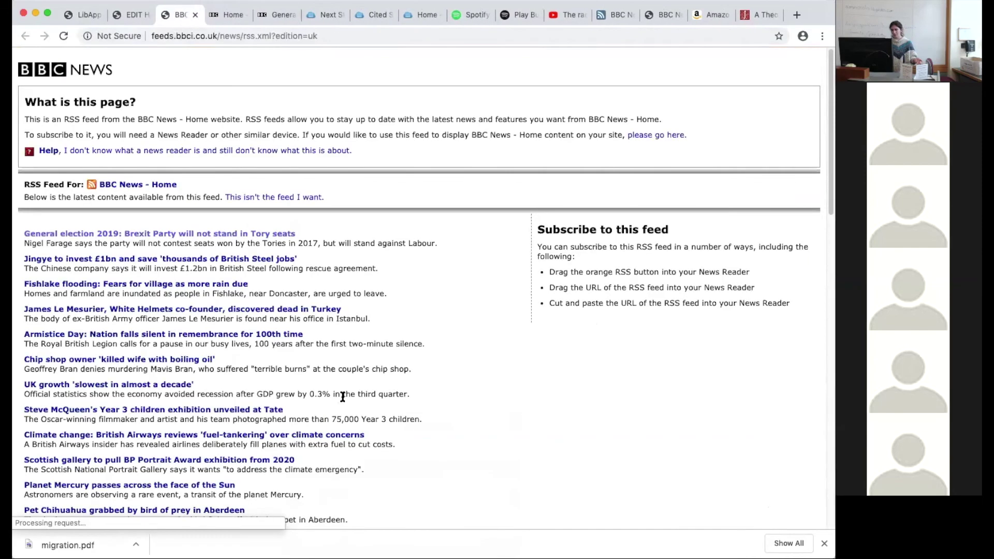
left_click(126, 15)
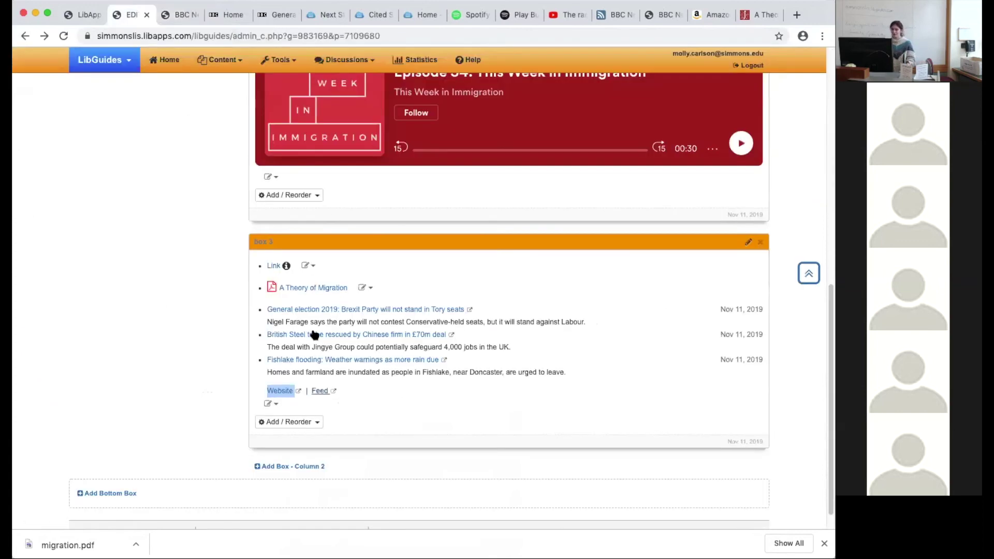
Close the BBC feed and BBC News homepage tabs and return to the guide editor
left_click(177, 15)
left_click(195, 19)
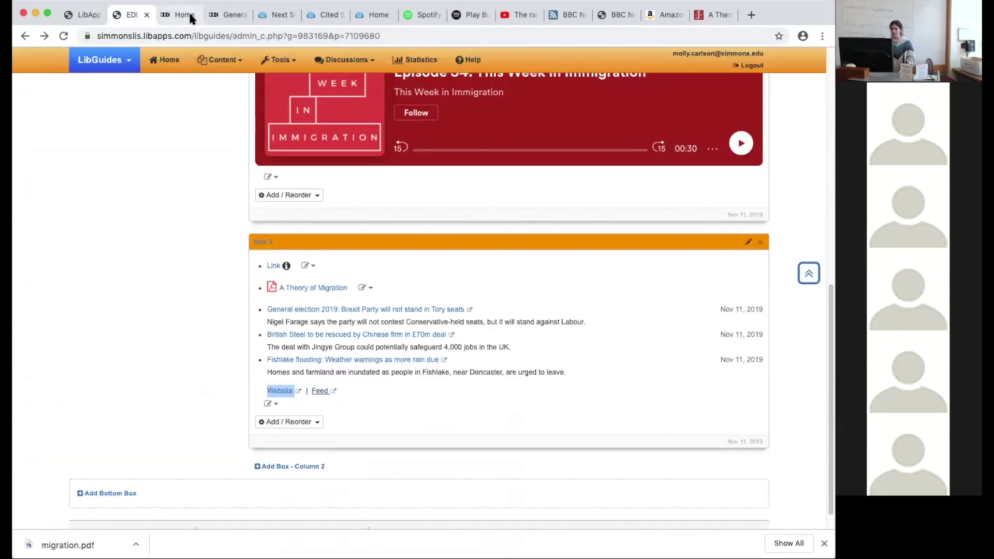
left_click(183, 15)
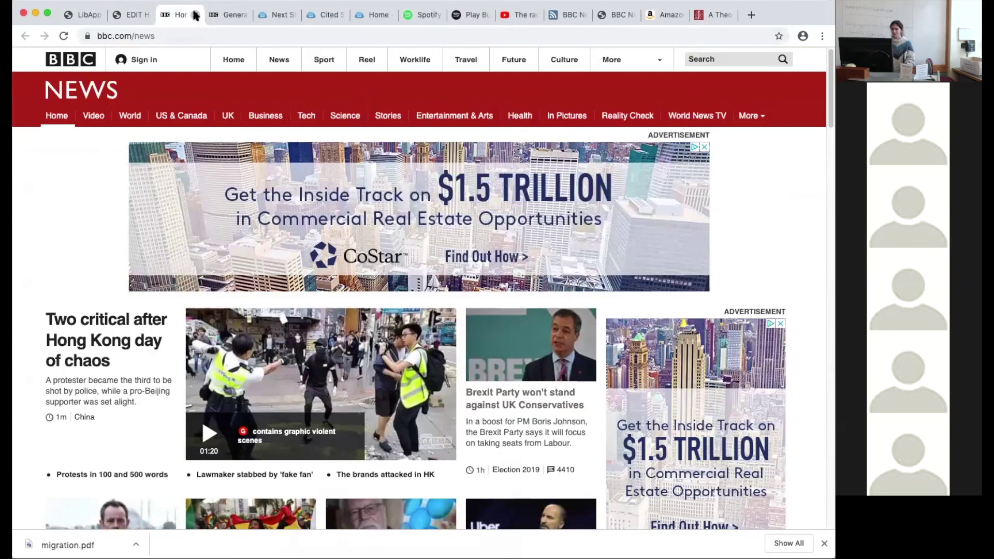
left_click(196, 19)
left_click(129, 13)
left_click(471, 402)
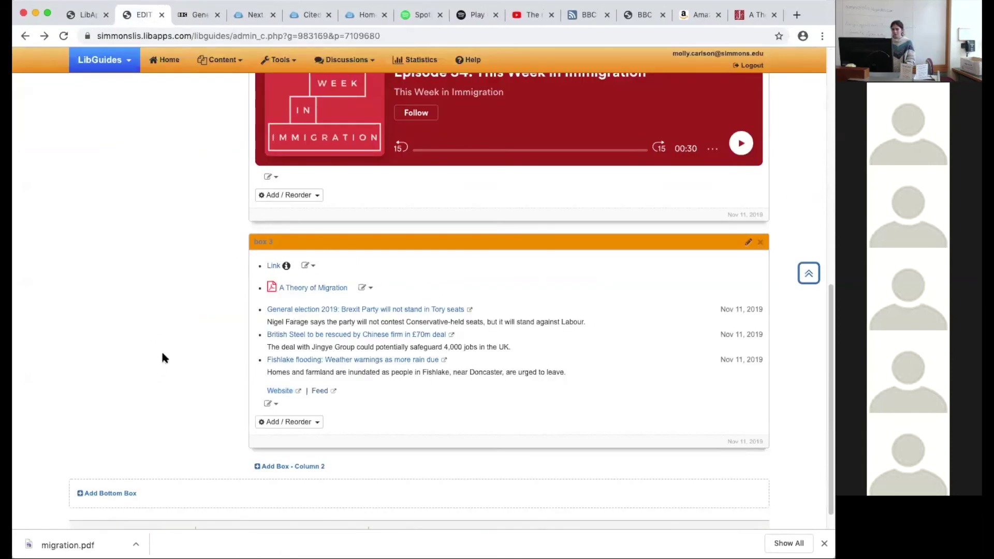
Start adding a guide list to box 3 and bring up its list type choices
scroll(162, 357, "down", 1)
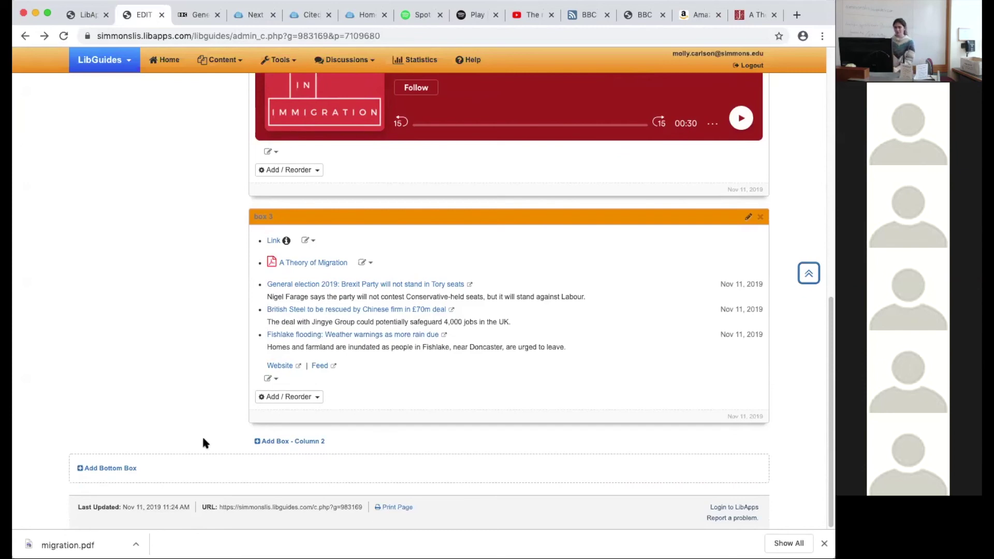
left_click(309, 396)
scroll(201, 409, "down", 2)
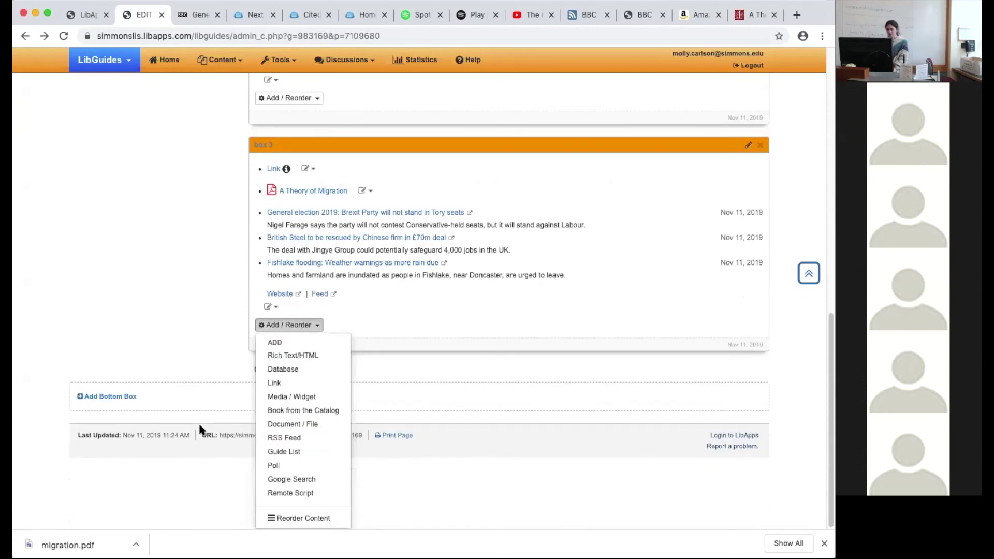
left_click(277, 452)
left_click(447, 217)
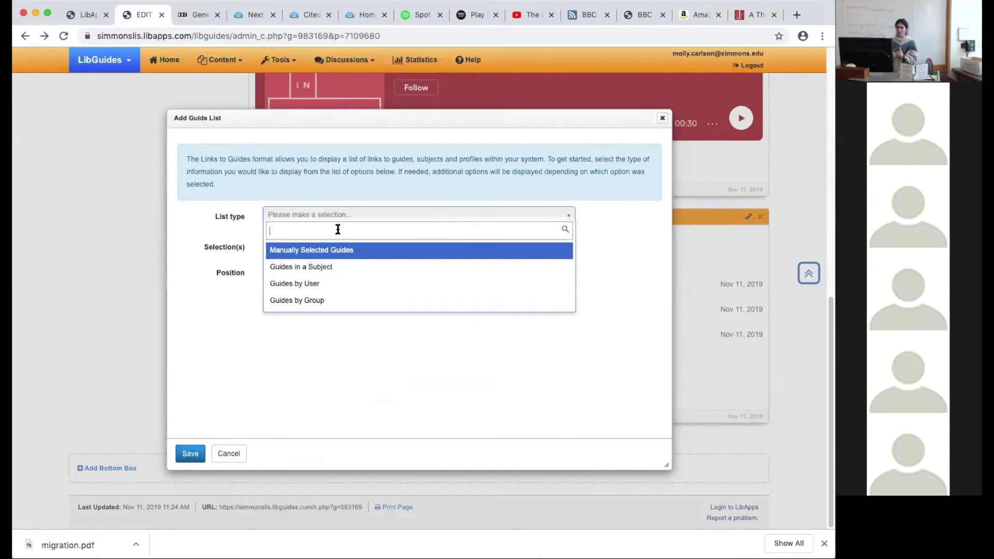
Try the Guides in a Subject list type and look for a subject to select
left_click(321, 267)
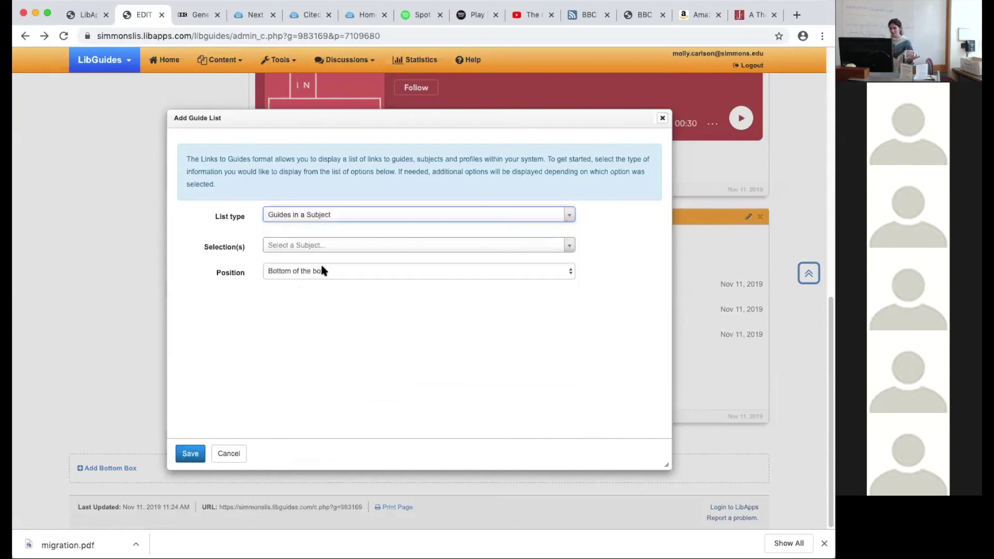
left_click(326, 245)
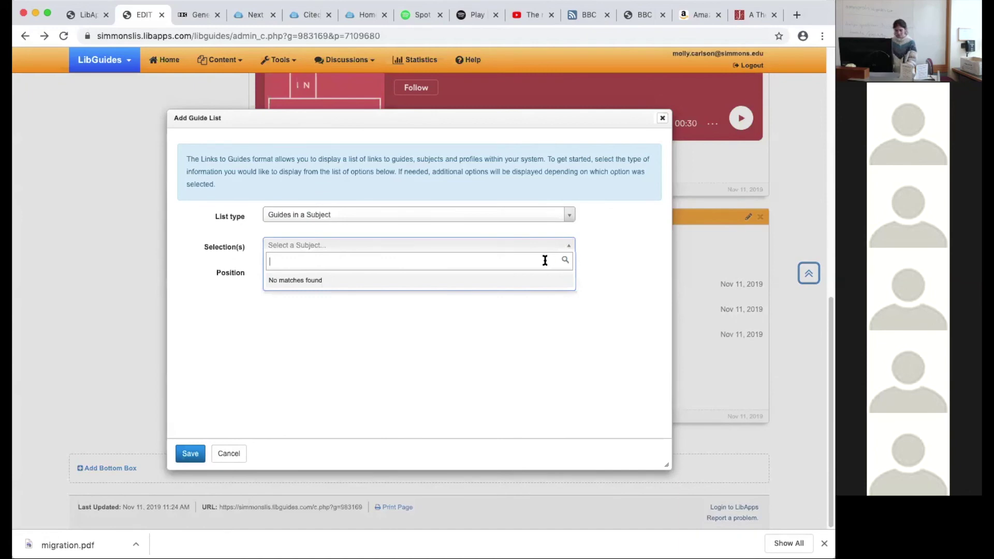
type("metohisot")
left_click(567, 242)
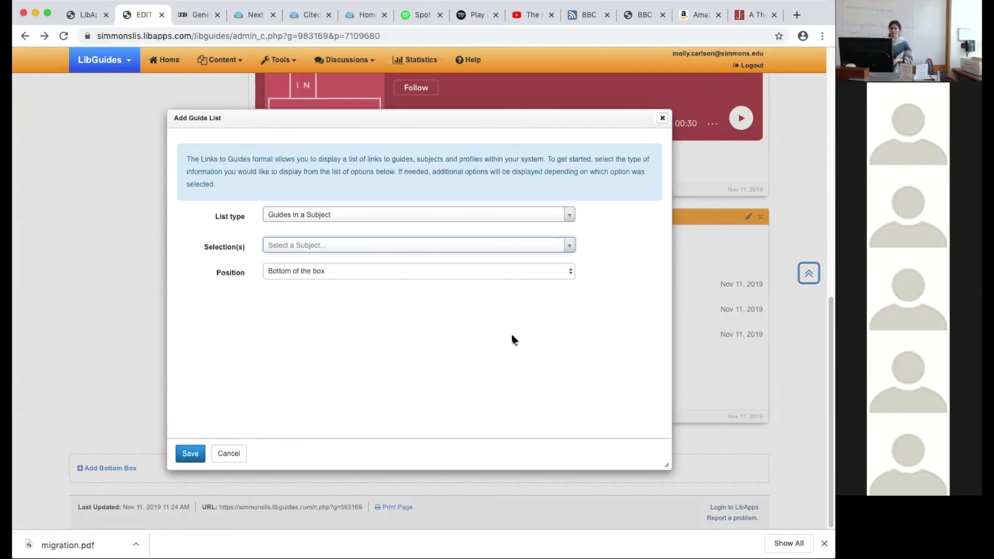
Set the list type to Manually Selected Guides, add the "Murder She Wrote", "Buffy the Vampire Slayer" and #MeToo guides, and save the list
left_click(570, 216)
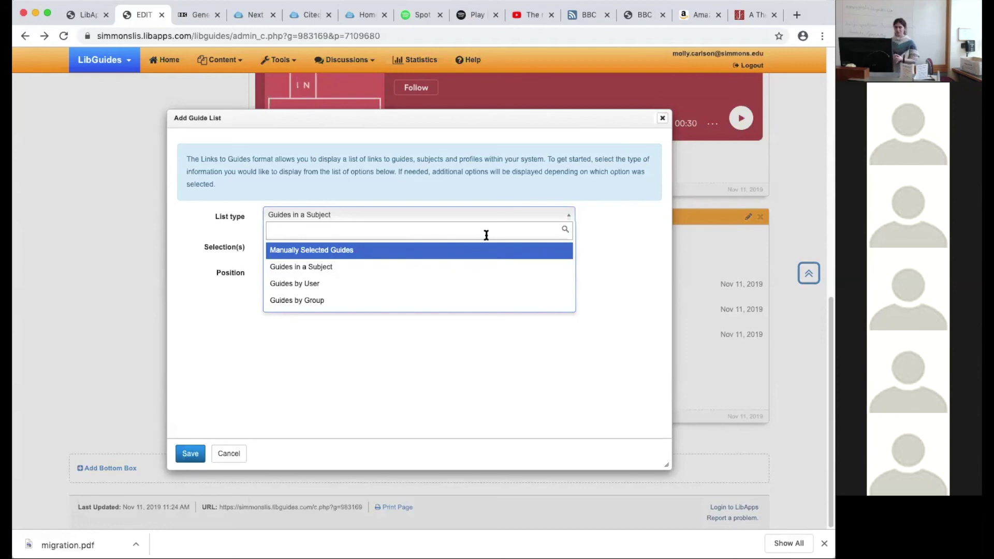
left_click(424, 252)
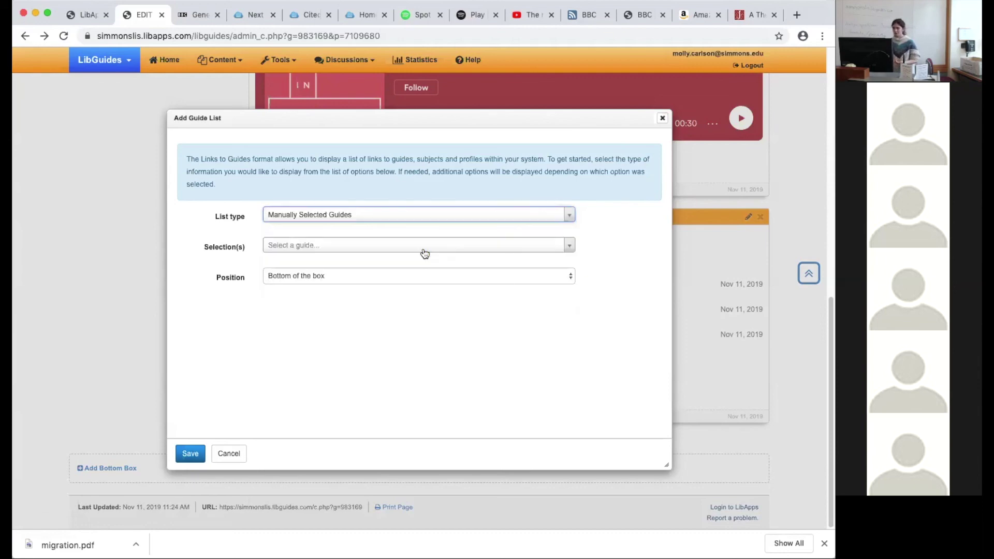
left_click(404, 248)
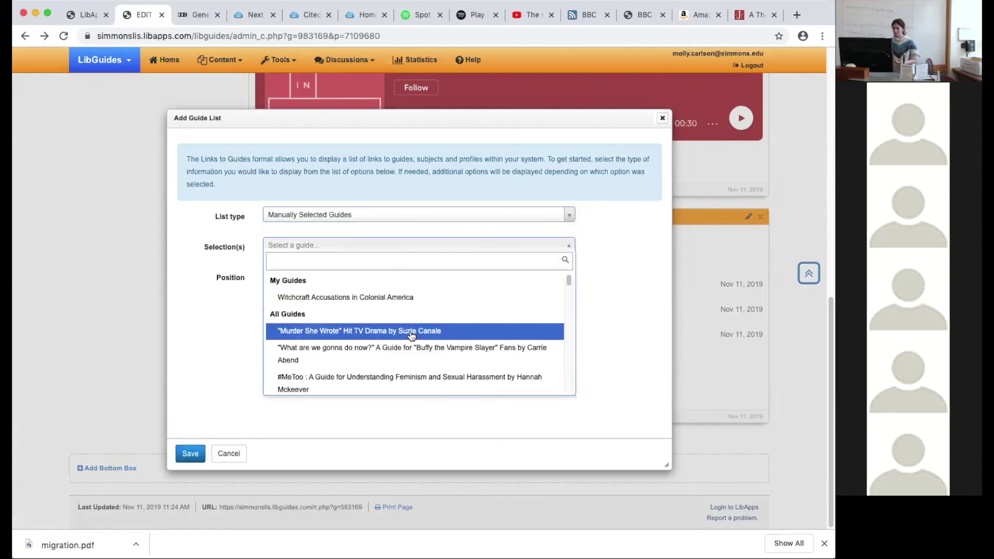
left_click(412, 331)
left_click(403, 248)
left_click(414, 353)
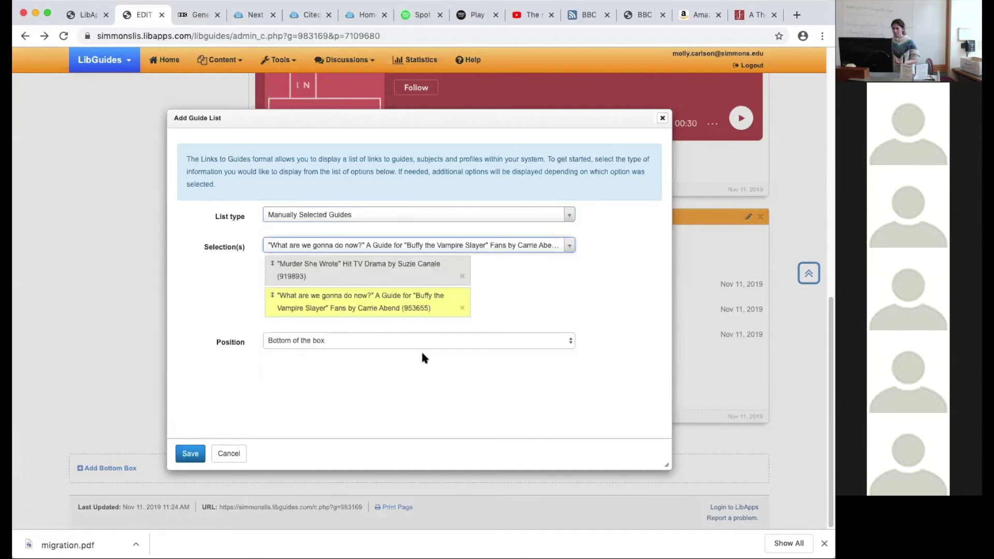
left_click(455, 249)
left_click(444, 374)
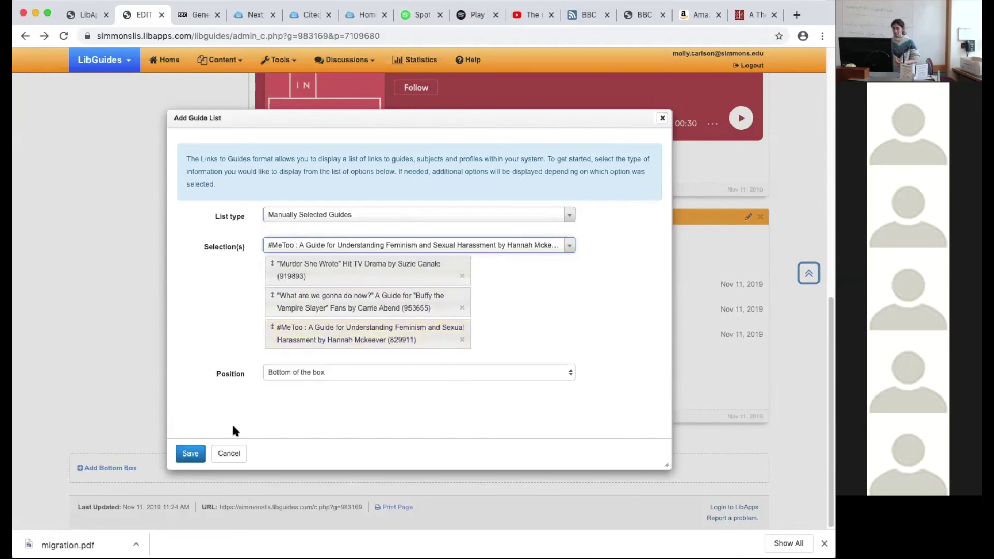
left_click(190, 453)
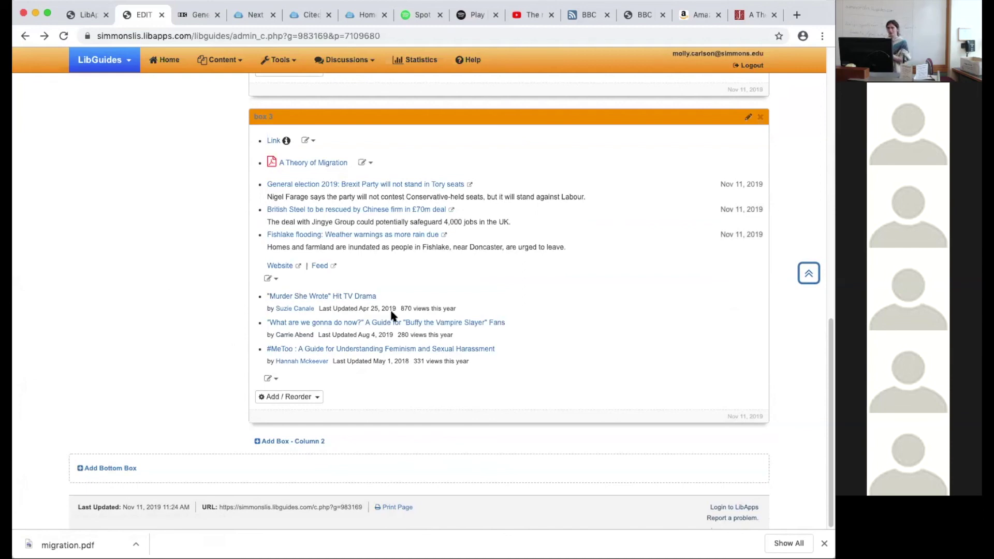
Start a new poll in box 3 with the title "What is your favorite season?"
left_click(290, 397)
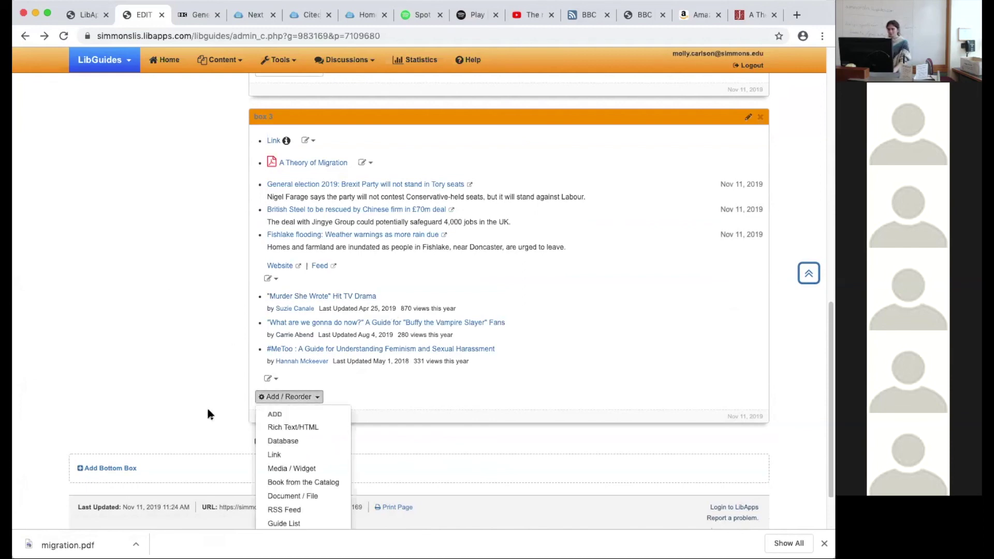
scroll(207, 405, "down", 3)
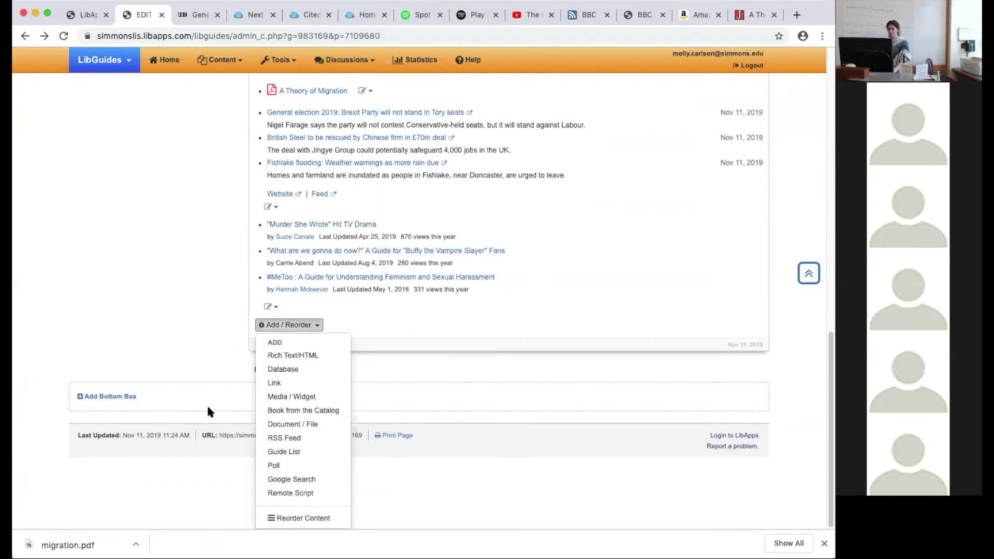
left_click(314, 467)
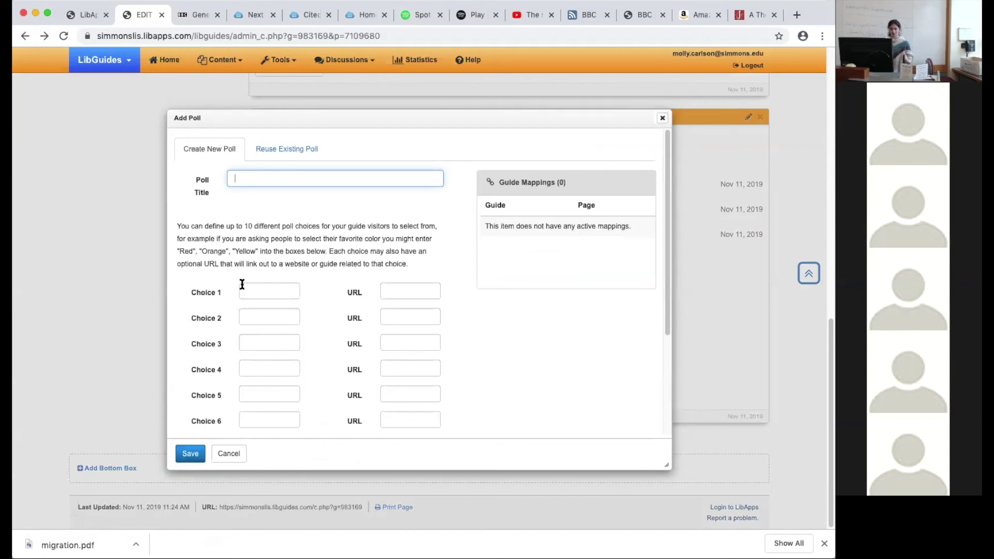
type("What is your favorite season?")
Enter Spring, Summer, Fall and Winter as the poll's first four choices and save the poll
left_click(262, 291)
type("Spring")
left_click(269, 316)
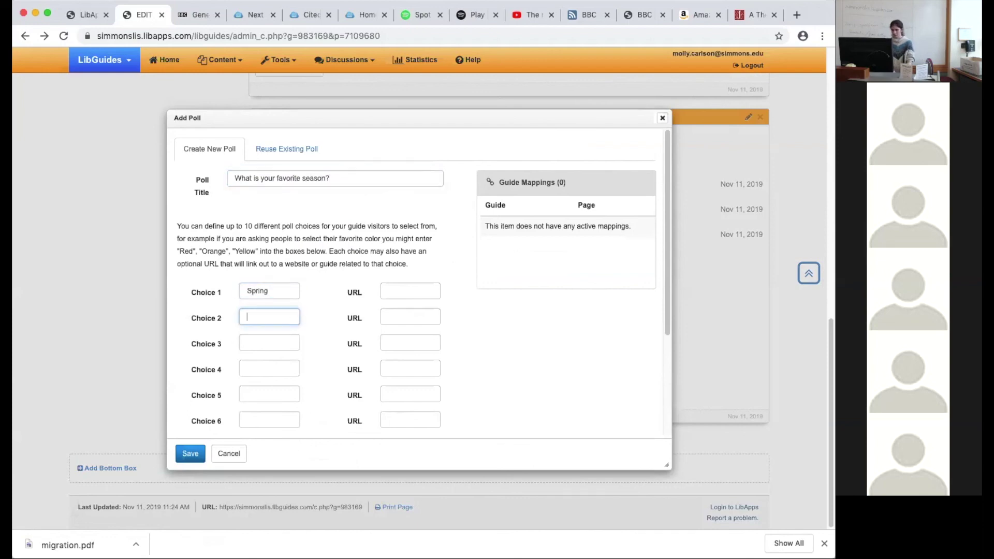
type("Summer")
left_click(269, 342)
type("Fal")
left_click(269, 368)
type("Winter")
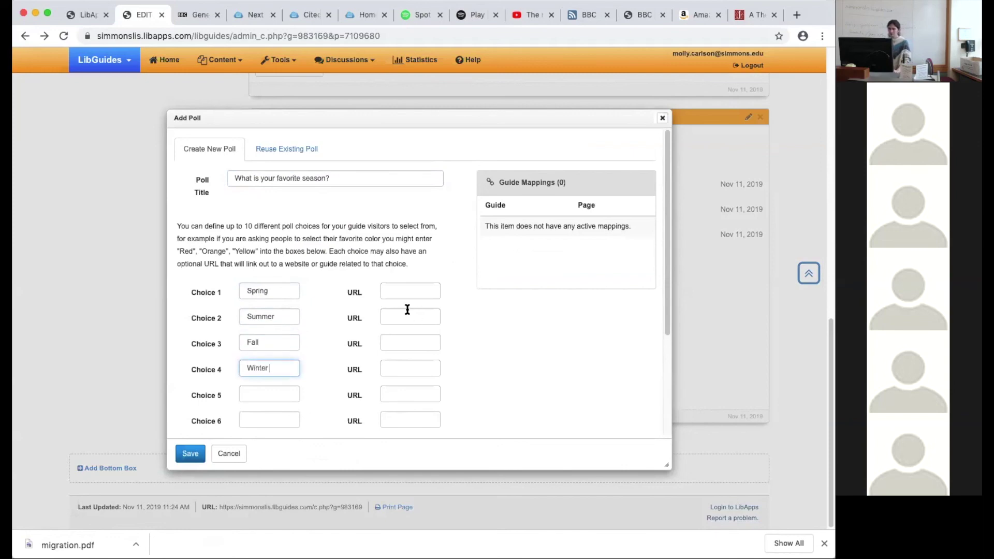
scroll(498, 331, "down", 3)
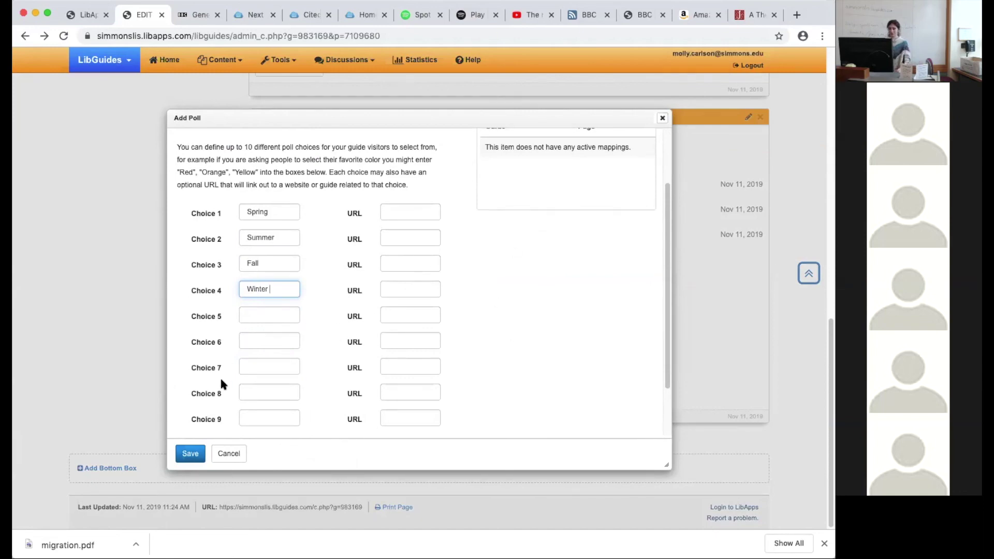
left_click(192, 453)
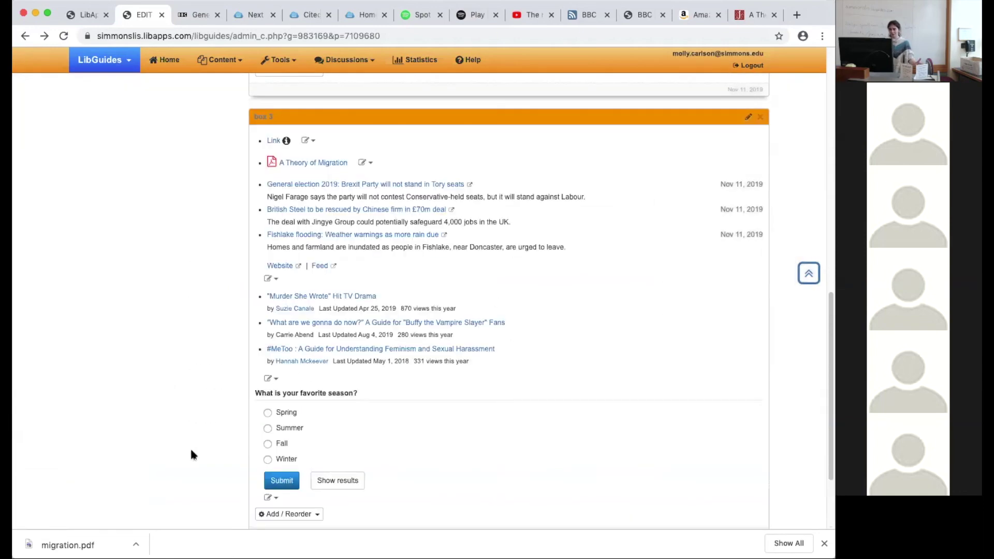
Test the season poll in box 3 by submitting one vote for Spring and one for Fall
scroll(170, 383, "down", 1)
scroll(173, 382, "down", 2)
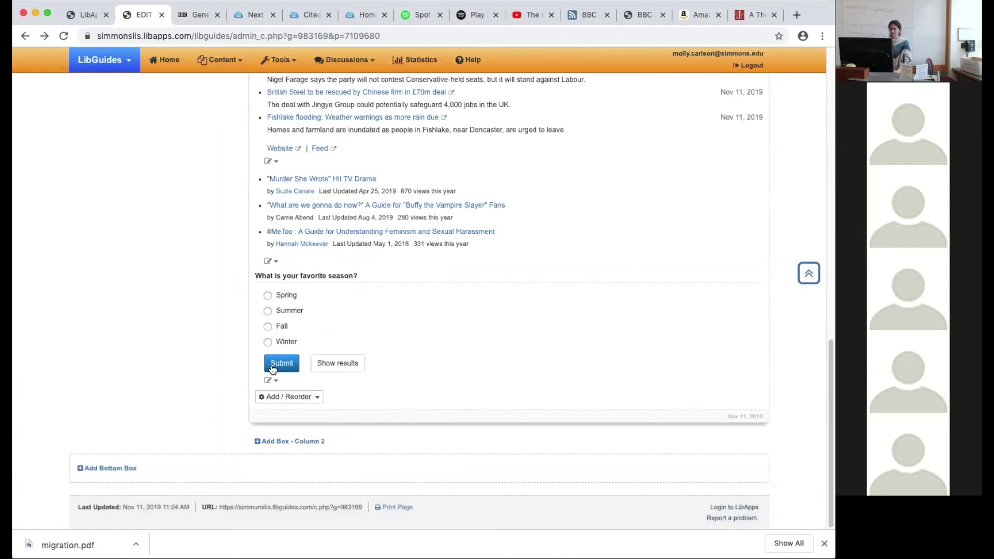
left_click(268, 295)
left_click(280, 363)
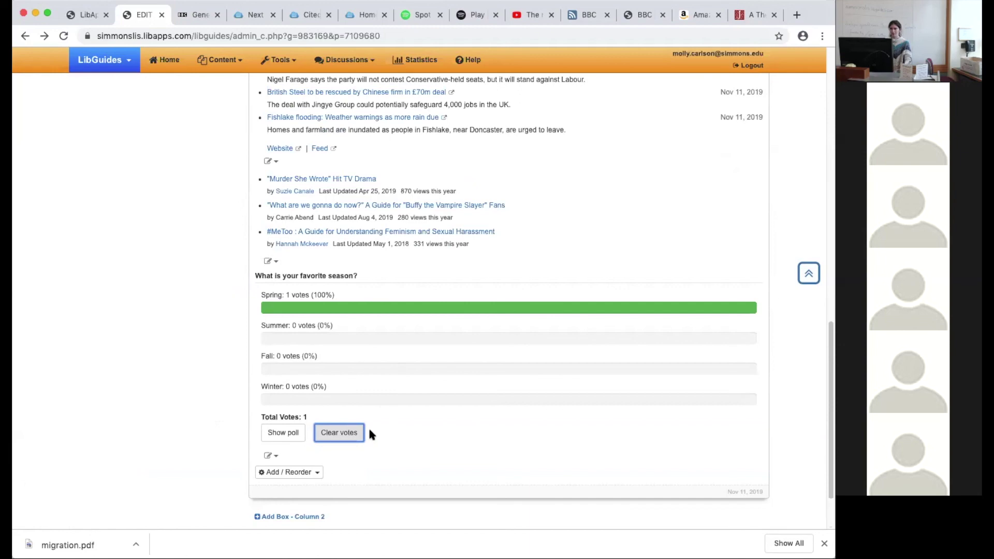
left_click(290, 434)
left_click(267, 327)
left_click(284, 367)
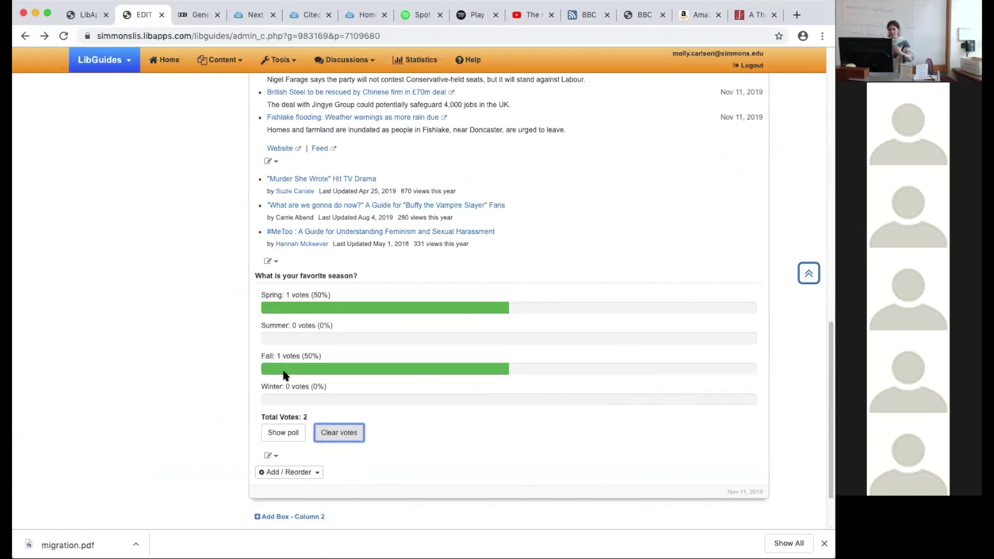
Clear the season poll's votes and show its voting form again
left_click(344, 432)
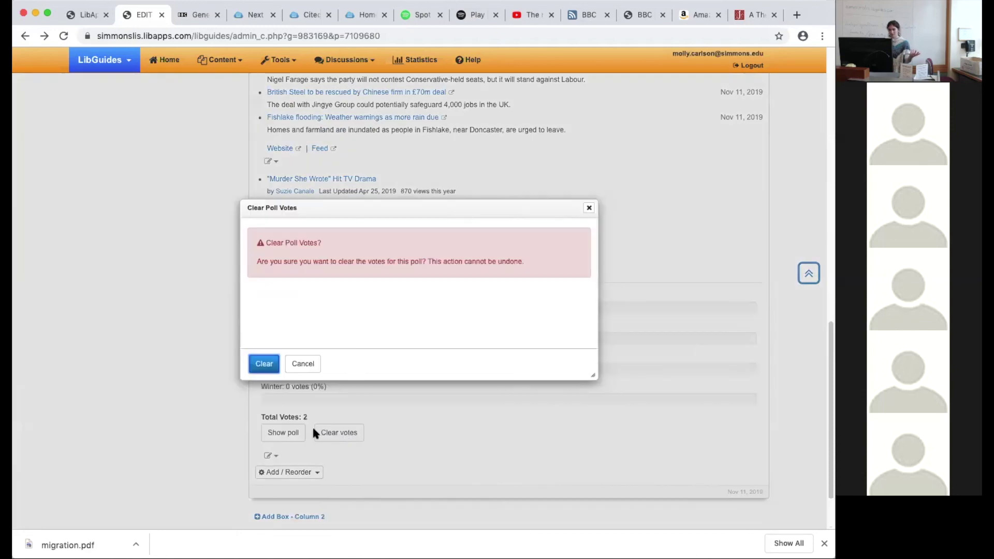
left_click(264, 364)
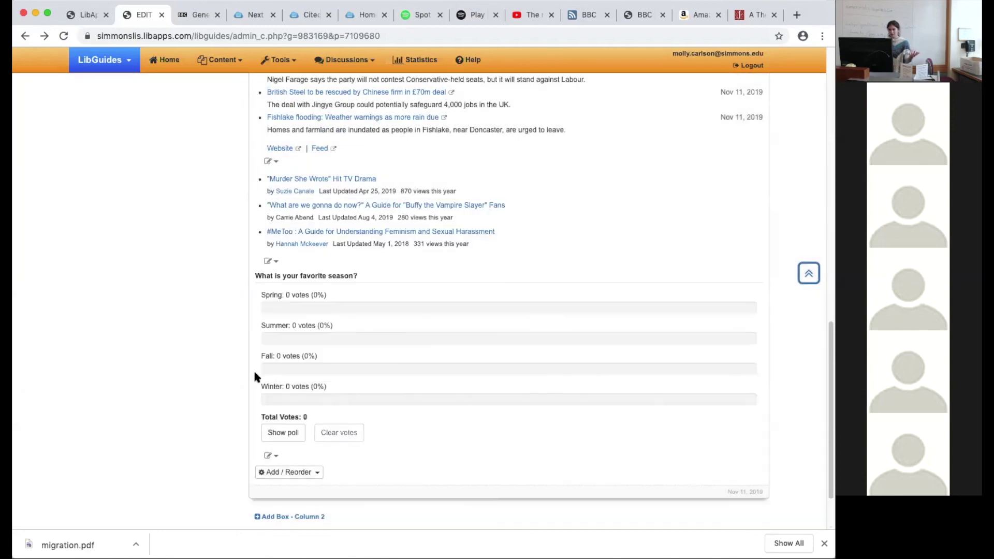
left_click(284, 434)
Start adding a Google Search item to box 3 with Web as the search type
left_click(284, 397)
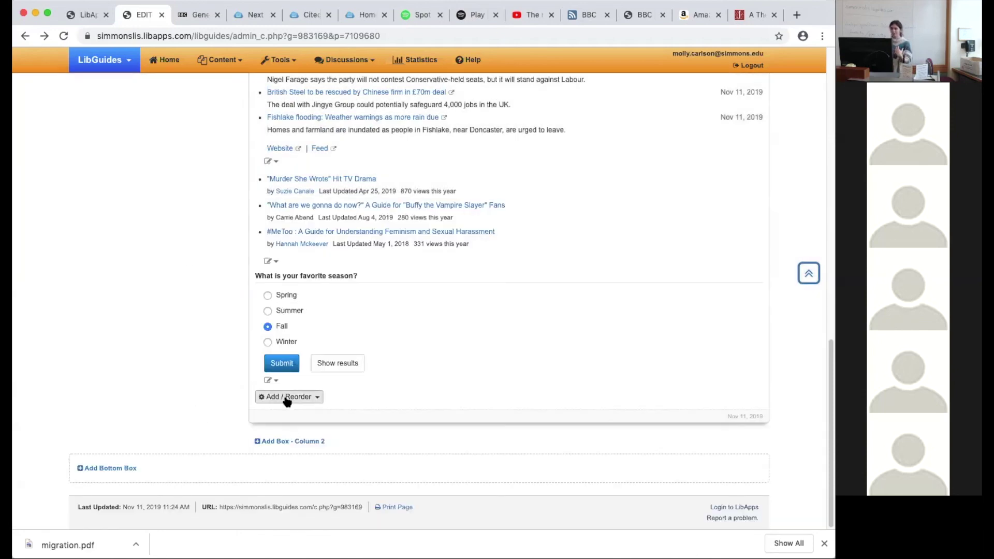
scroll(200, 399, "down", 3)
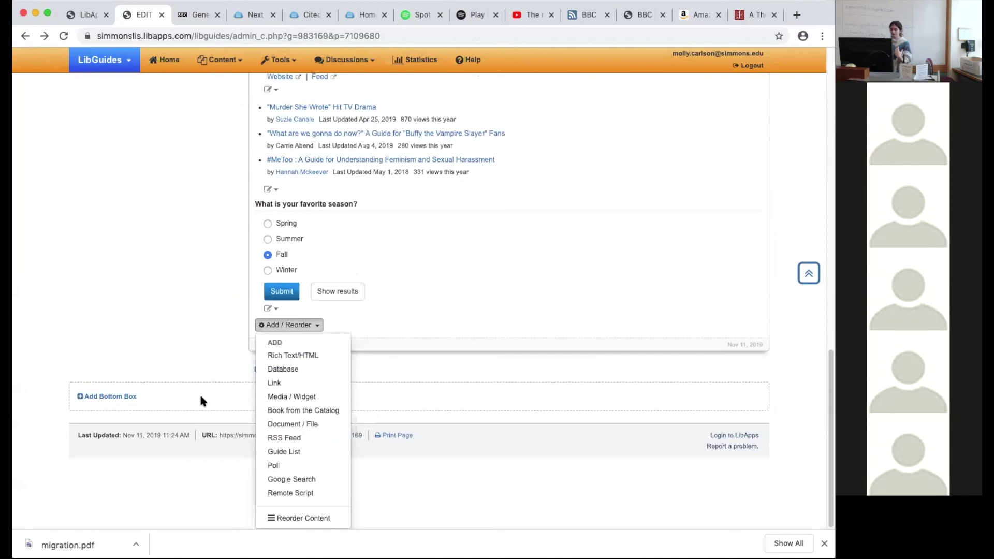
left_click(283, 480)
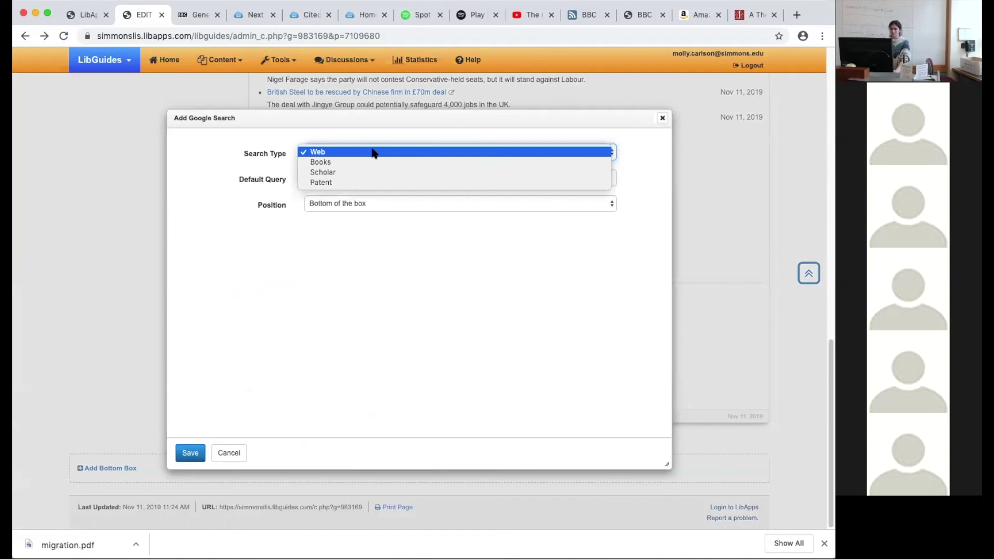
left_click(521, 151)
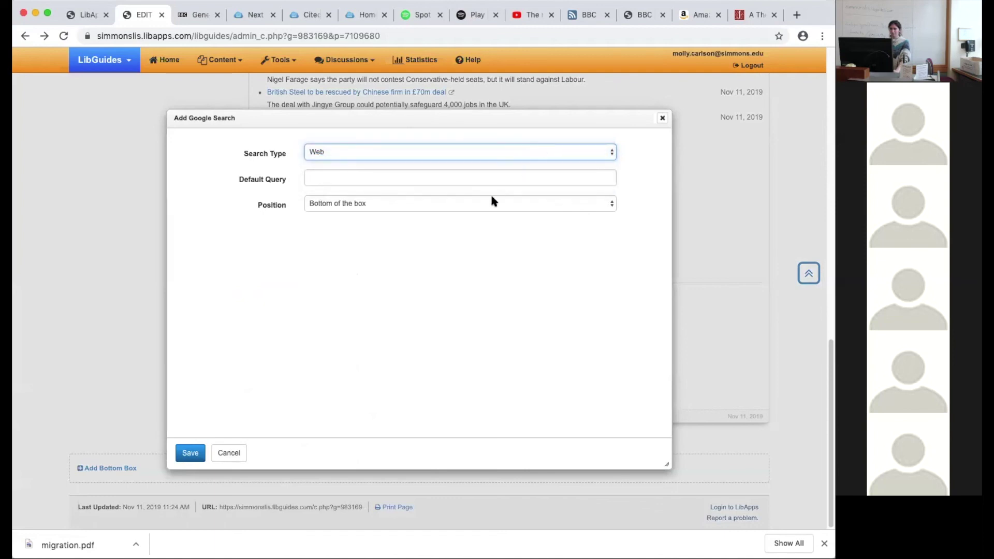
Set the Google Search item's default query to "migration" and save it in box 3
left_click(488, 179)
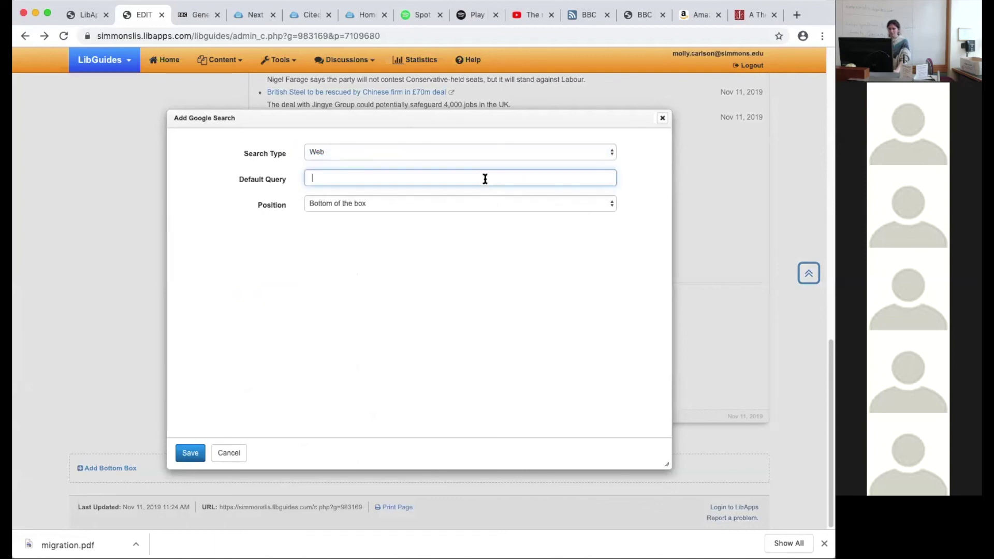
type("migration and")
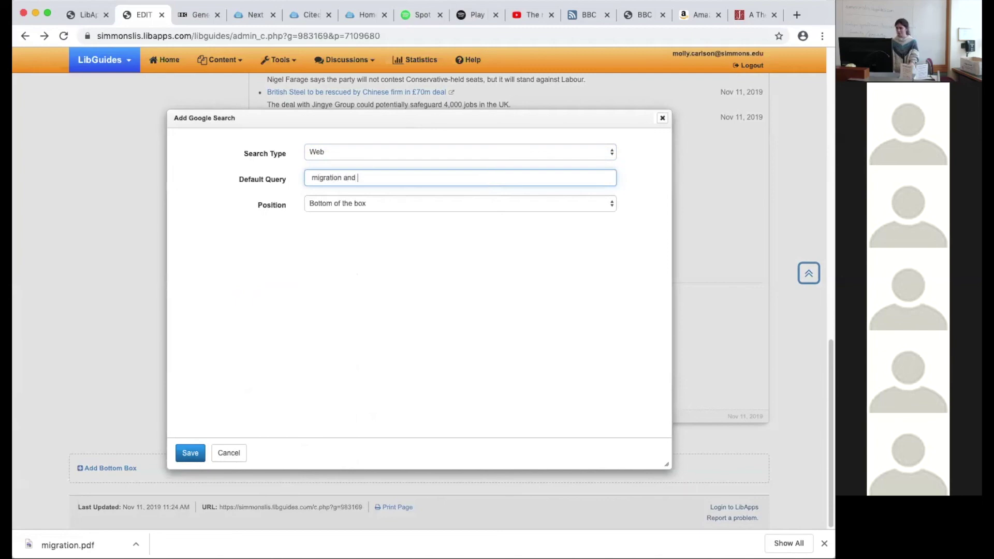
key("BackSpace")
key("BackSpace")
key("BackSpace")
key("BackSpace")
key("BackSpace")
key("BackSpace")
key("BackSpace")
key("BackSpace")
key("BackSpace")
key("BackSpace")
key("BackSpace")
key("BackSpace")
type("migration")
left_click(193, 453)
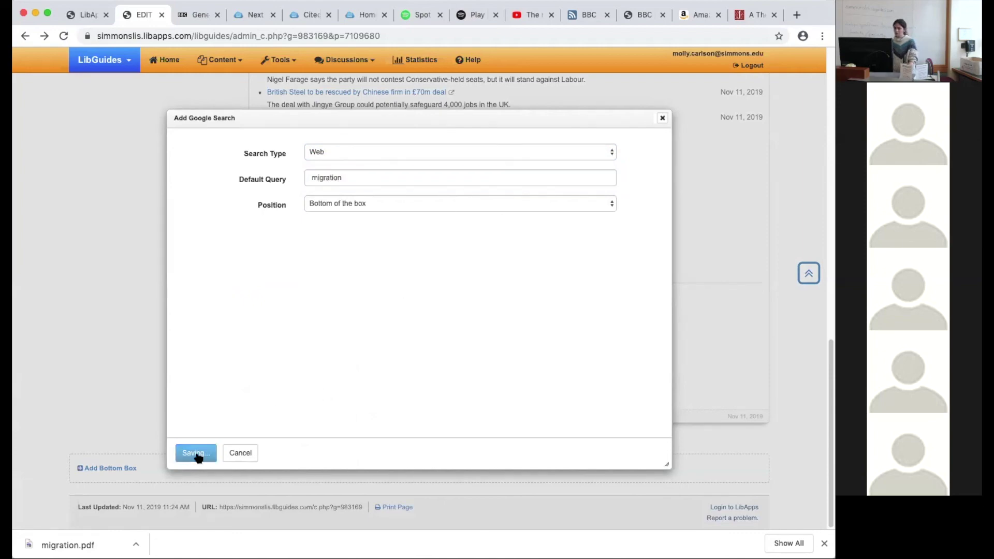
scroll(211, 433, "down", 2)
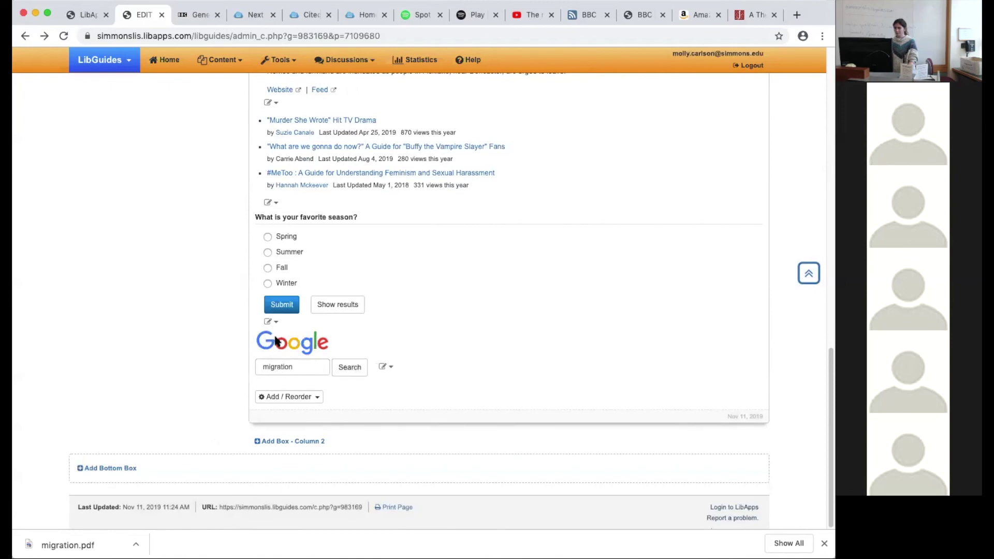
Test the Google Search item in box 3 with its "migration" query, and return to the guide editor
left_click(349, 370)
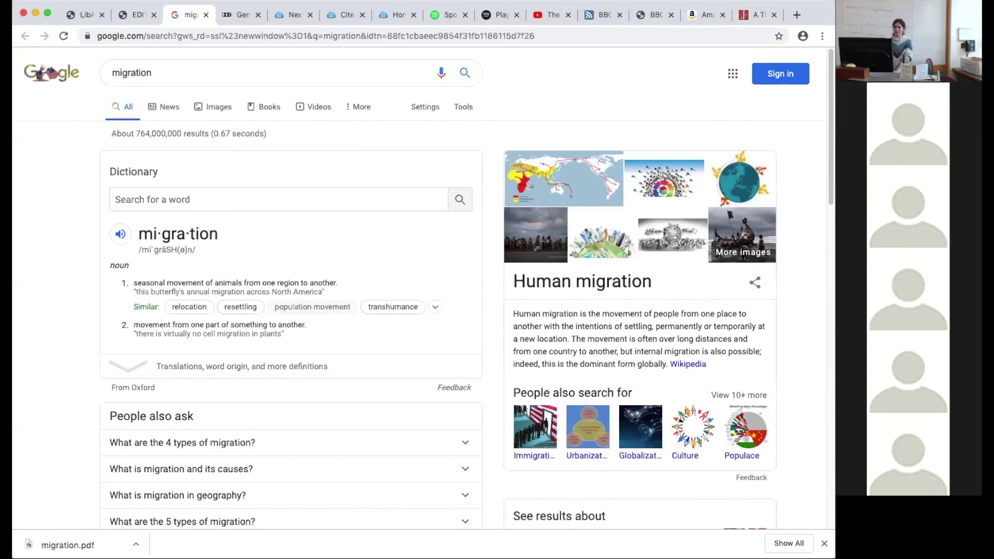
left_click(134, 15)
Review the guidelines for adding a new Remote Script to box 3, and close the form without adding a script
left_click(289, 396)
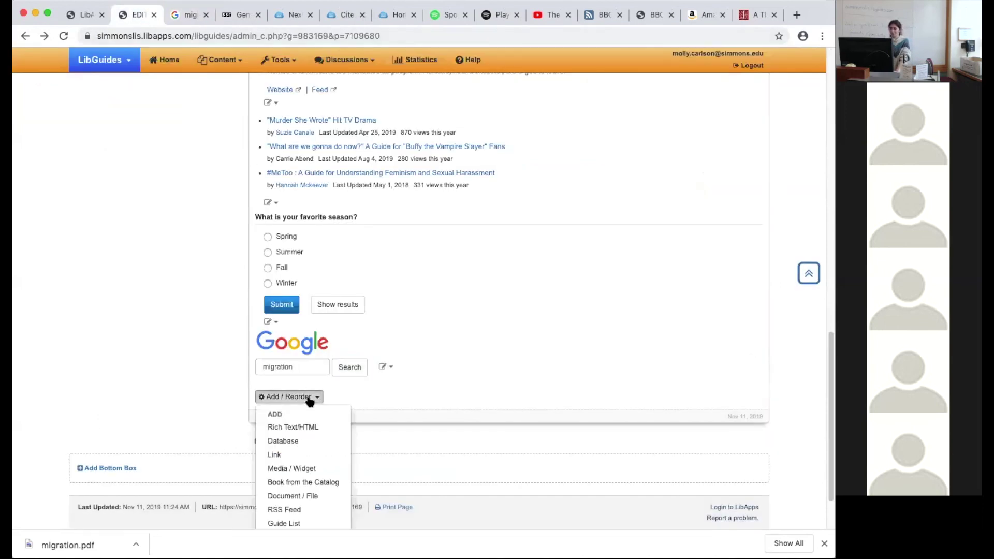
scroll(283, 510, "down", 2)
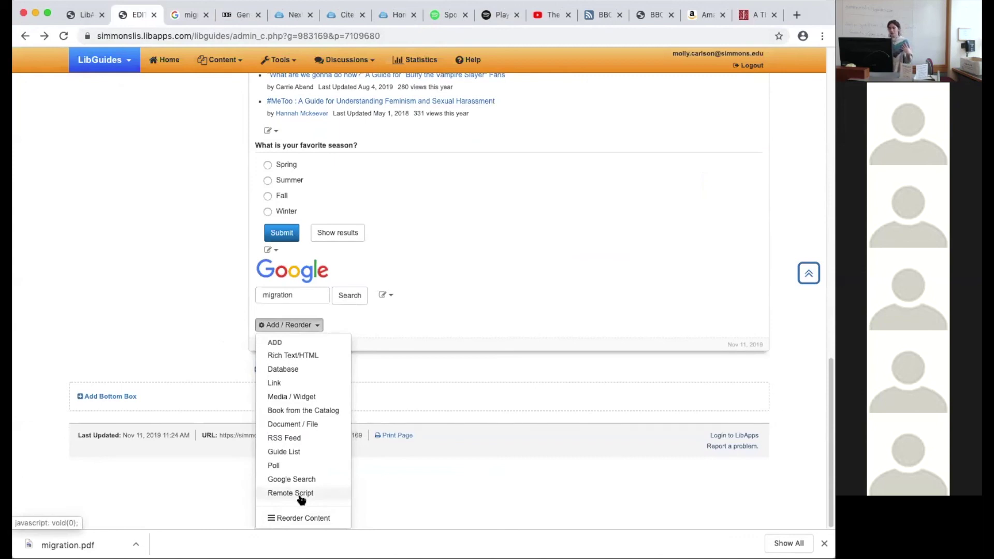
left_click(293, 494)
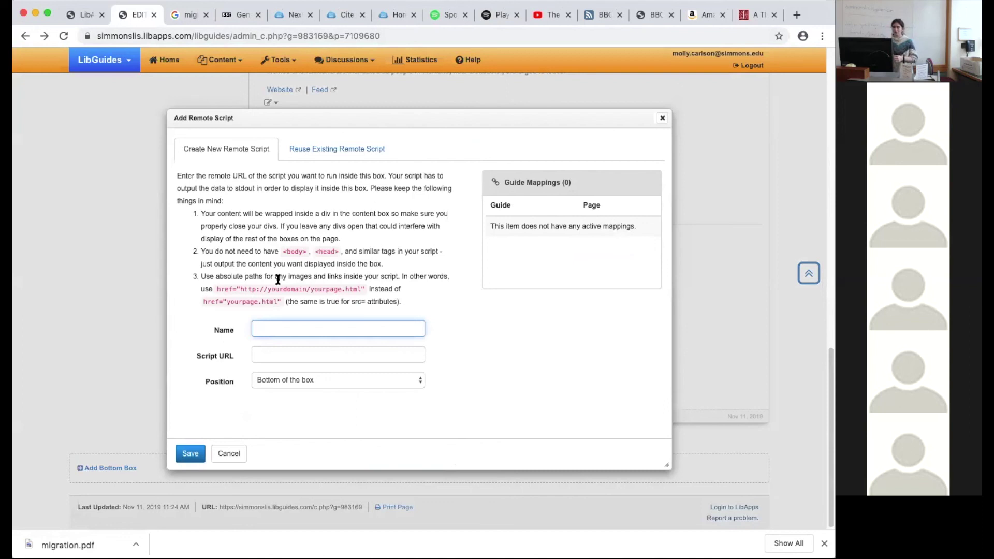
left_click_drag(200, 212, 444, 304)
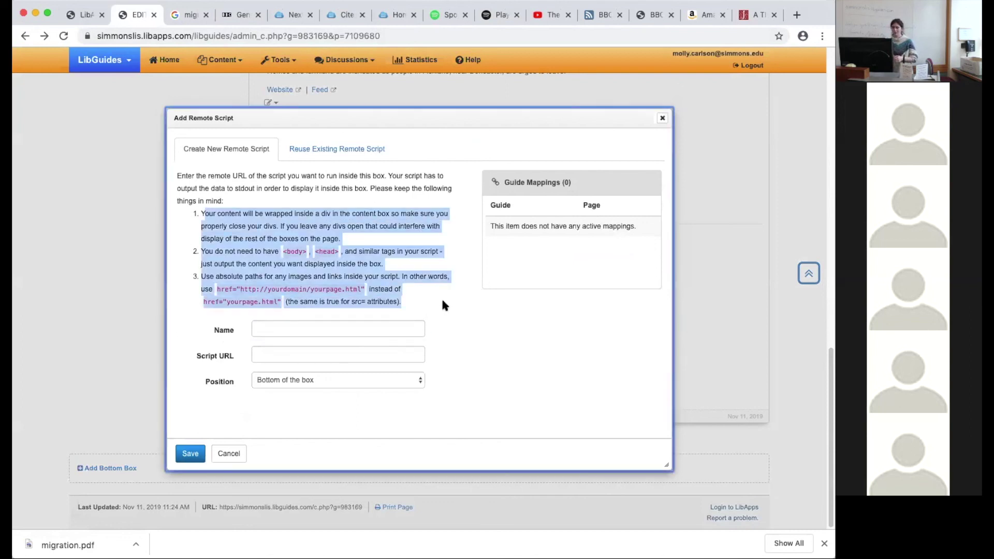
left_click(443, 305)
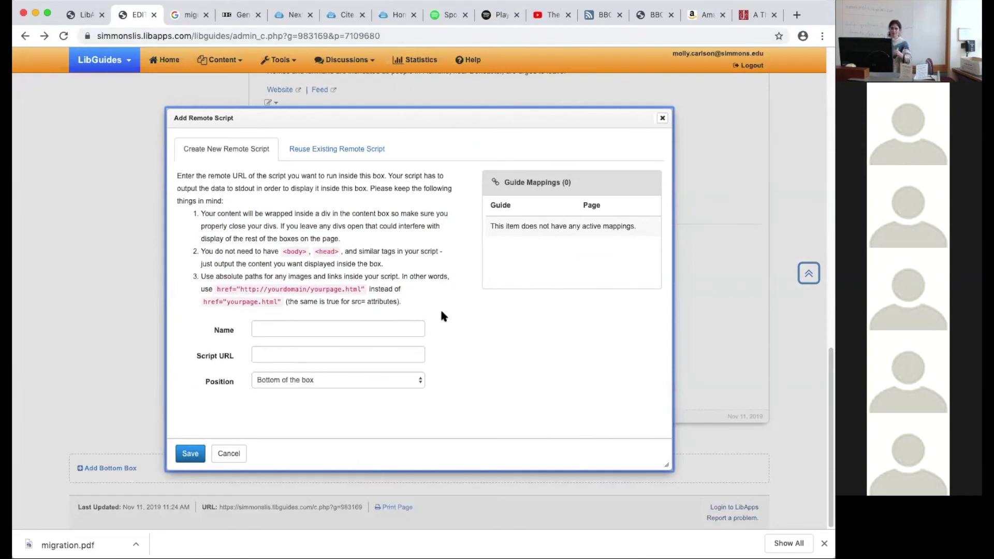
left_click(197, 456)
scroll(191, 274, "up", 15)
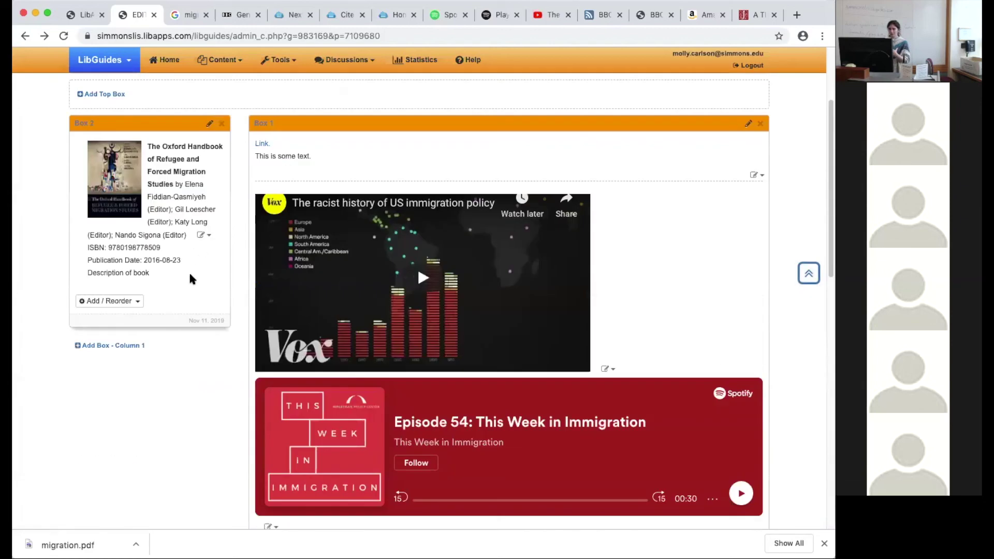
scroll(50, 275, "down", 1)
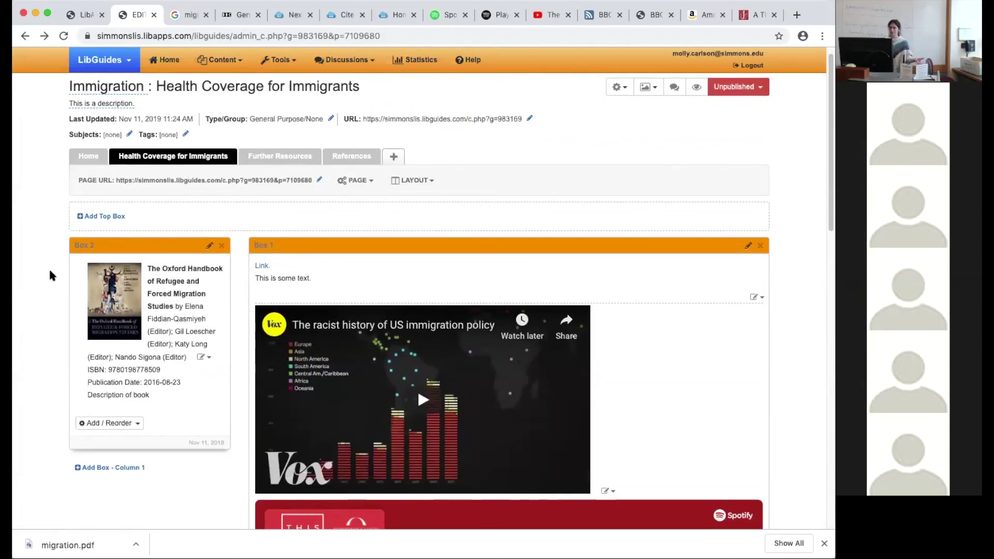